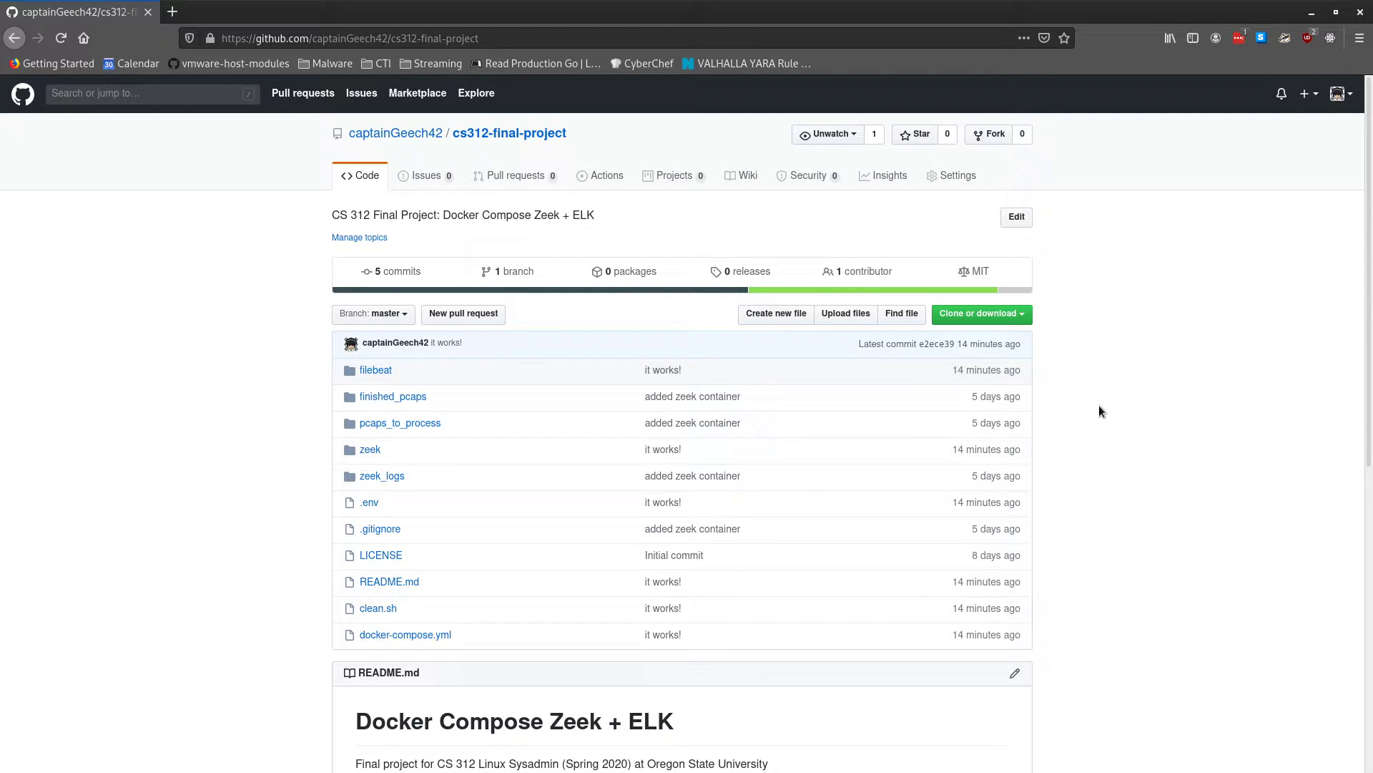
Scroll to the README Usage section and highlight the docker-compose start commands
scroll(1091, 405, "down", 3)
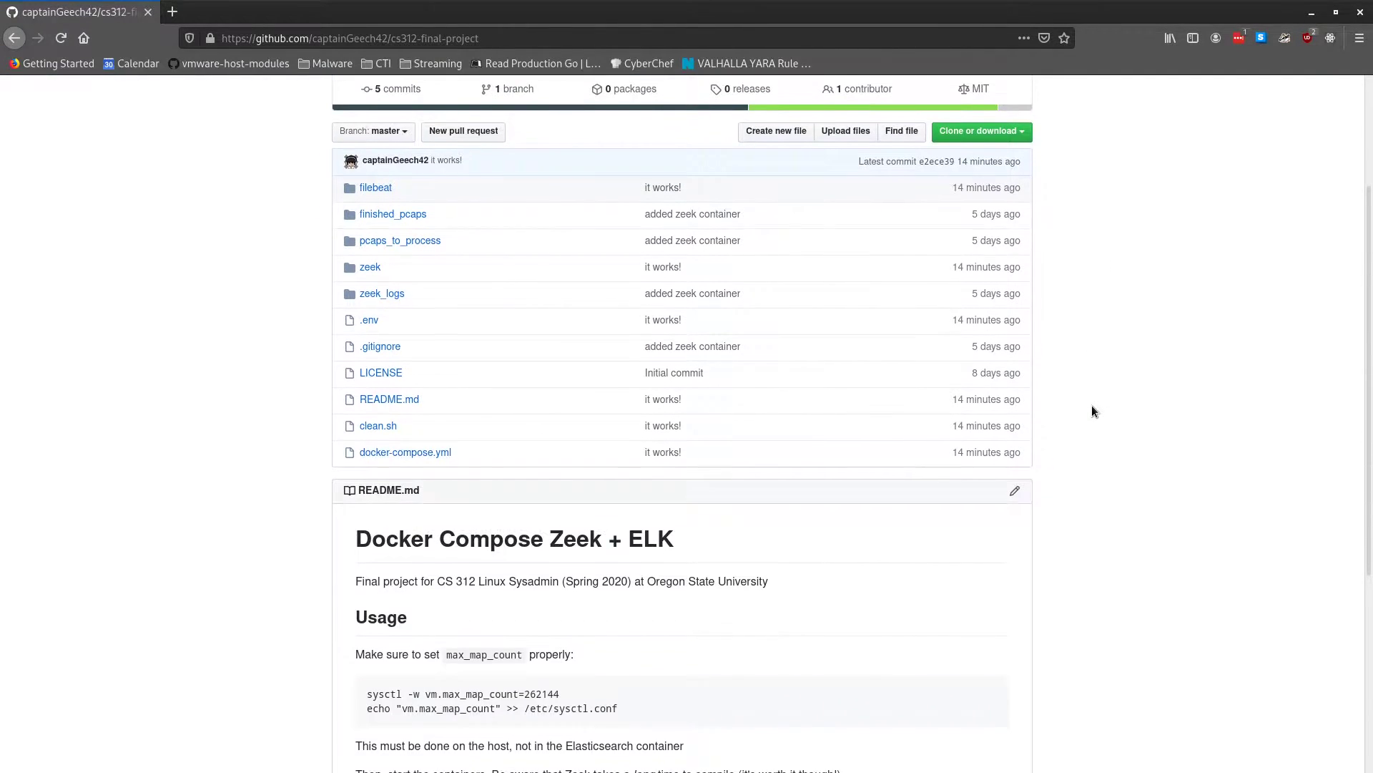
scroll(1093, 405, "down", 3)
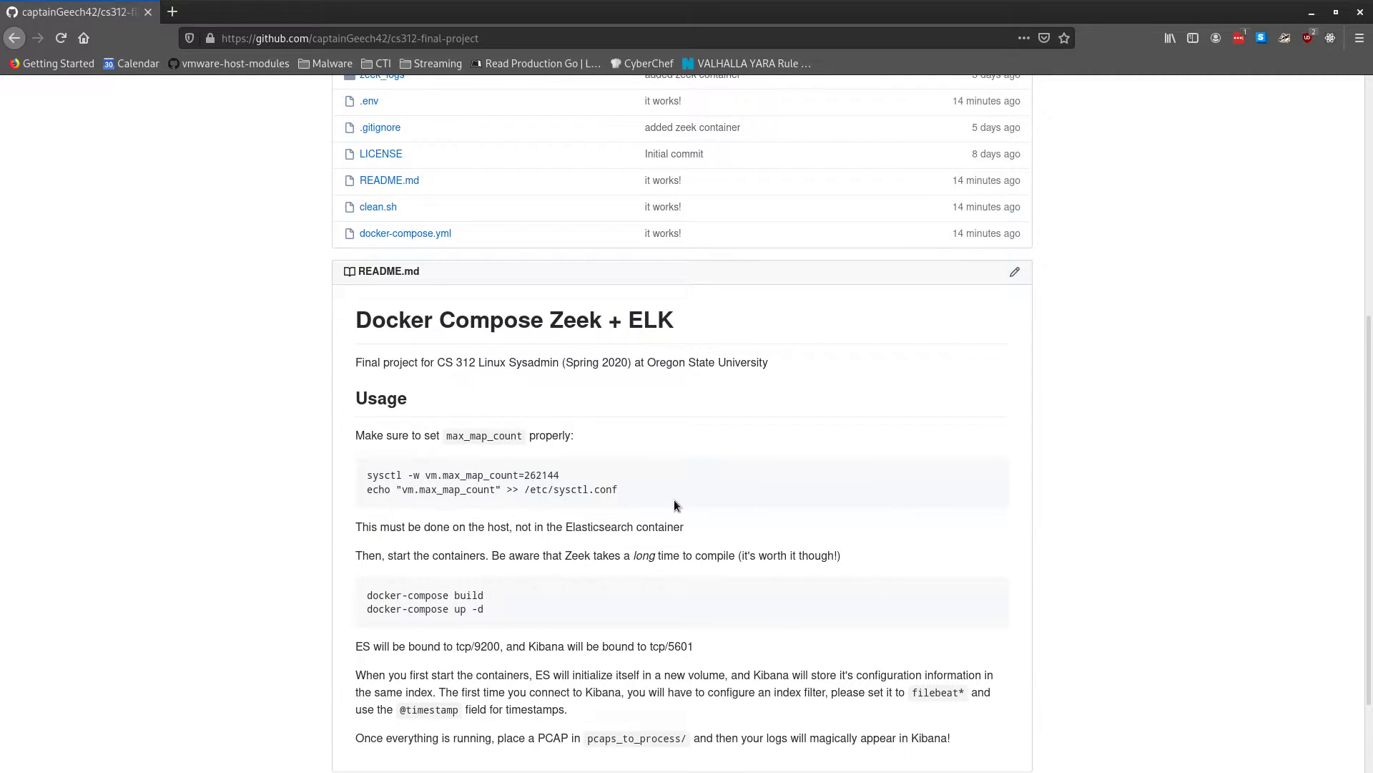
left_click_drag(502, 598, 480, 616)
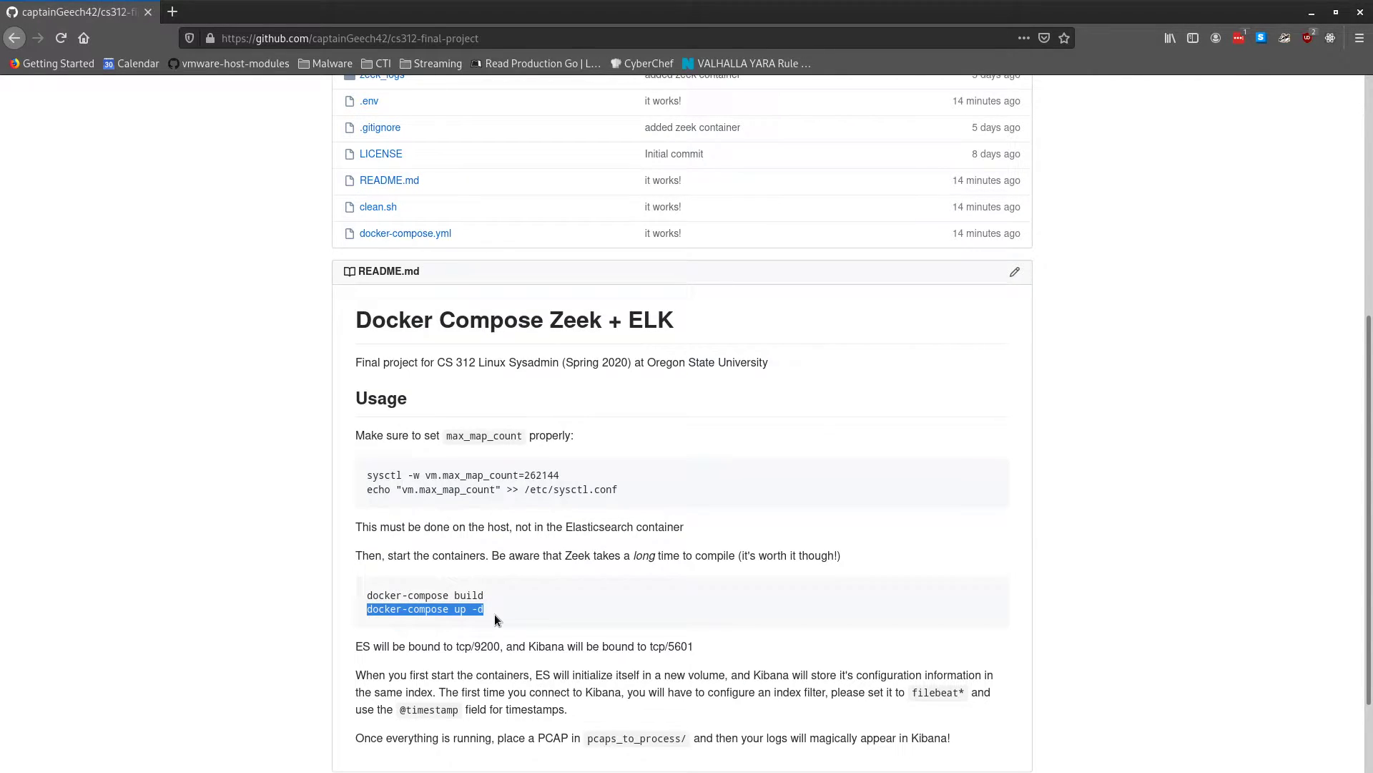
left_click(495, 614)
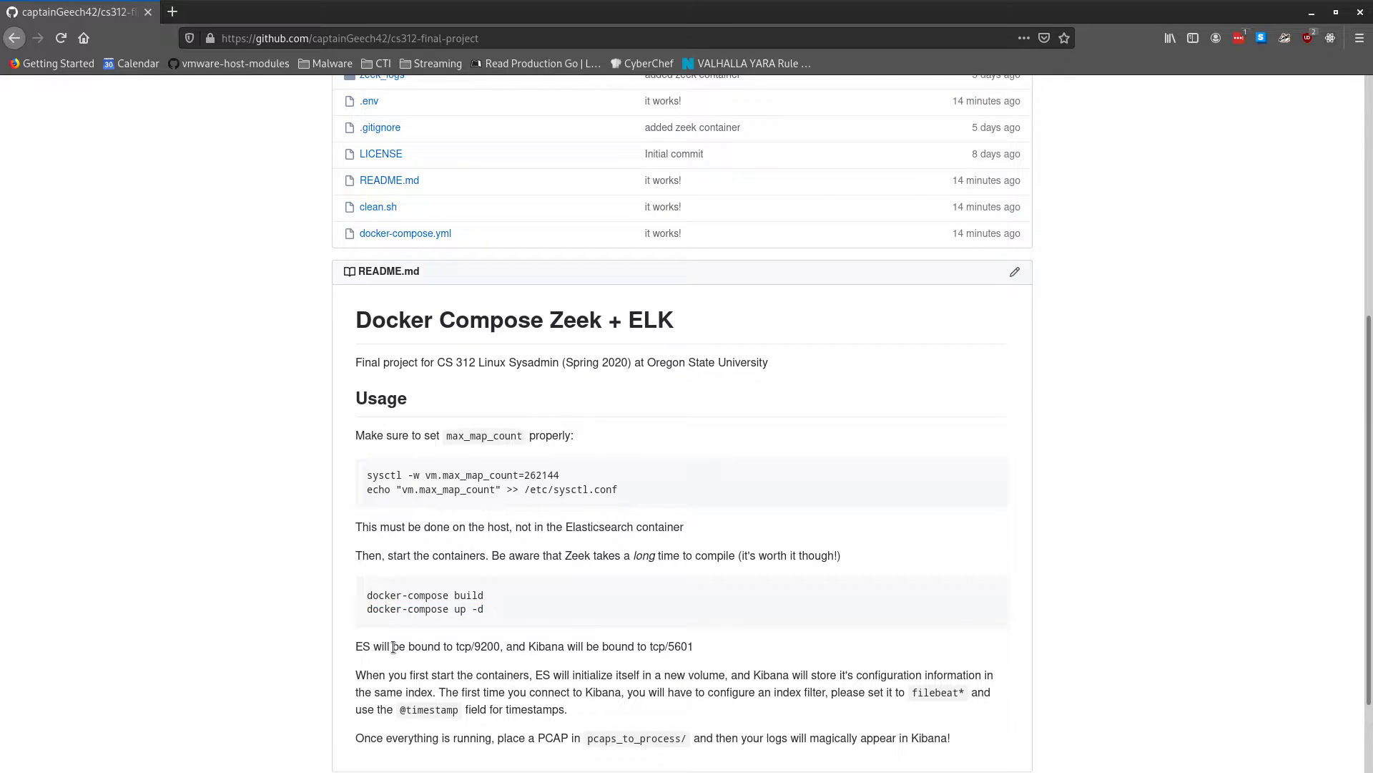
Highlight the Elasticsearch and Kibana port bindings (tcp/9200, tcp/5601) and the pcaps_to_process folder name
left_click_drag(458, 648, 505, 646)
left_click(530, 648)
double_click(531, 648)
double_click(683, 648)
left_click_drag(456, 647, 689, 643)
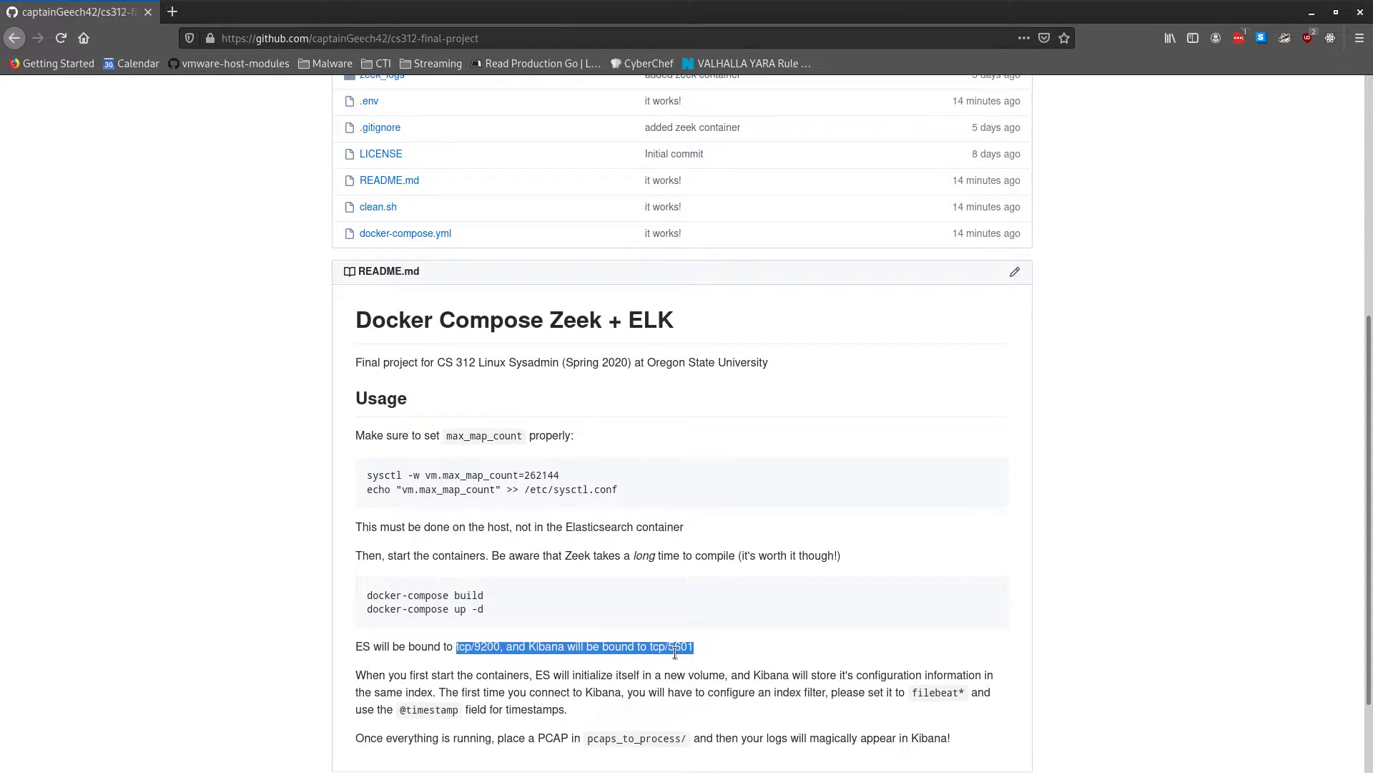
left_click(670, 693)
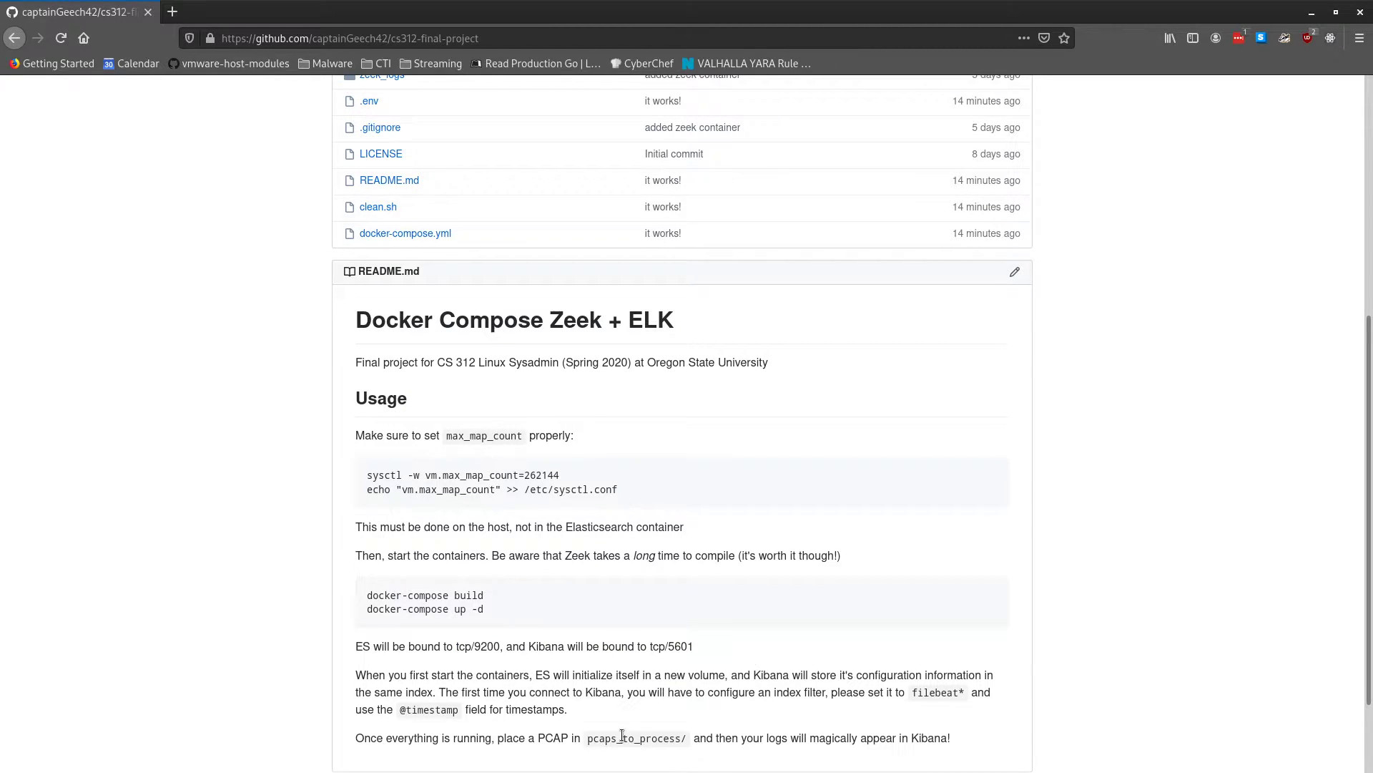
left_click_drag(588, 739, 697, 743)
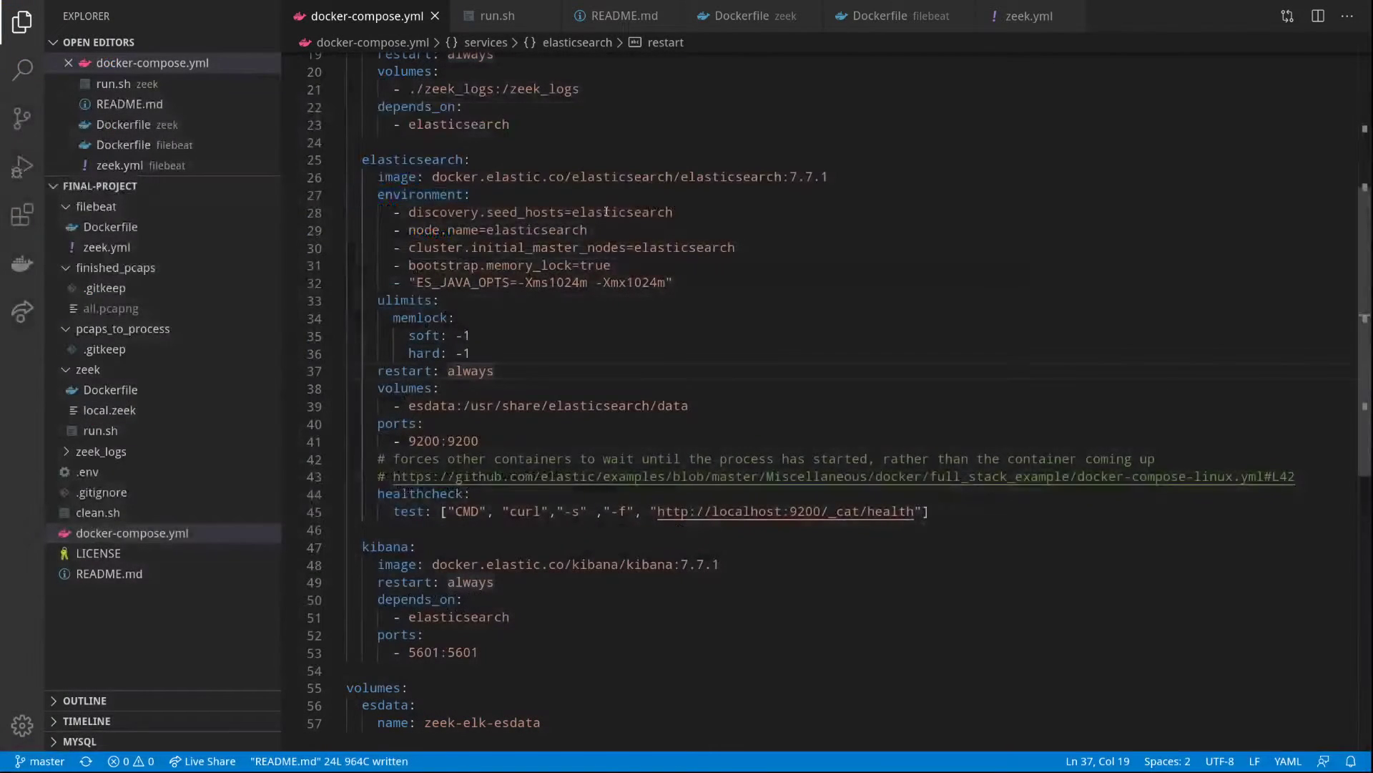
Review the zeek service definition in docker-compose.yml
scroll(731, 320, "up", 1)
scroll(731, 320, "up", 5)
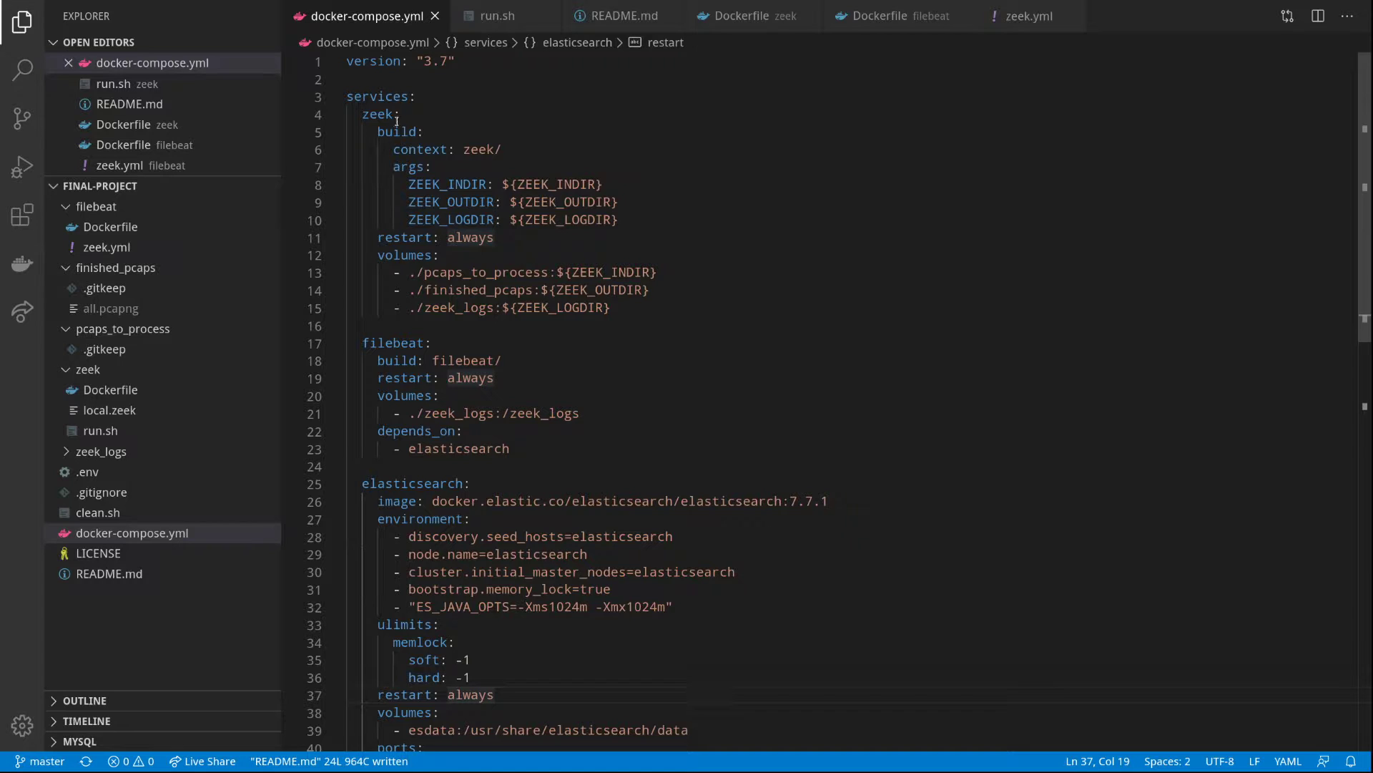
left_click_drag(396, 121, 614, 308)
left_click(607, 308)
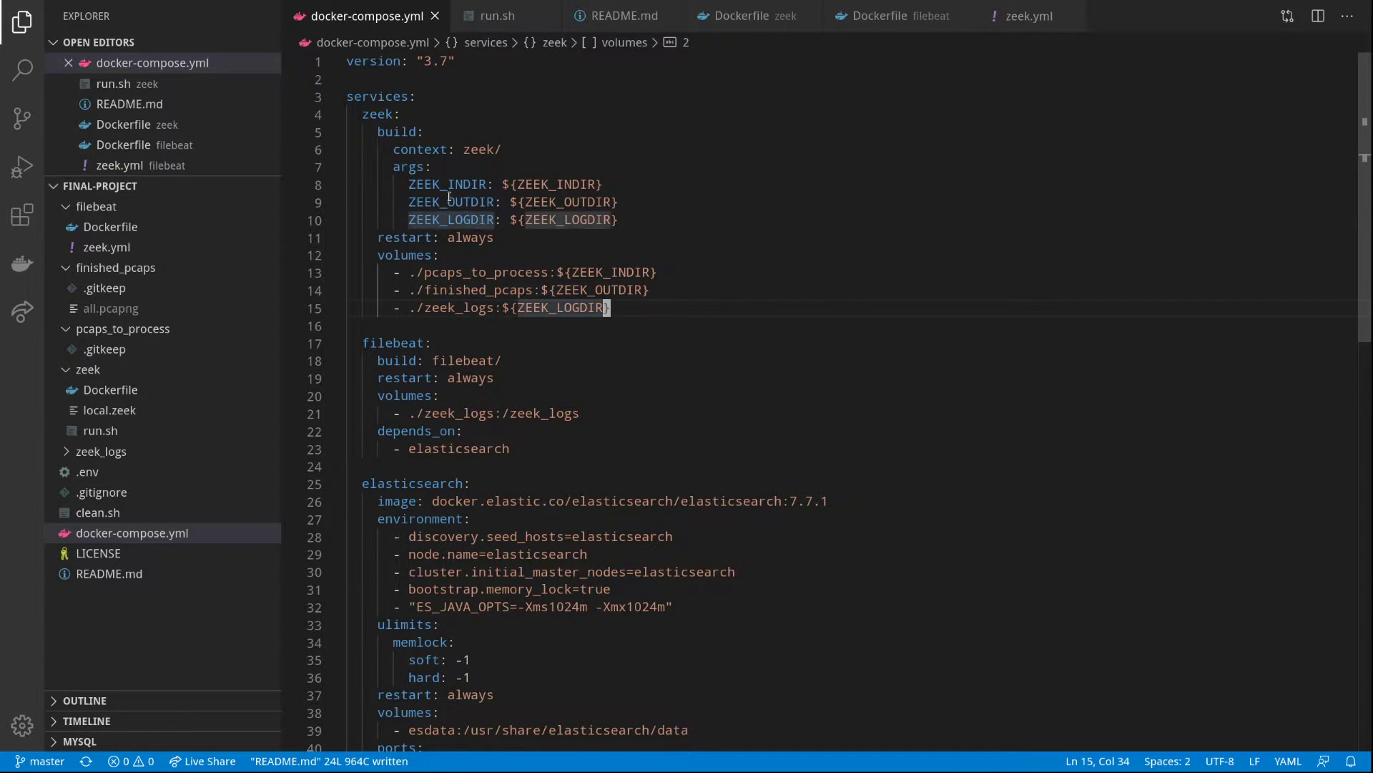
In the zeek Dockerfile, select the Zeek git clone line and the build dependency installs
left_click(716, 26)
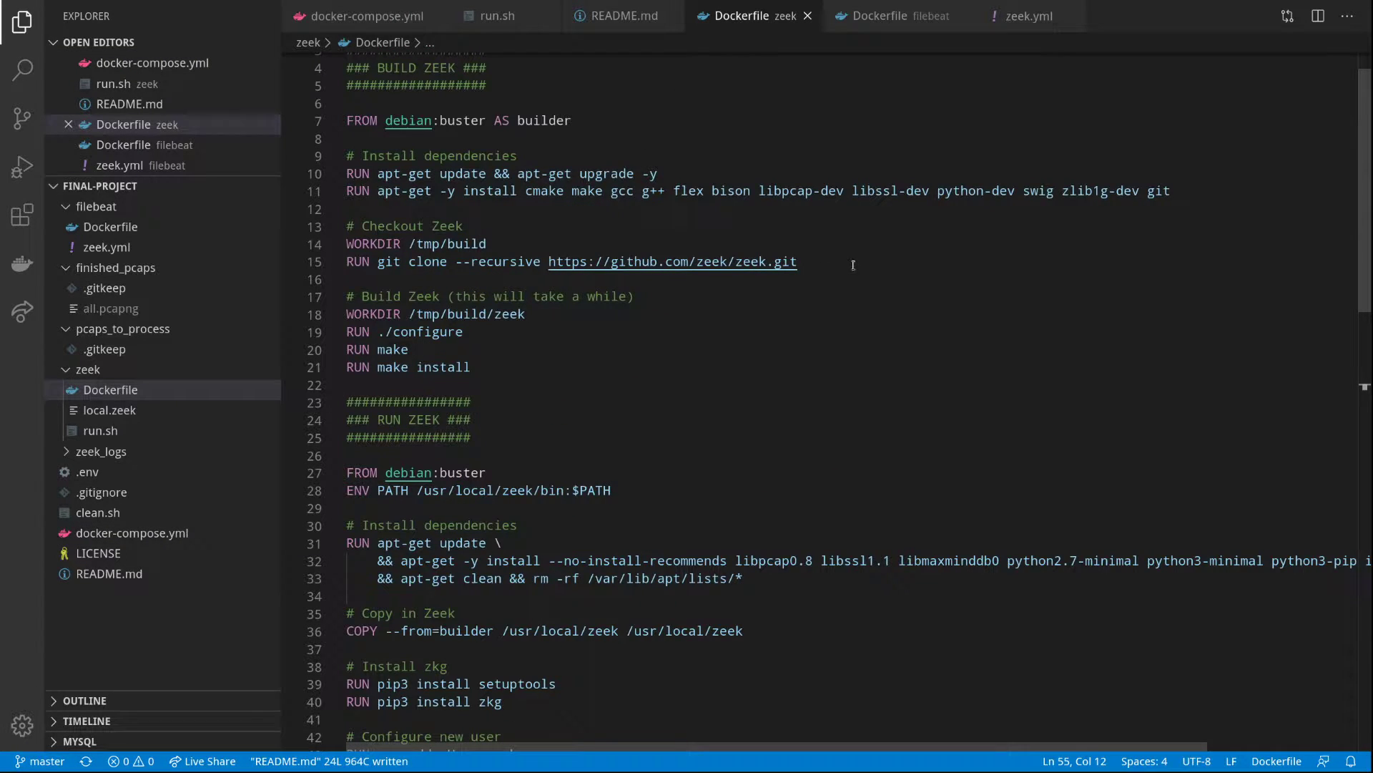
left_click_drag(853, 265, 347, 262)
left_click(355, 261)
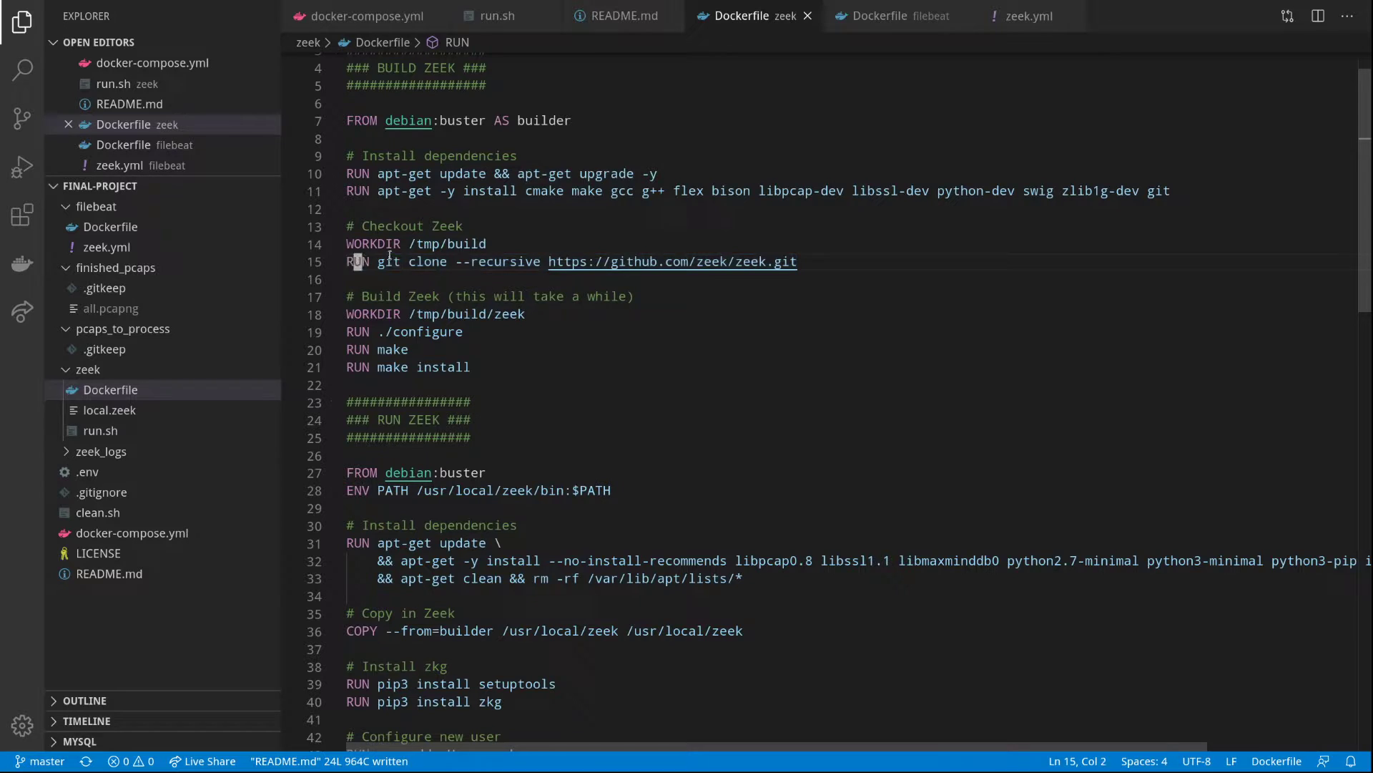
left_click(389, 256)
scroll(392, 272, "down", 3)
scroll(396, 293, "up", 5)
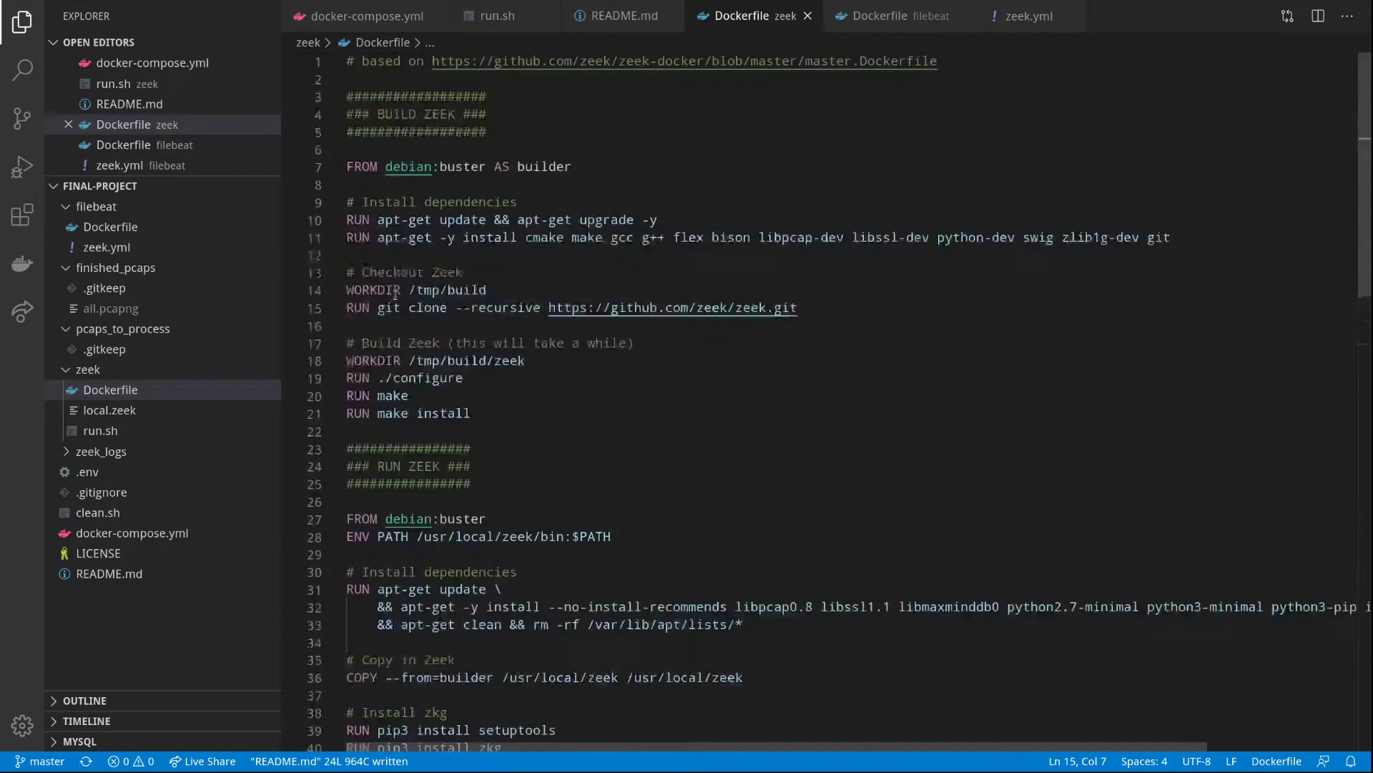
scroll(429, 295, "down", 3)
scroll(541, 300, "up", 4)
left_click_drag(1011, 237, 505, 221)
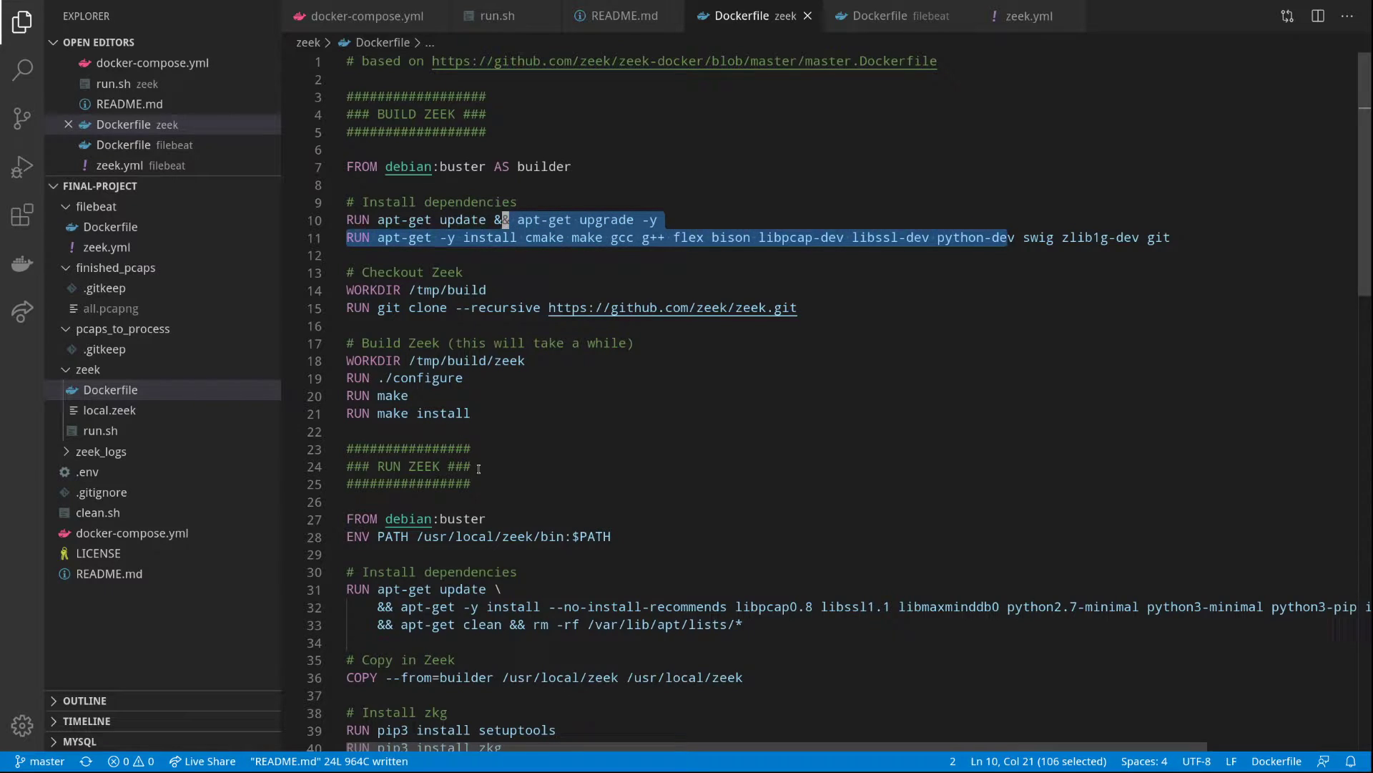
Select the lines copying Zeek from the builder stage and the zkg install commands
scroll(491, 581, "down", 4)
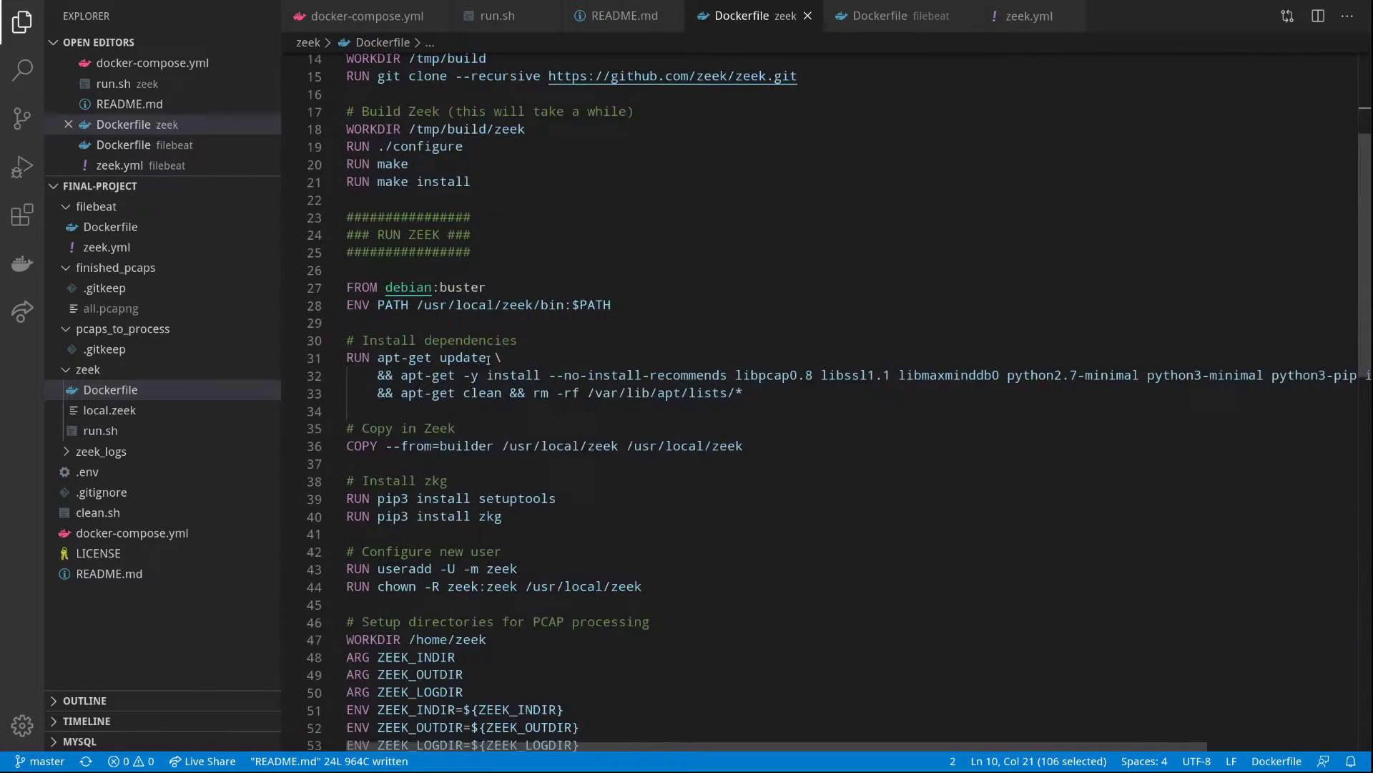
mouse_move(503, 375)
left_mouse_down()
mouse_move(350, 358)
mouse_move(502, 375)
left_mouse_up()
scroll(377, 400, "down", 1)
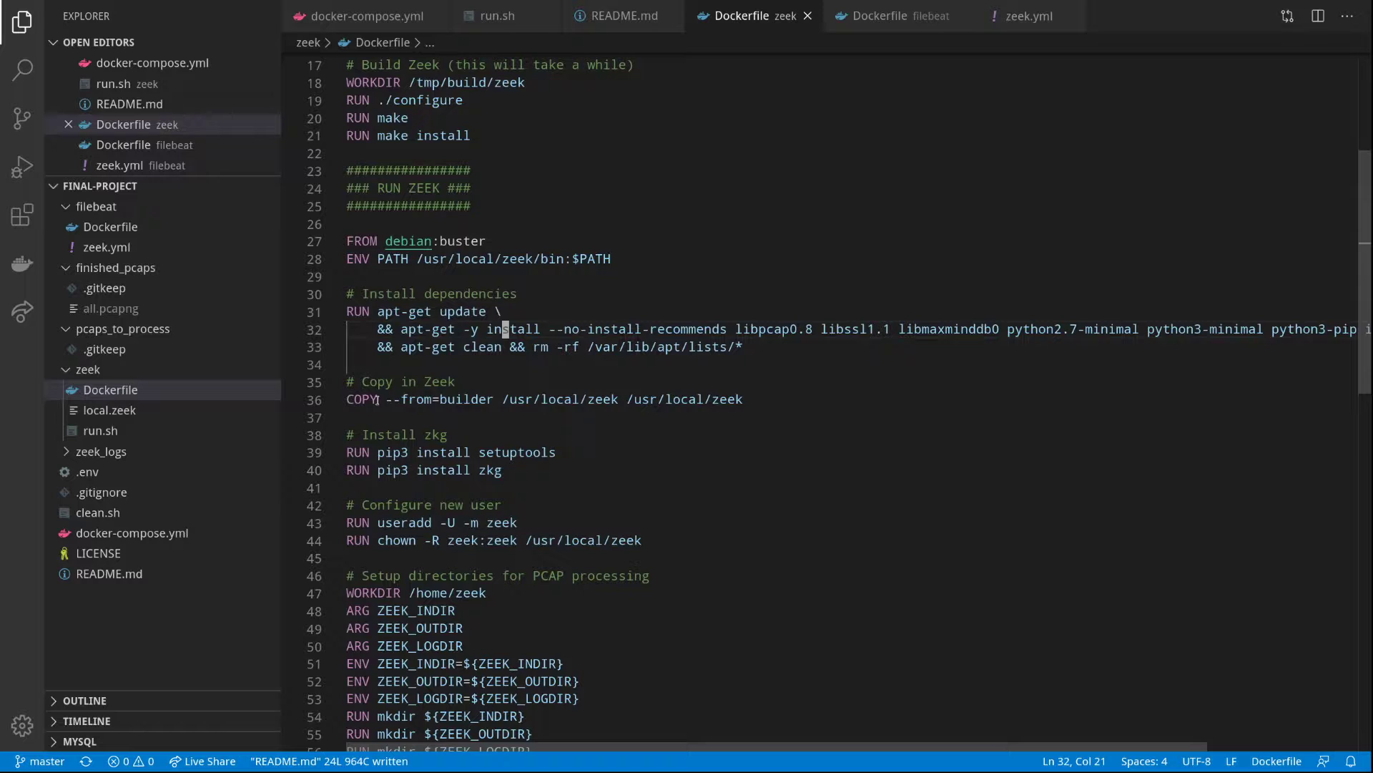
left_click_drag(377, 401, 645, 402)
left_click(645, 402)
scroll(646, 401, "down", 1)
left_click_drag(486, 406, 476, 419)
scroll(476, 419, "down", 4)
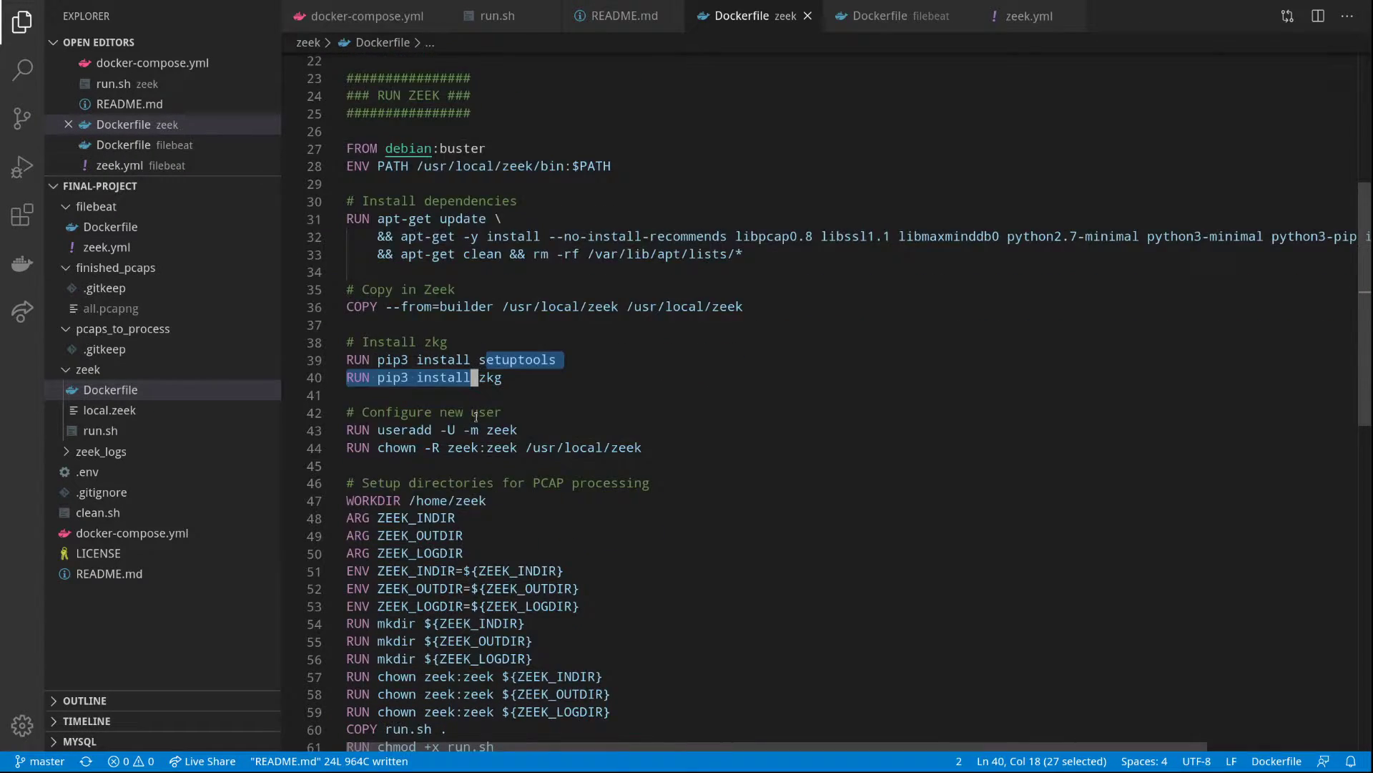
left_click(471, 238)
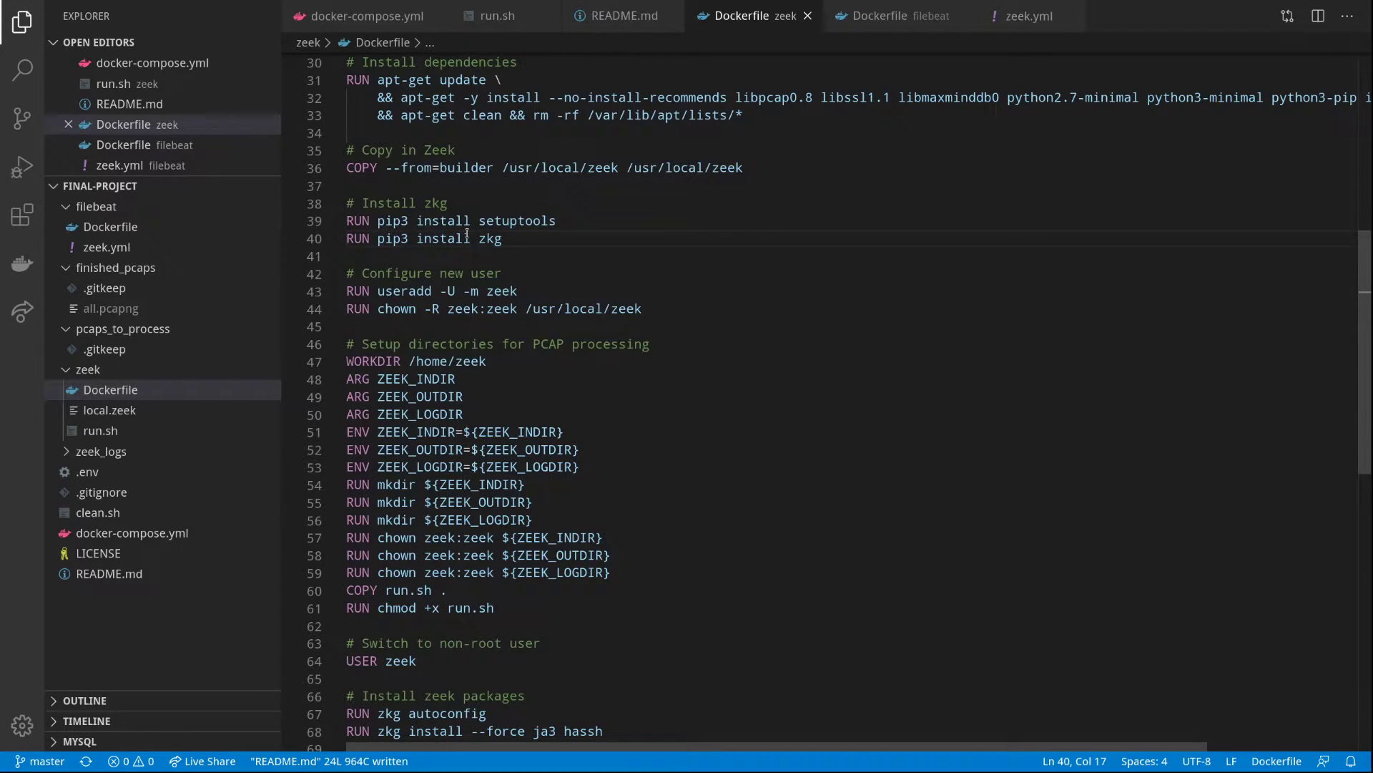
Go over the PCAP directory setup, ja3 and hassh packages, local.zeek config, and run.sh launch
left_click_drag(423, 361, 470, 572)
left_click(471, 573)
scroll(475, 387, "down", 4)
mouse_move(594, 548)
left_mouse_down()
mouse_move(443, 546)
mouse_move(606, 551)
left_mouse_up()
left_click(400, 483)
left_click(603, 547)
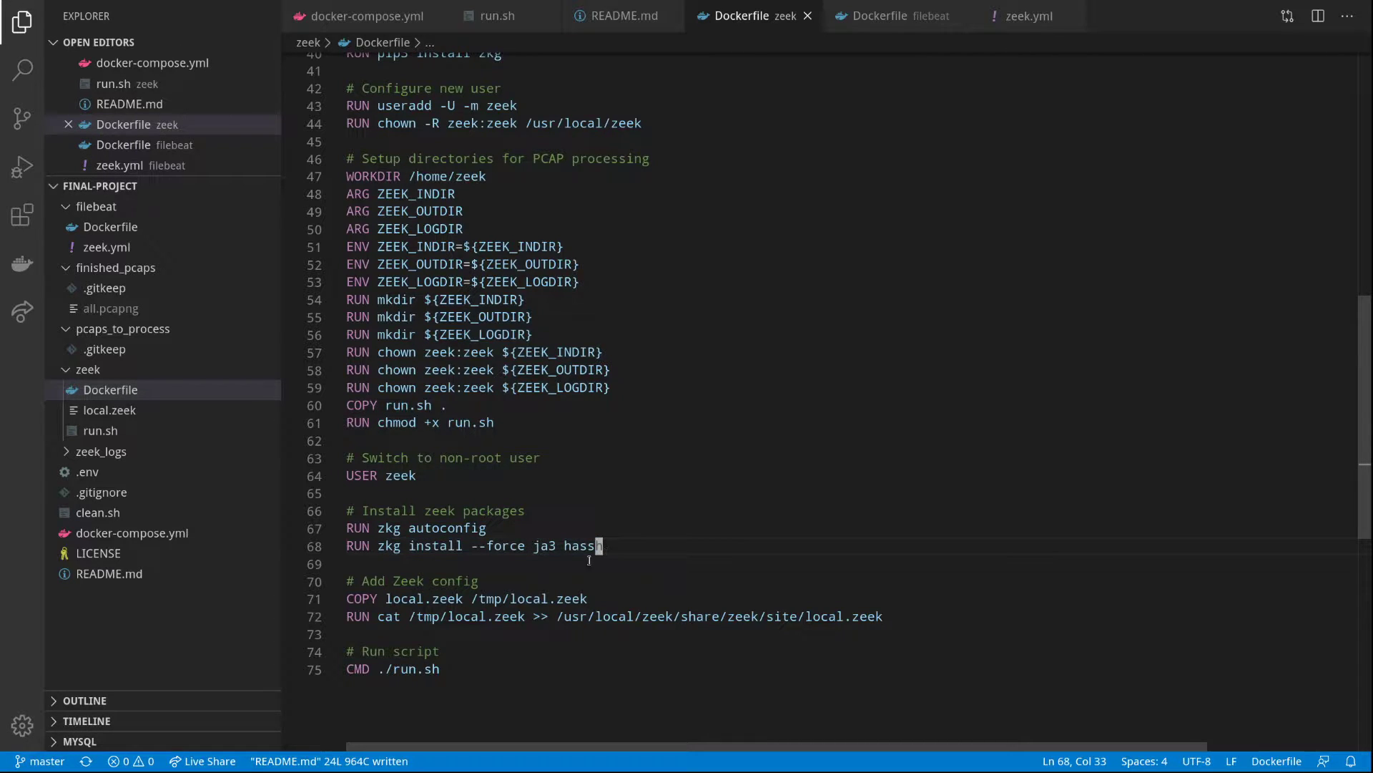
left_click(439, 616)
left_click(409, 669)
In run.sh, find the watch directory comment and select the zeek command that reads the PCAP
left_click(522, 18)
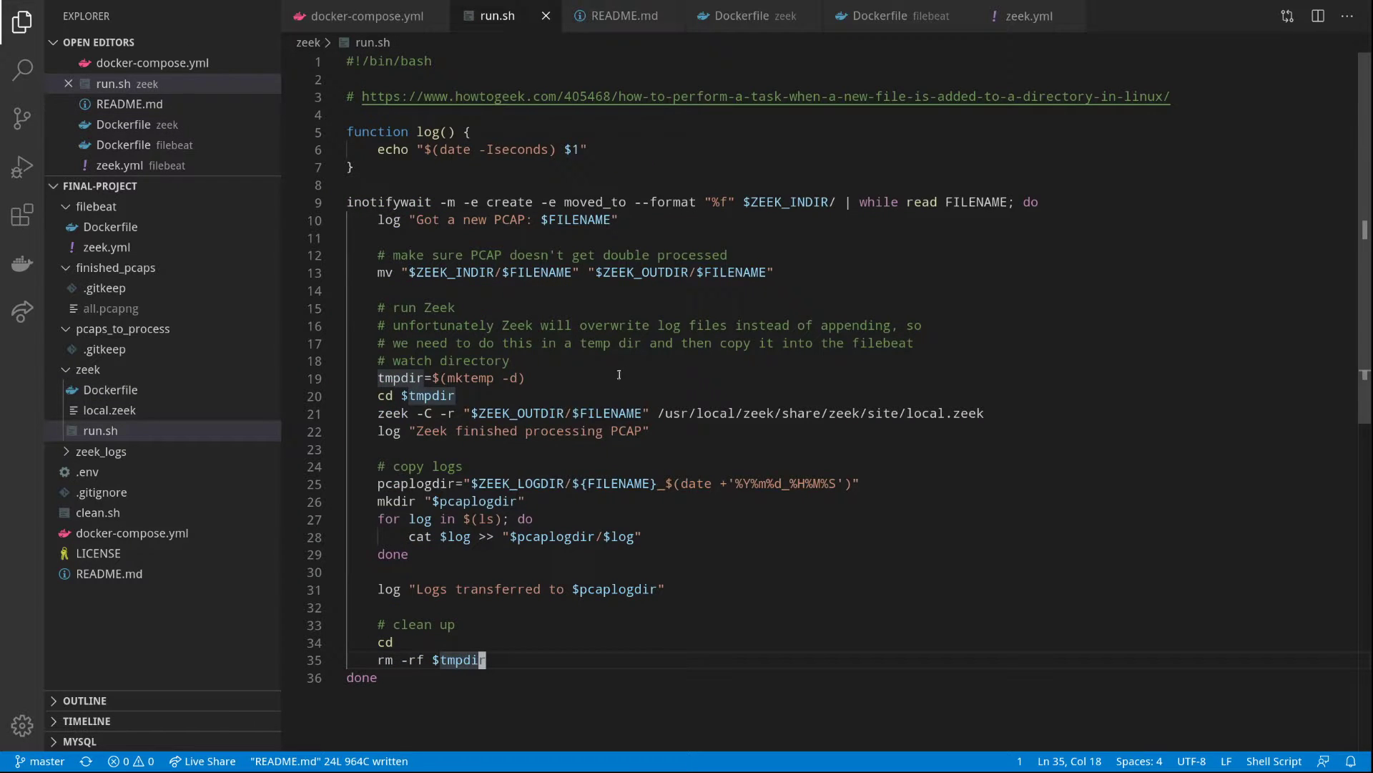
left_click(502, 360)
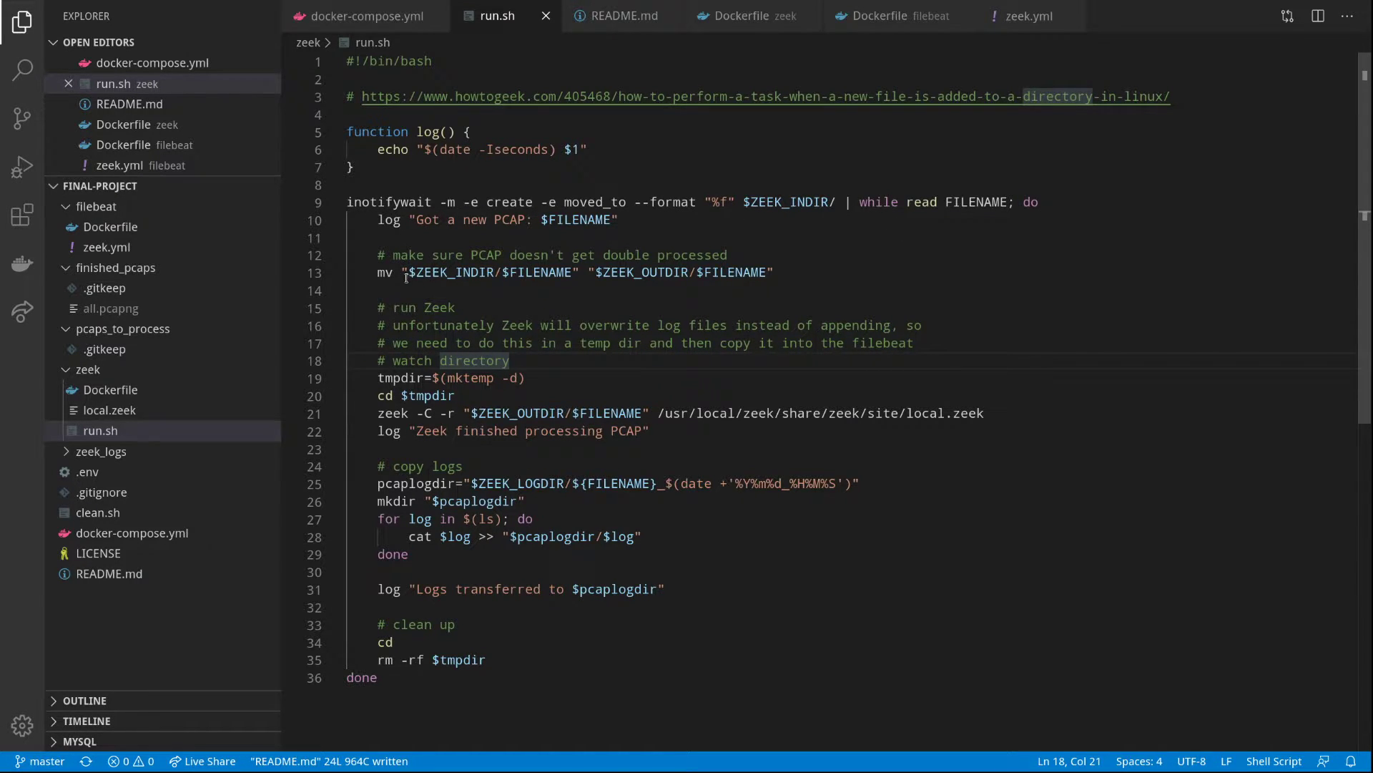
left_click_drag(377, 414, 667, 415)
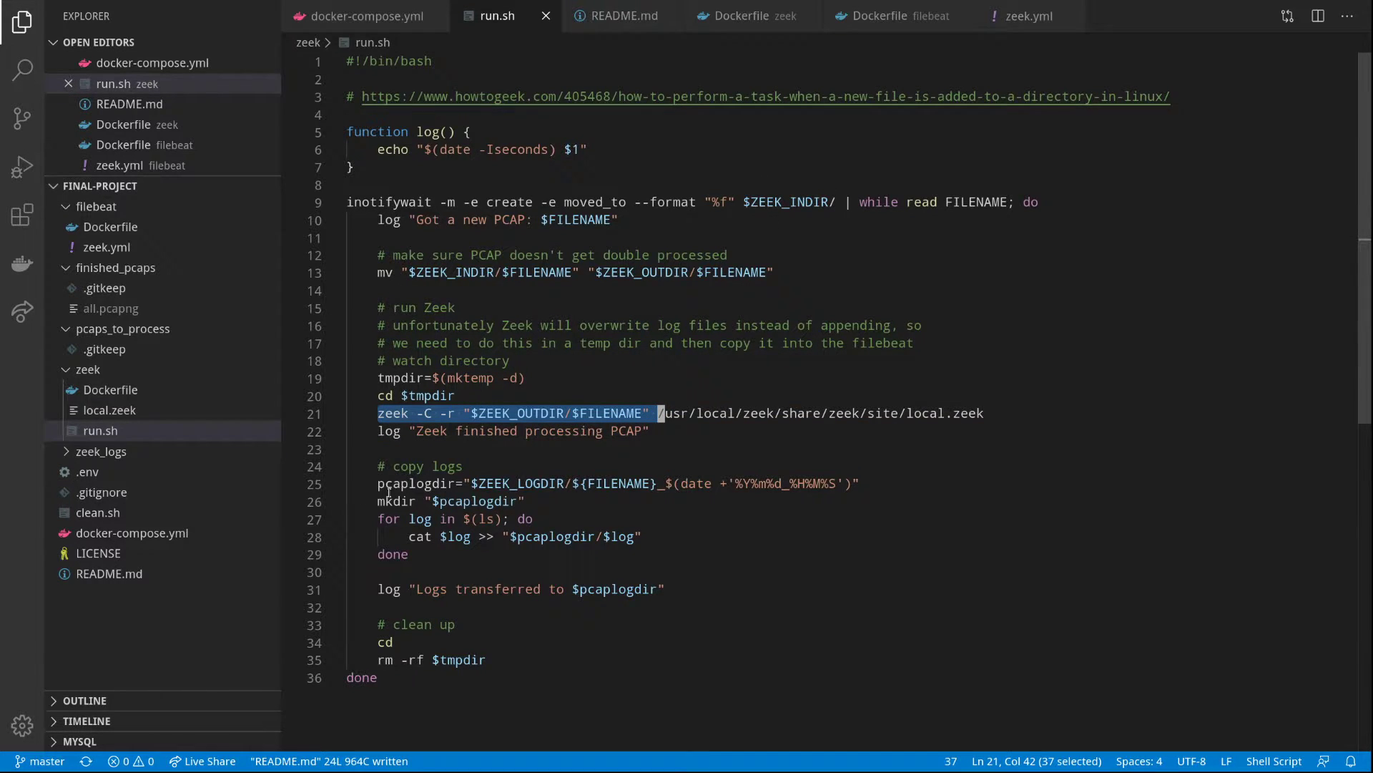
Select the log directory name built from FILENAME plus a timestamp
left_click_drag(378, 485, 758, 483)
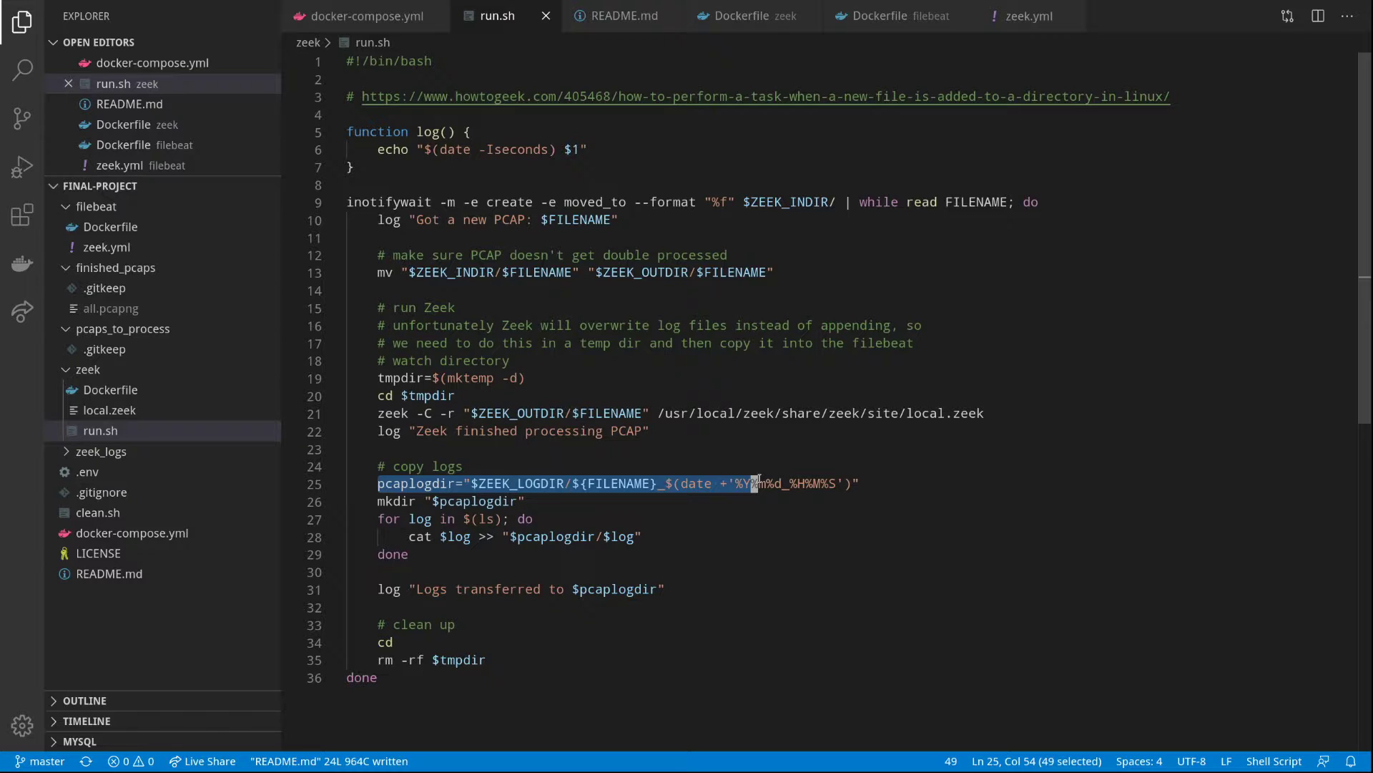
left_click(758, 484)
double_click(606, 483)
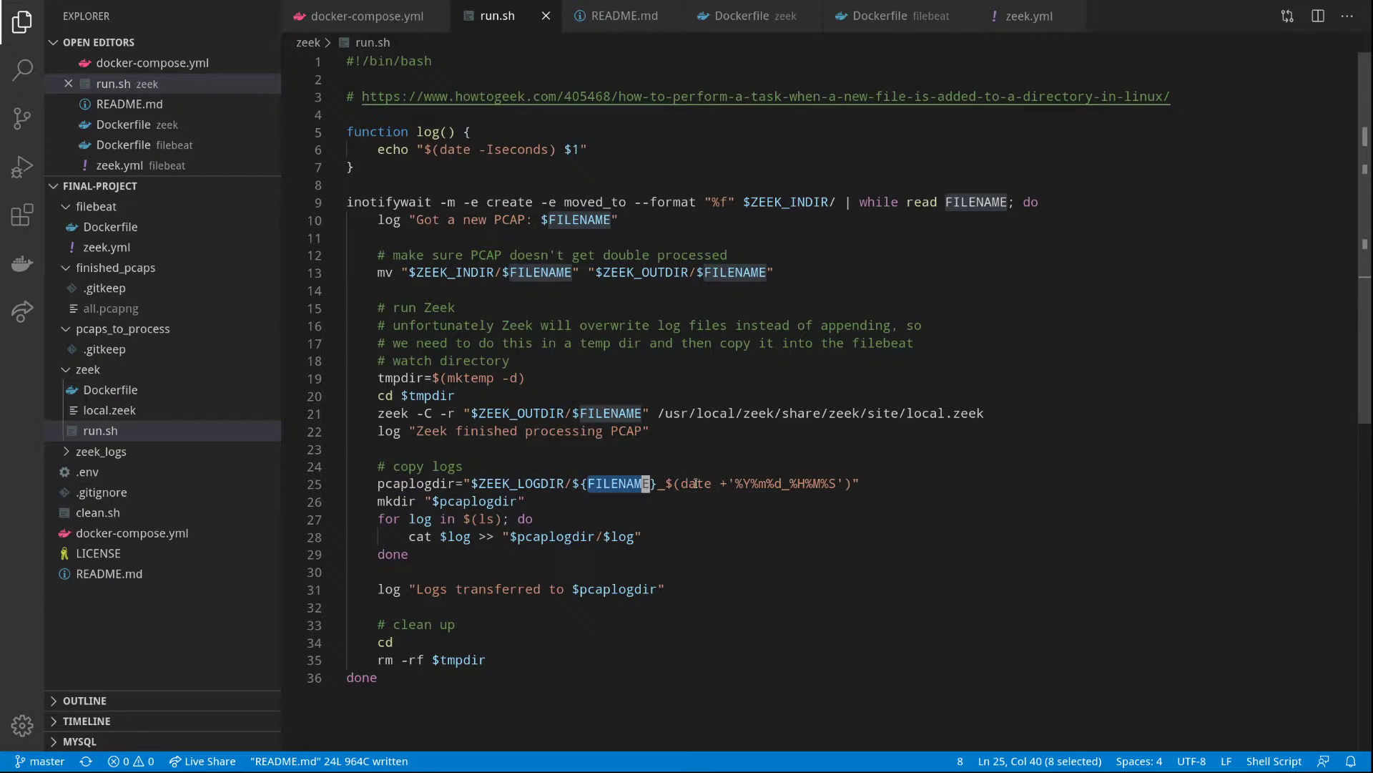
left_click_drag(666, 485, 850, 486)
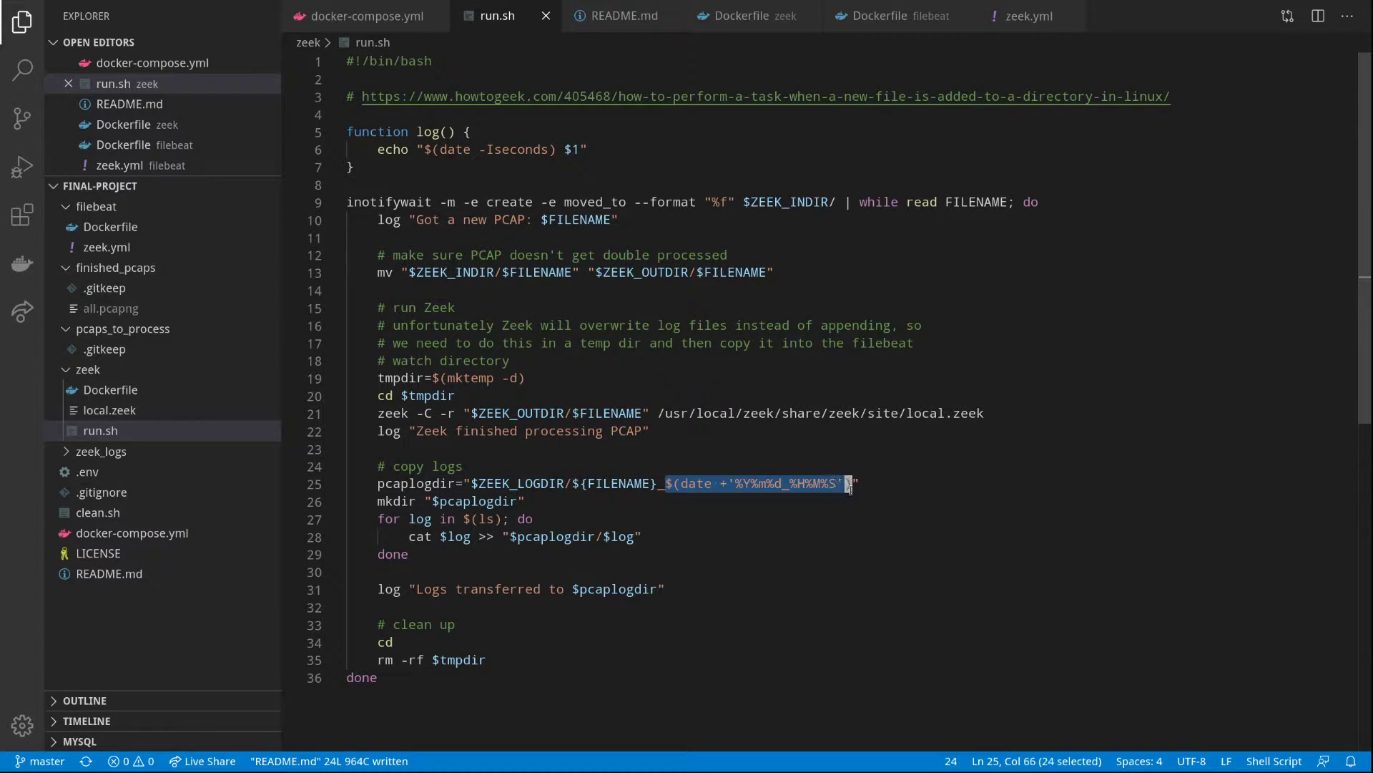
left_click(750, 483)
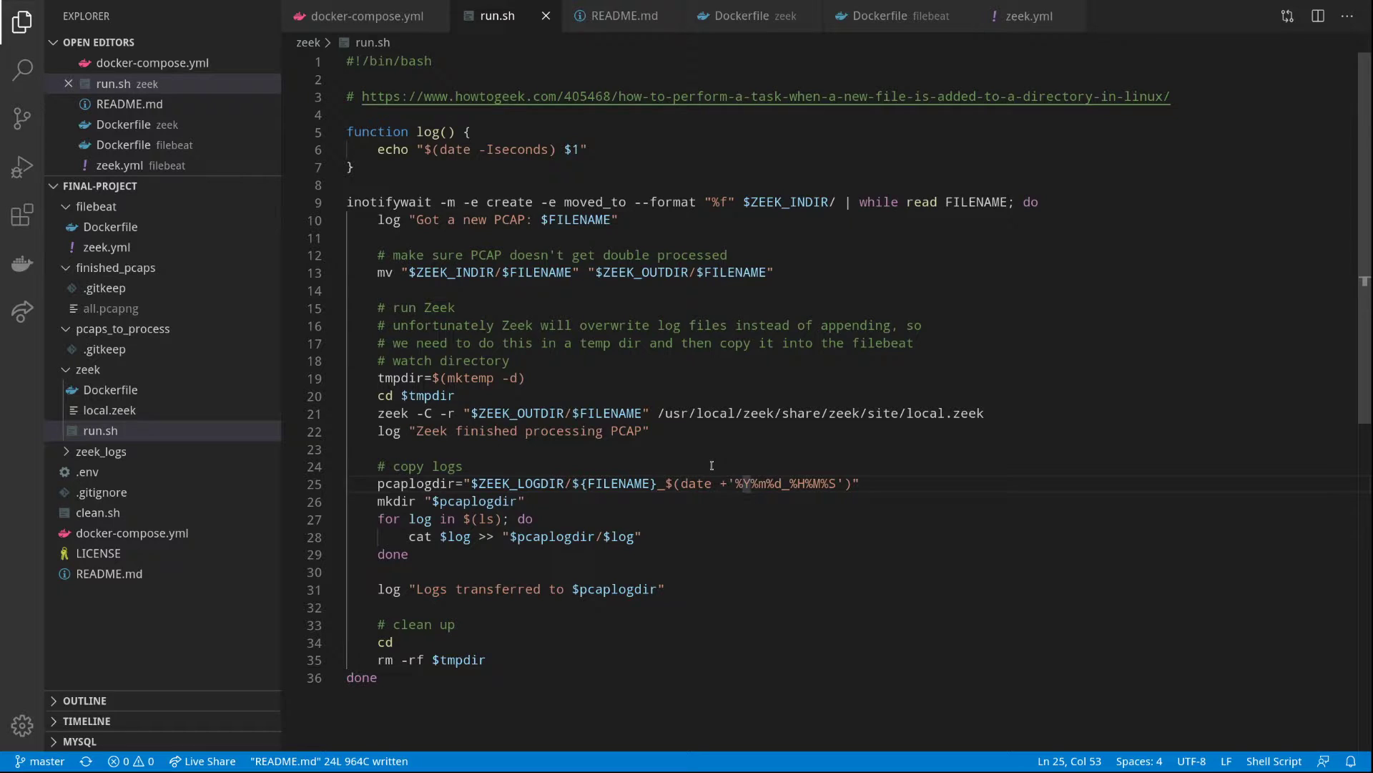
Select the log copying loop and the temp directory cleanup commands
left_click_drag(423, 483, 408, 555)
left_click(431, 536)
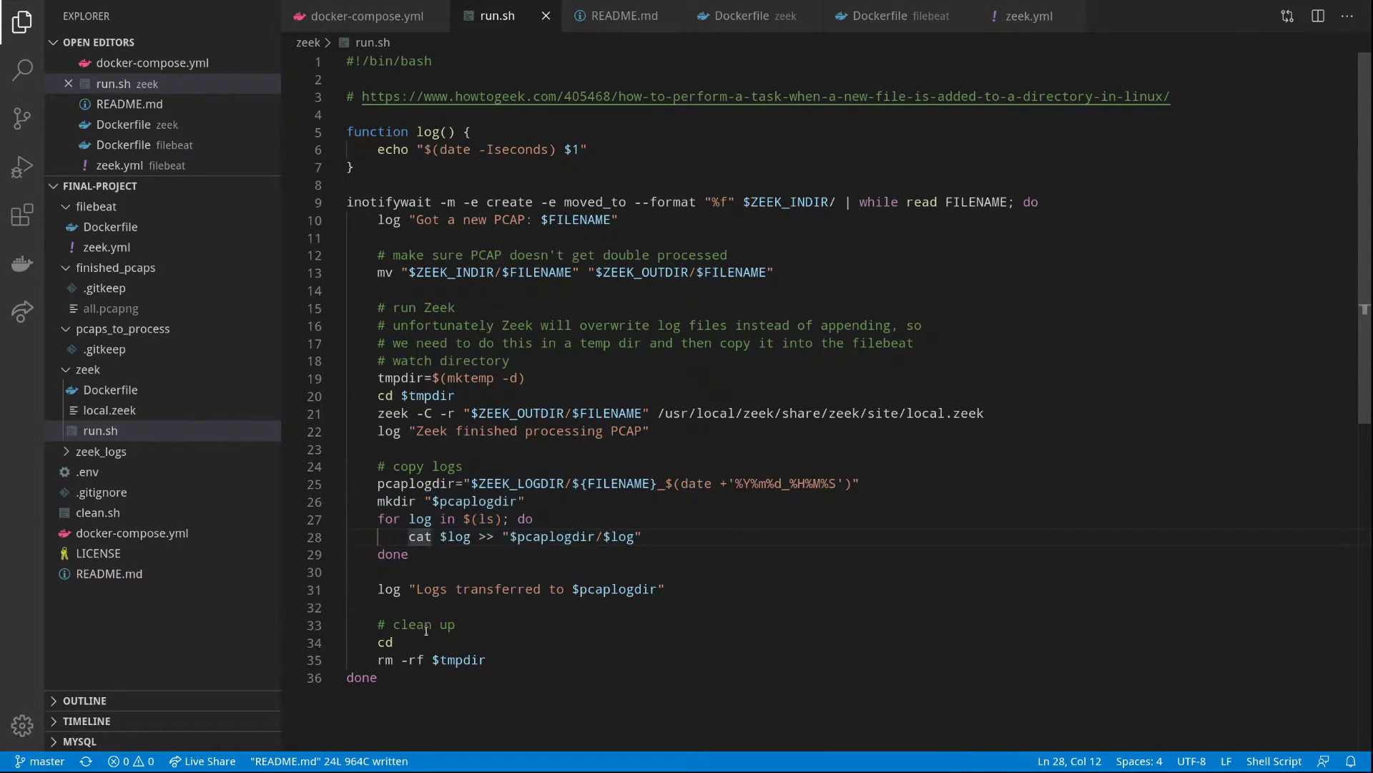
left_click_drag(426, 642, 424, 659)
Back in docker-compose.yml, select the zeek and filebeat service definitions
key("ctrl+Page_Up")
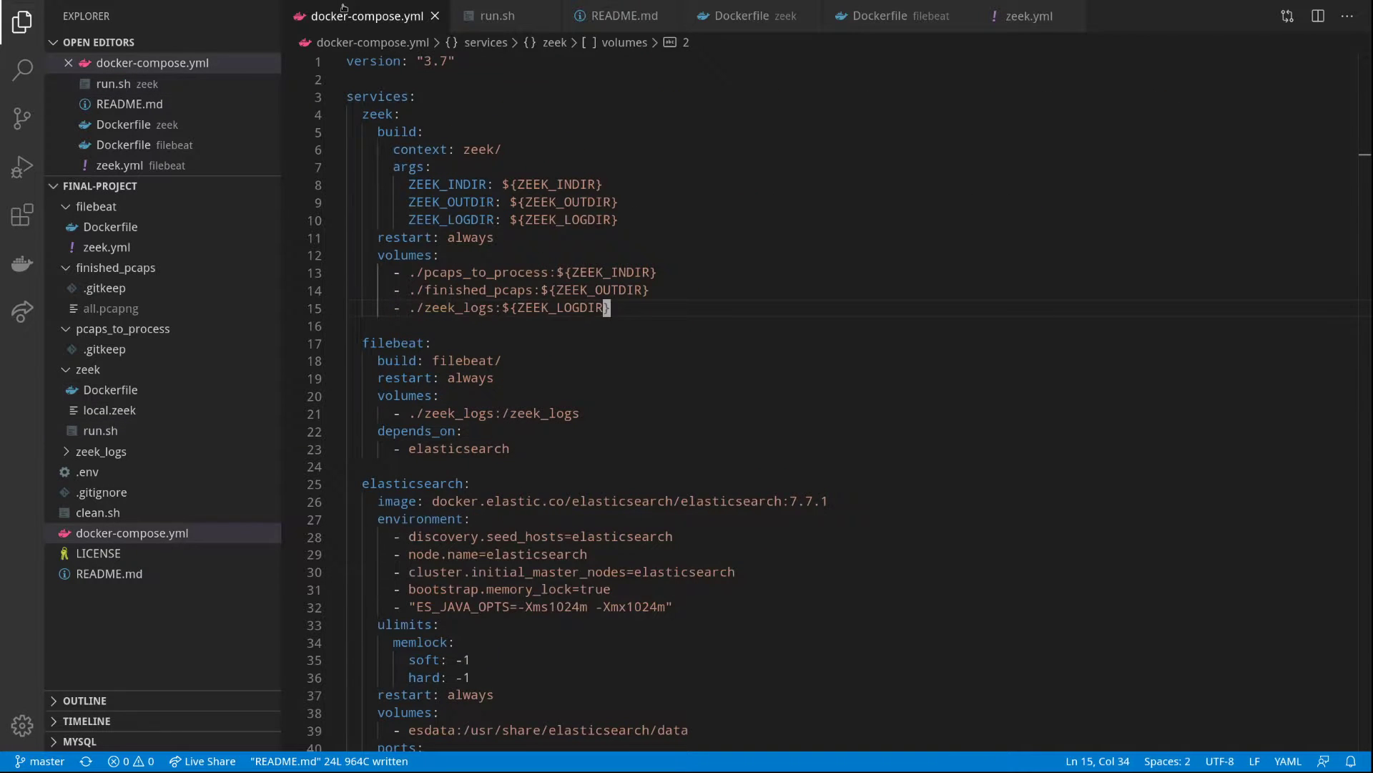
left_click_drag(409, 116, 411, 272)
left_click(414, 272)
left_click_drag(393, 343, 421, 449)
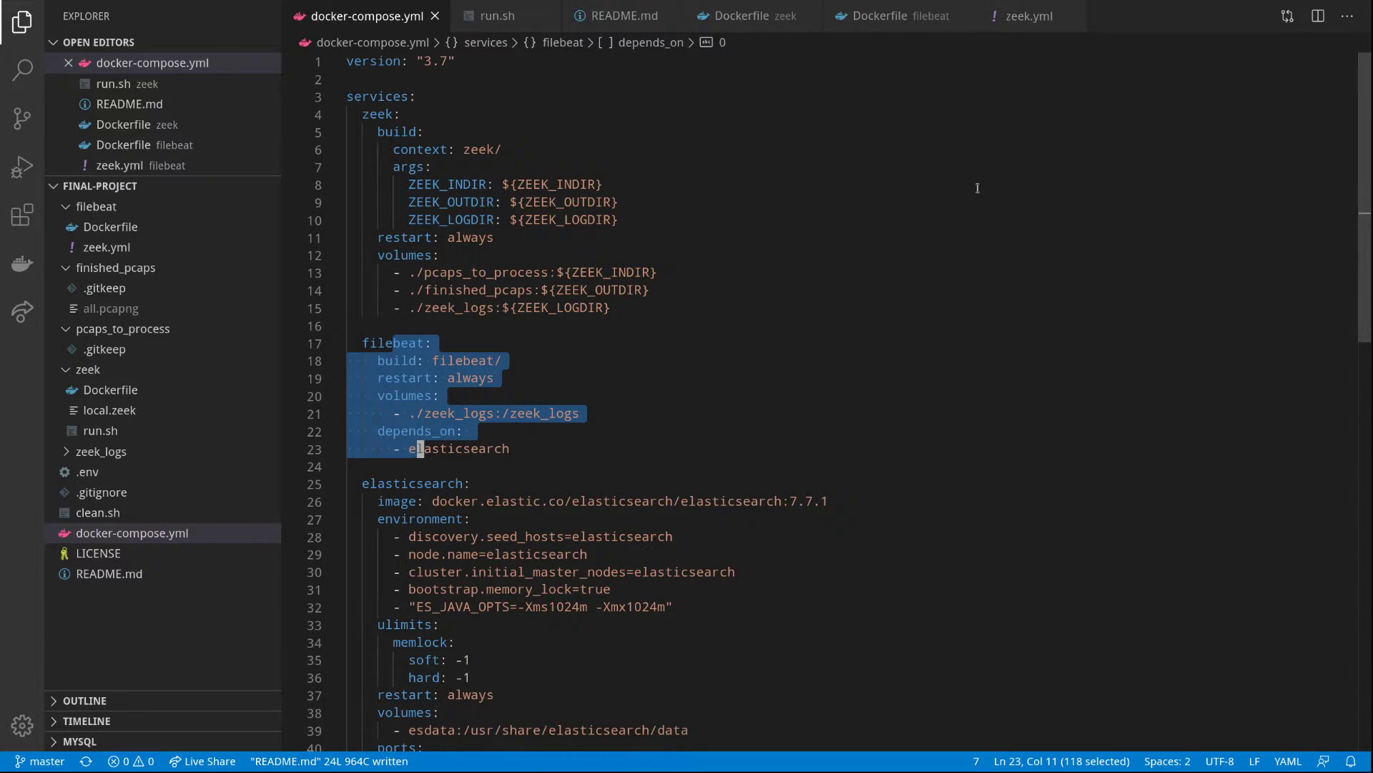
Review the filebeat Dockerfile and its zeek.yml copy line, then open filebeat's zeek.yml
left_click(920, 18)
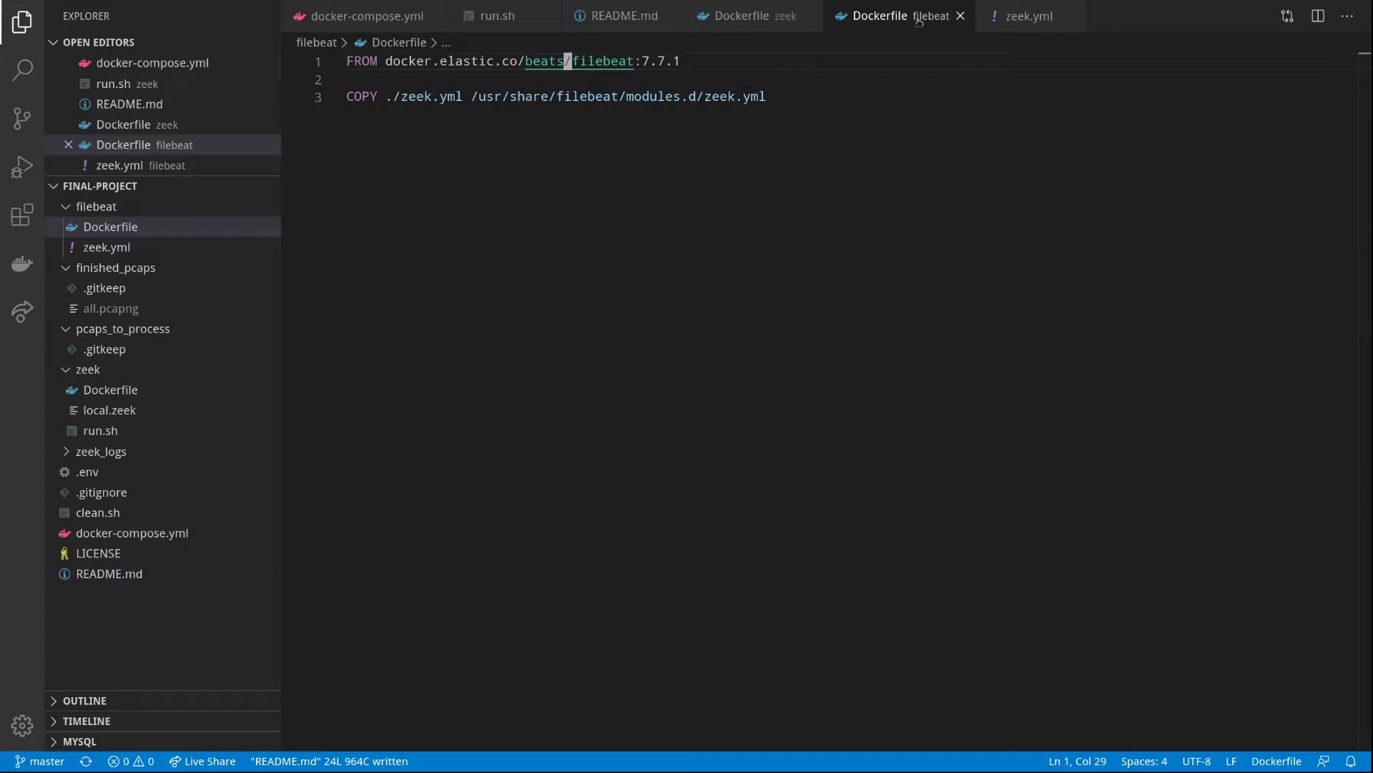
left_click_drag(781, 112, 438, 96)
left_click(351, 78)
left_click(396, 96)
left_click(429, 96)
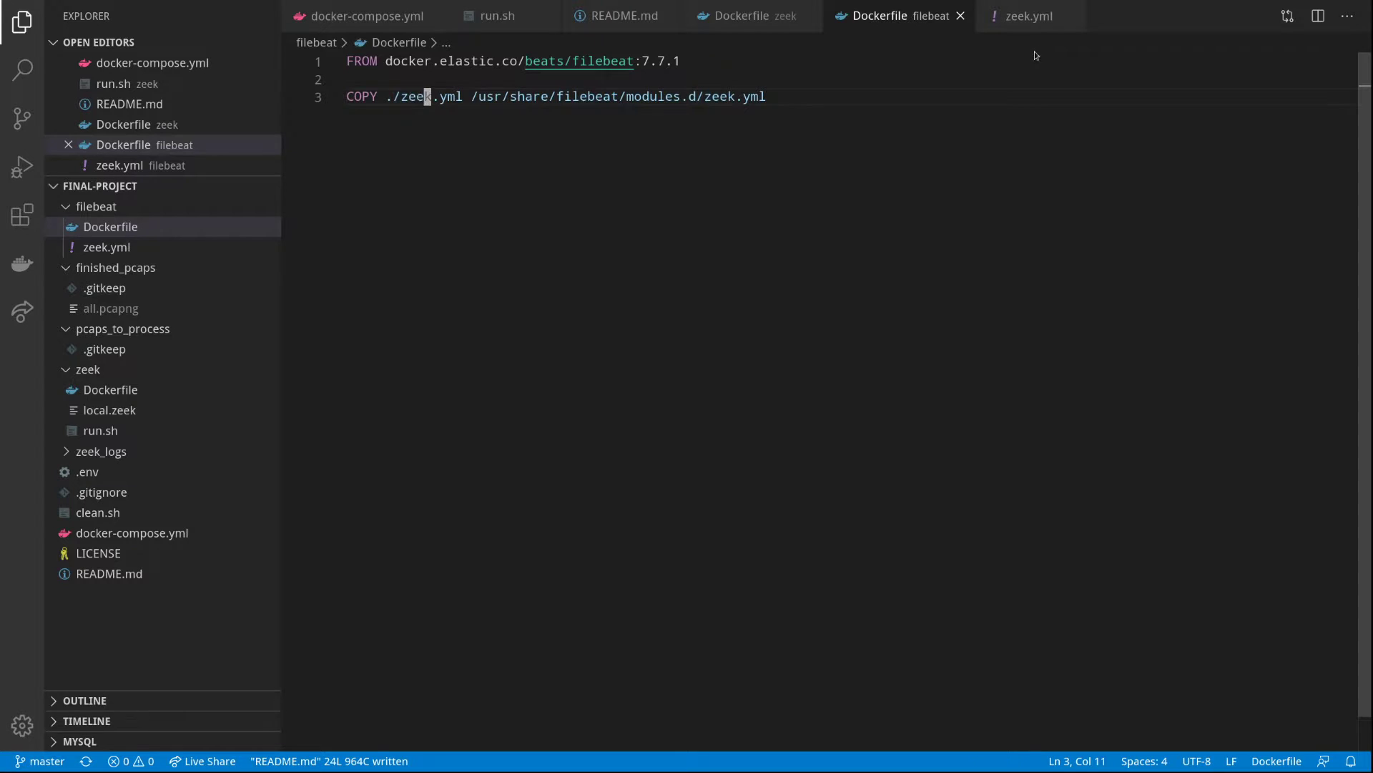
left_click(1030, 15)
Highlight the module: zeek declaration and all enabled log filesets, then return to docker-compose.yml
scroll(630, 204, "up", 15)
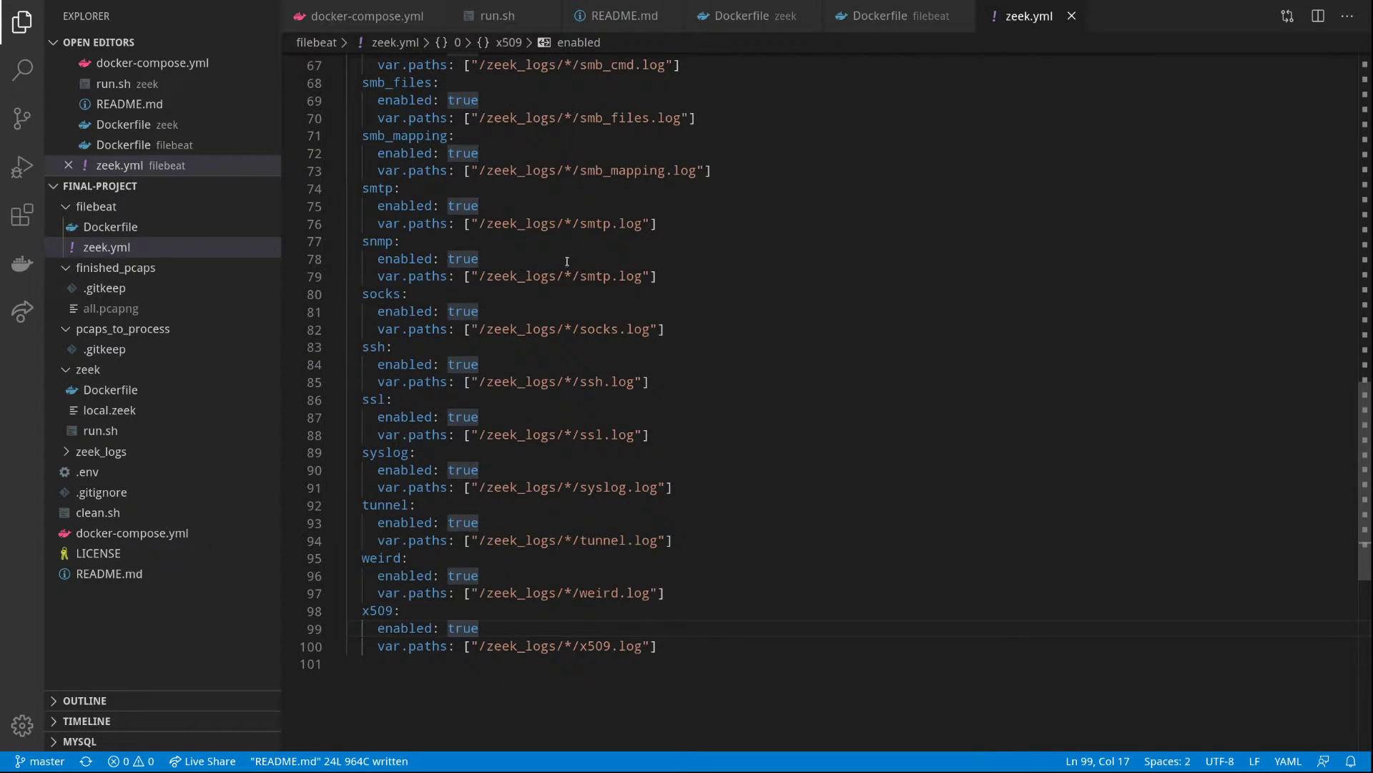
scroll(567, 272, "up", 5)
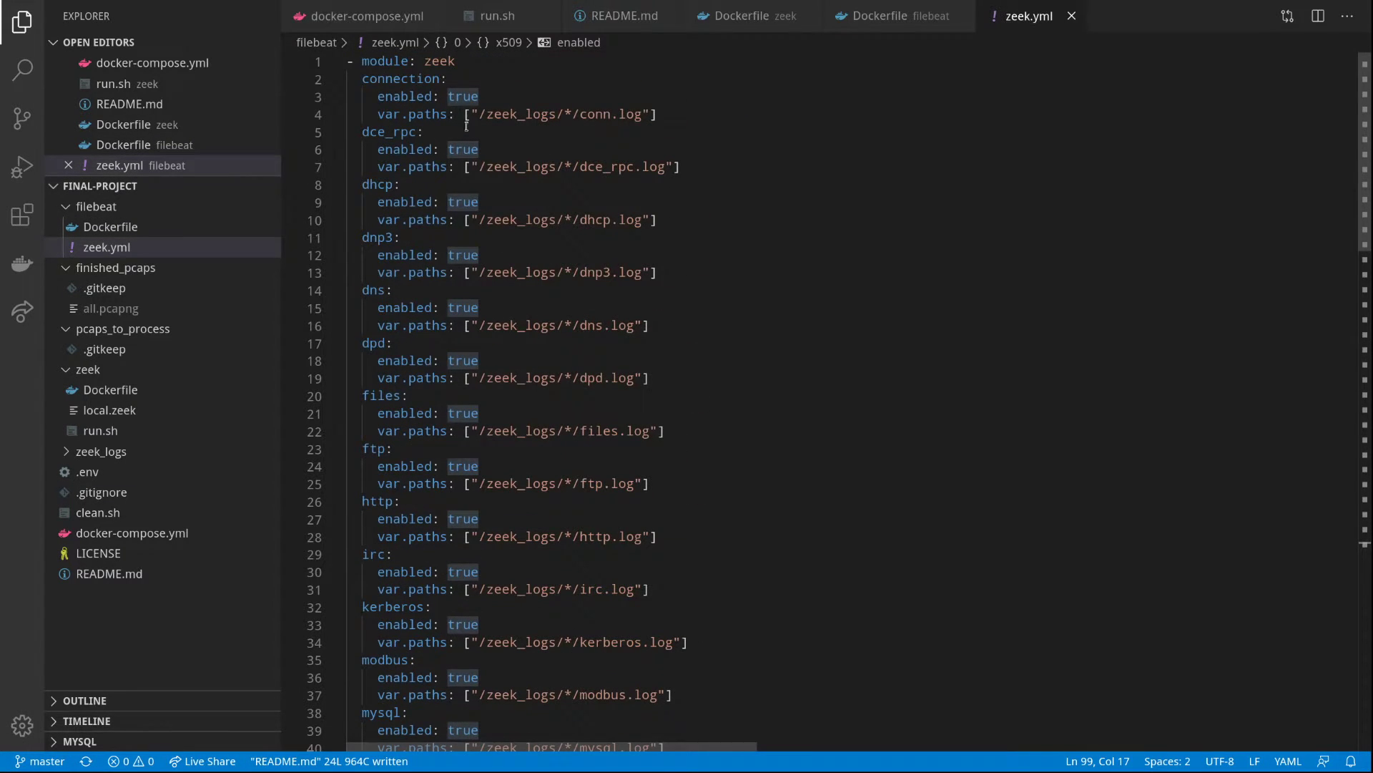
left_click_drag(447, 60, 372, 61)
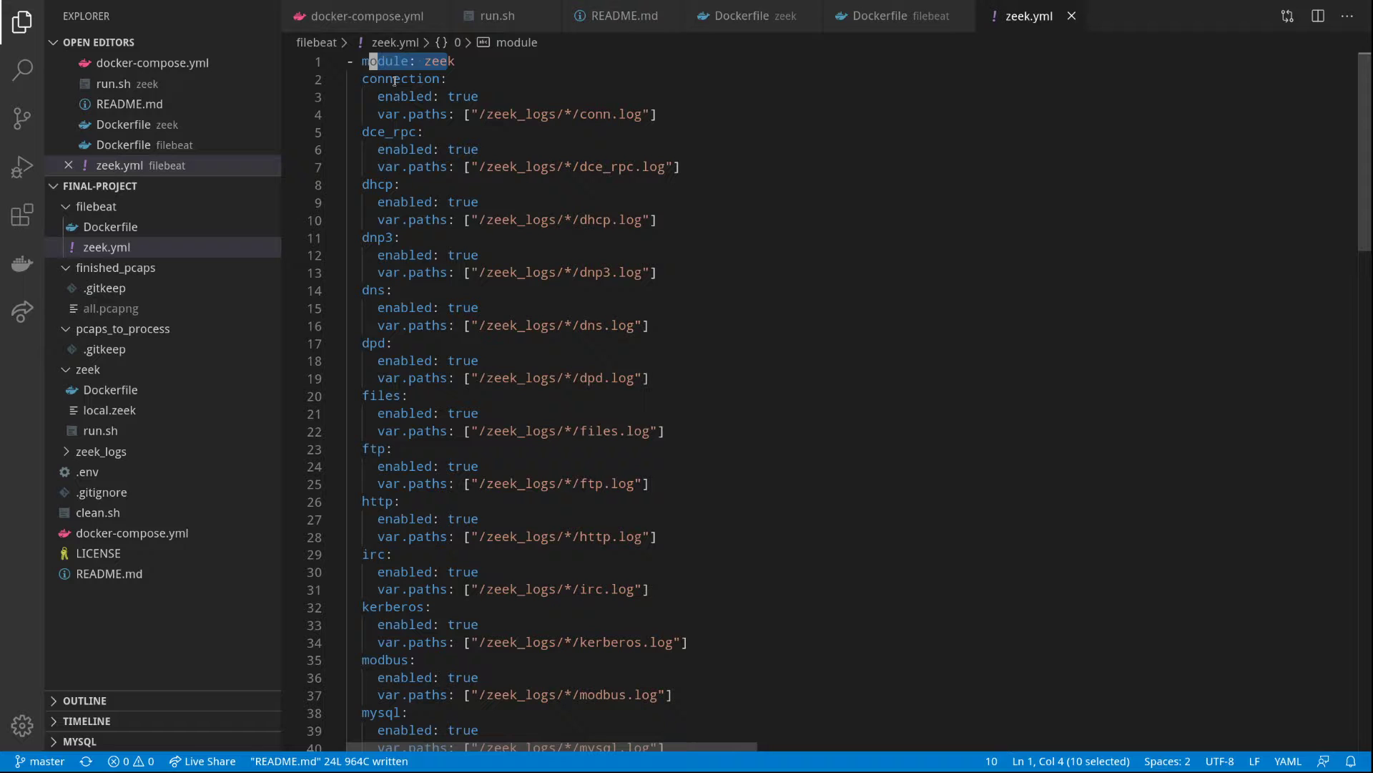
left_click_drag(398, 83, 472, 553)
scroll(426, 222, "down", 5)
scroll(400, 322, "down", 12)
scroll(481, 573, "down", 5)
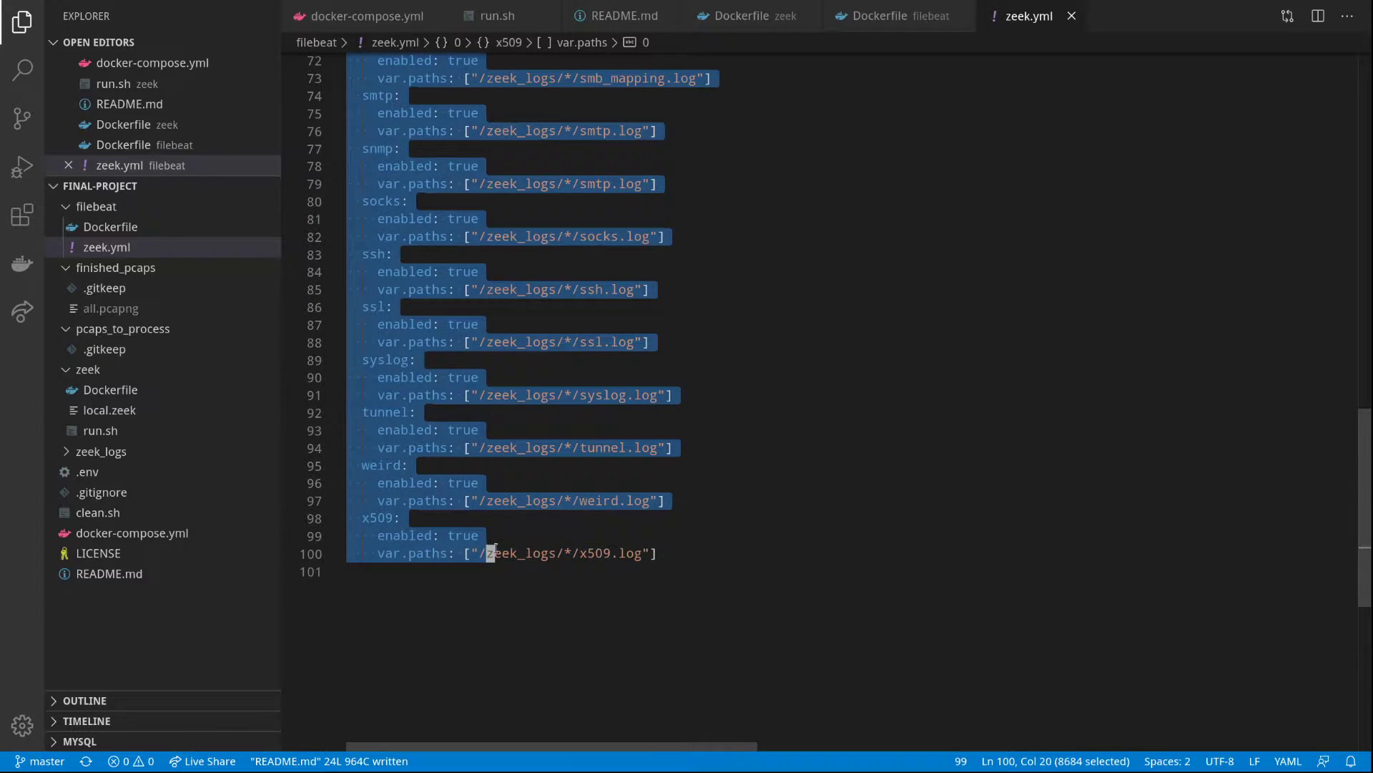
key("Escape")
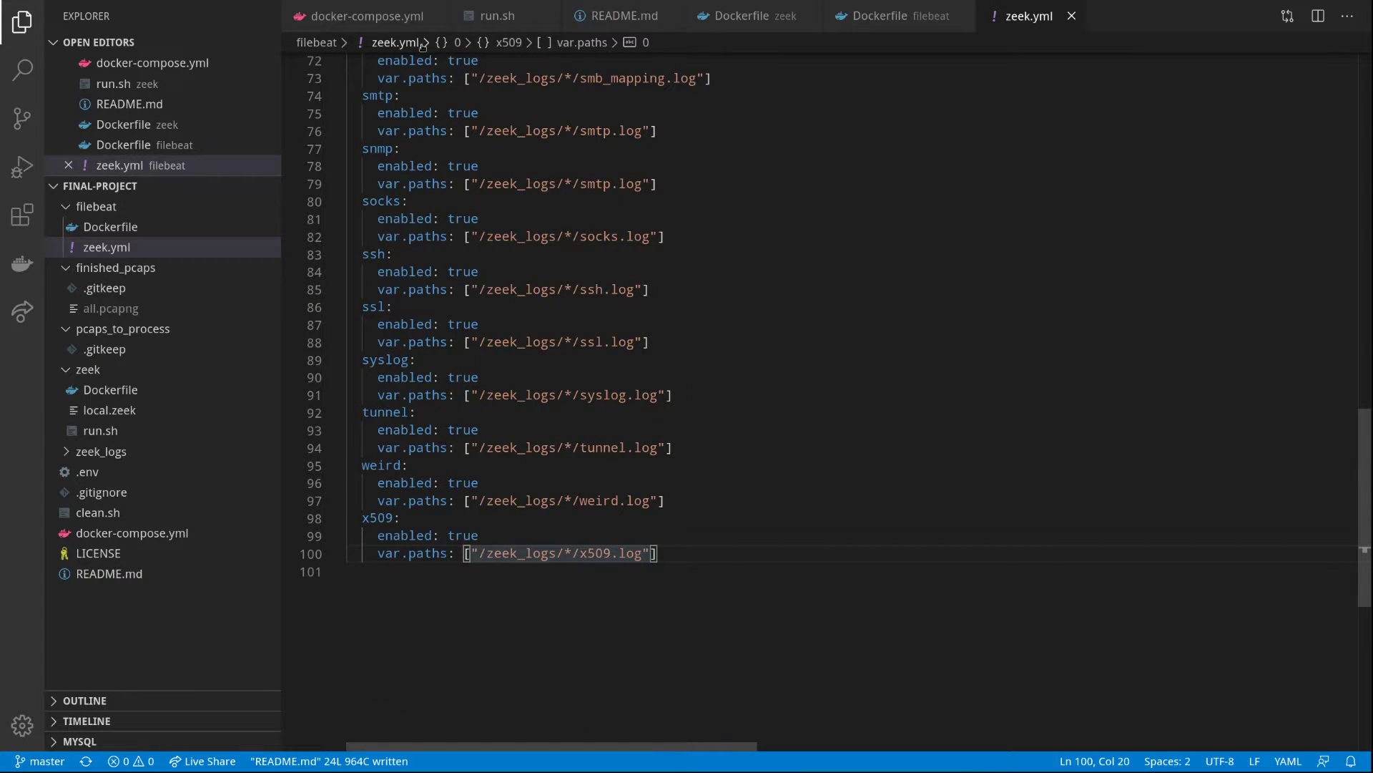
left_click(368, 16)
Highlight the elasticsearch service block and its memlock soft and hard limits of -1
left_click(482, 377)
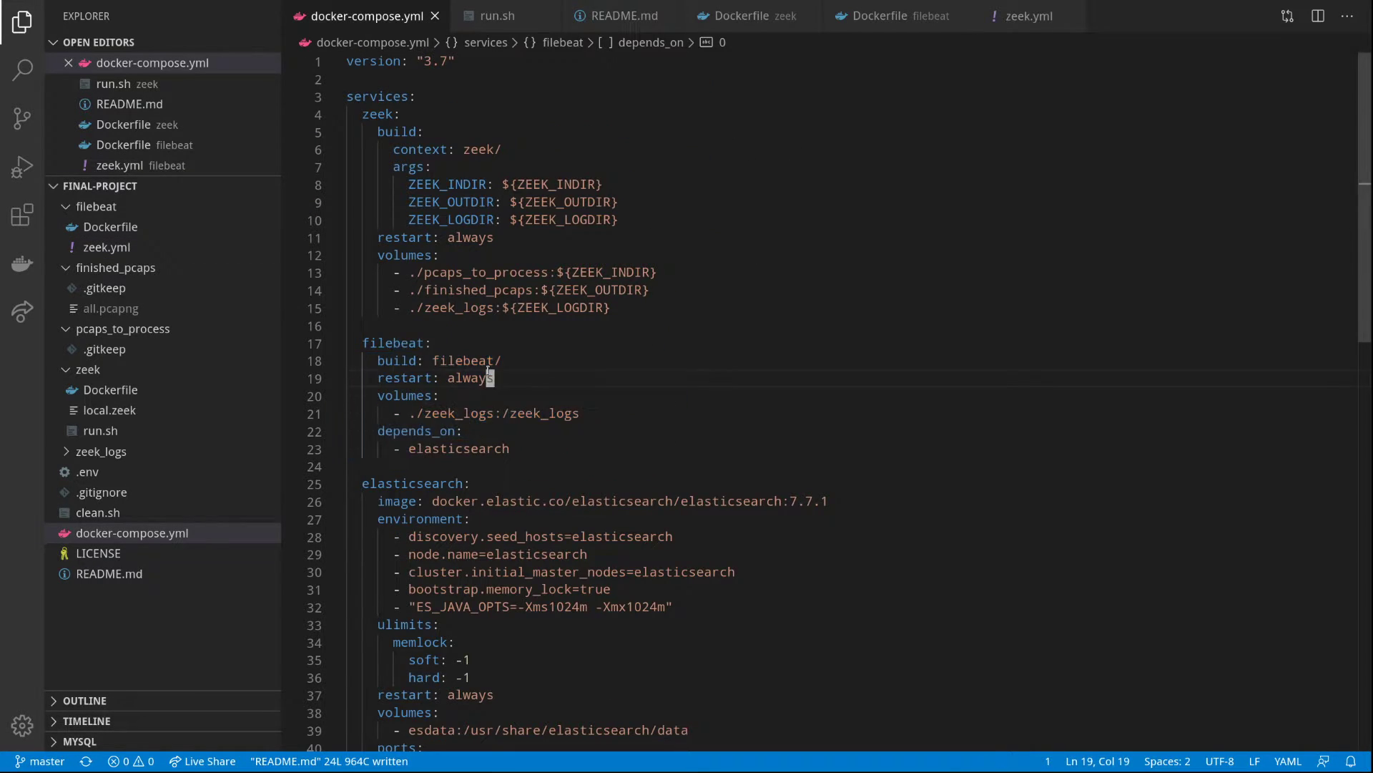
scroll(432, 535, "down", 4)
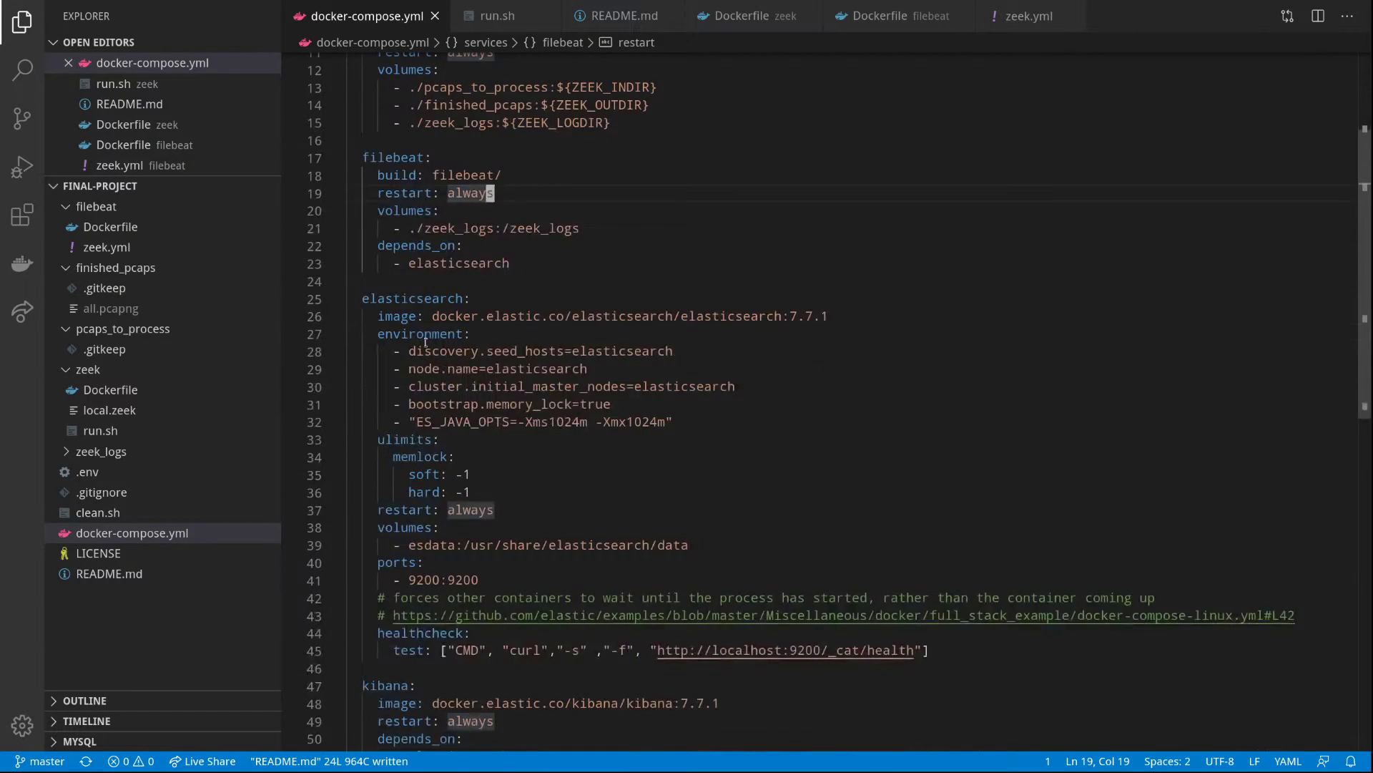
left_click(426, 298)
left_click_drag(427, 298, 452, 650)
left_click(465, 491)
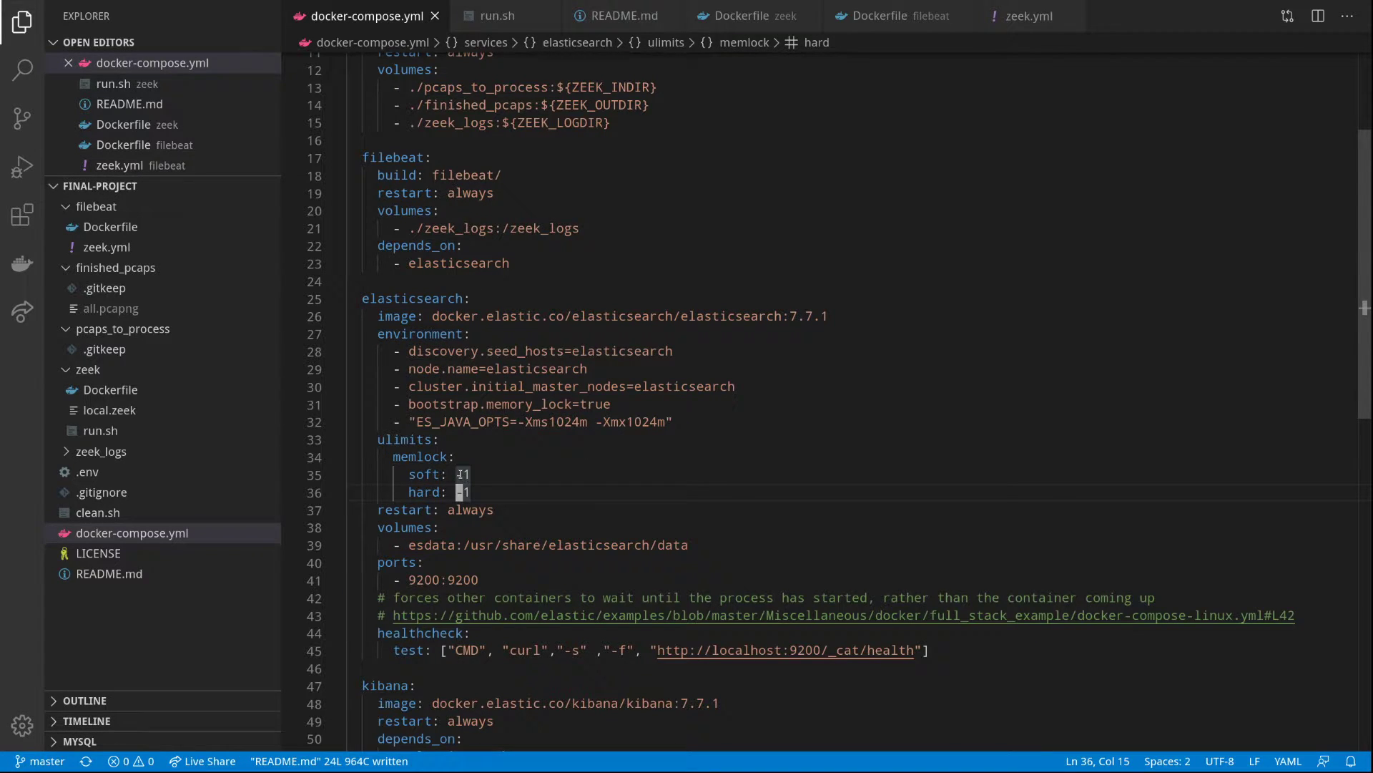
left_click(465, 475)
Highlight the ES_JAVA_OPTS heap options and the zeek-elk-esdata volume name on line 57
left_click_drag(439, 422, 630, 422)
left_click(630, 422)
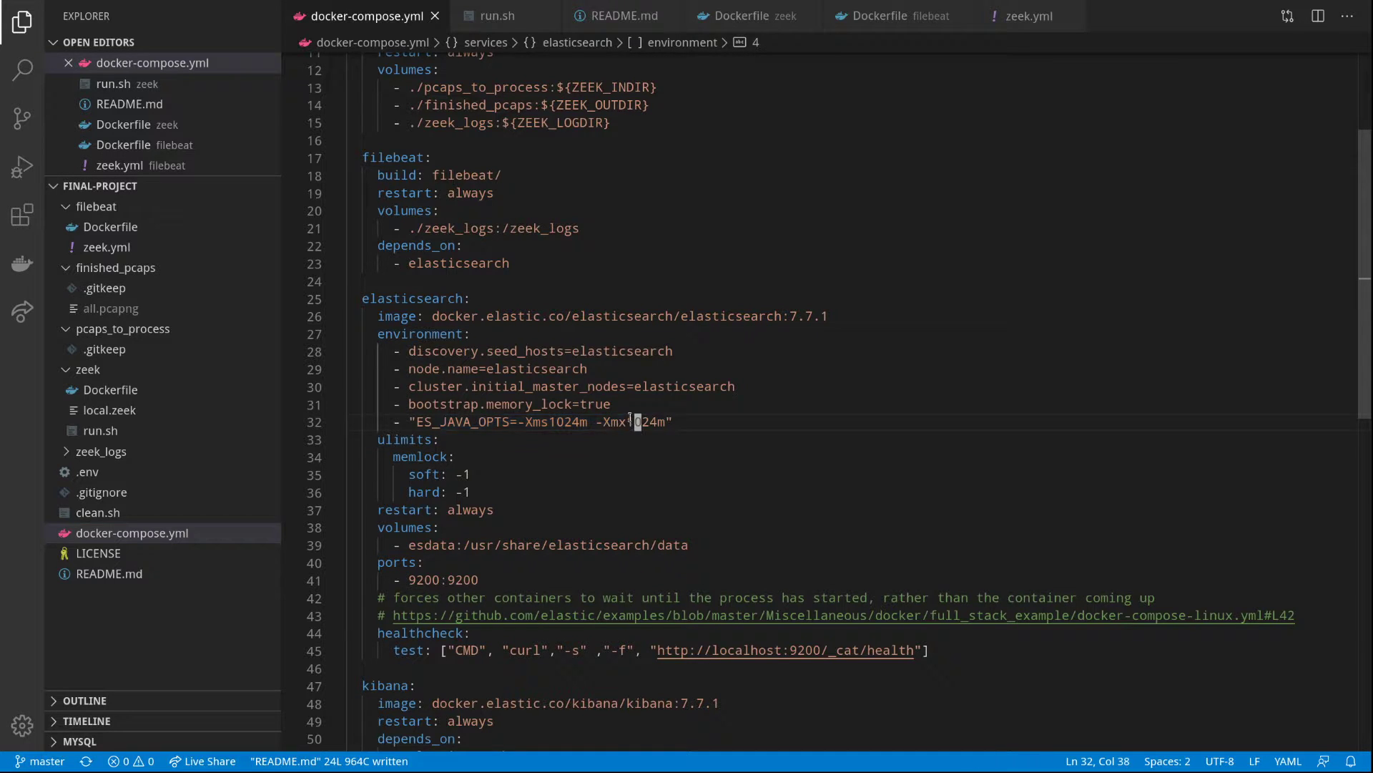
scroll(581, 408, "down", 4)
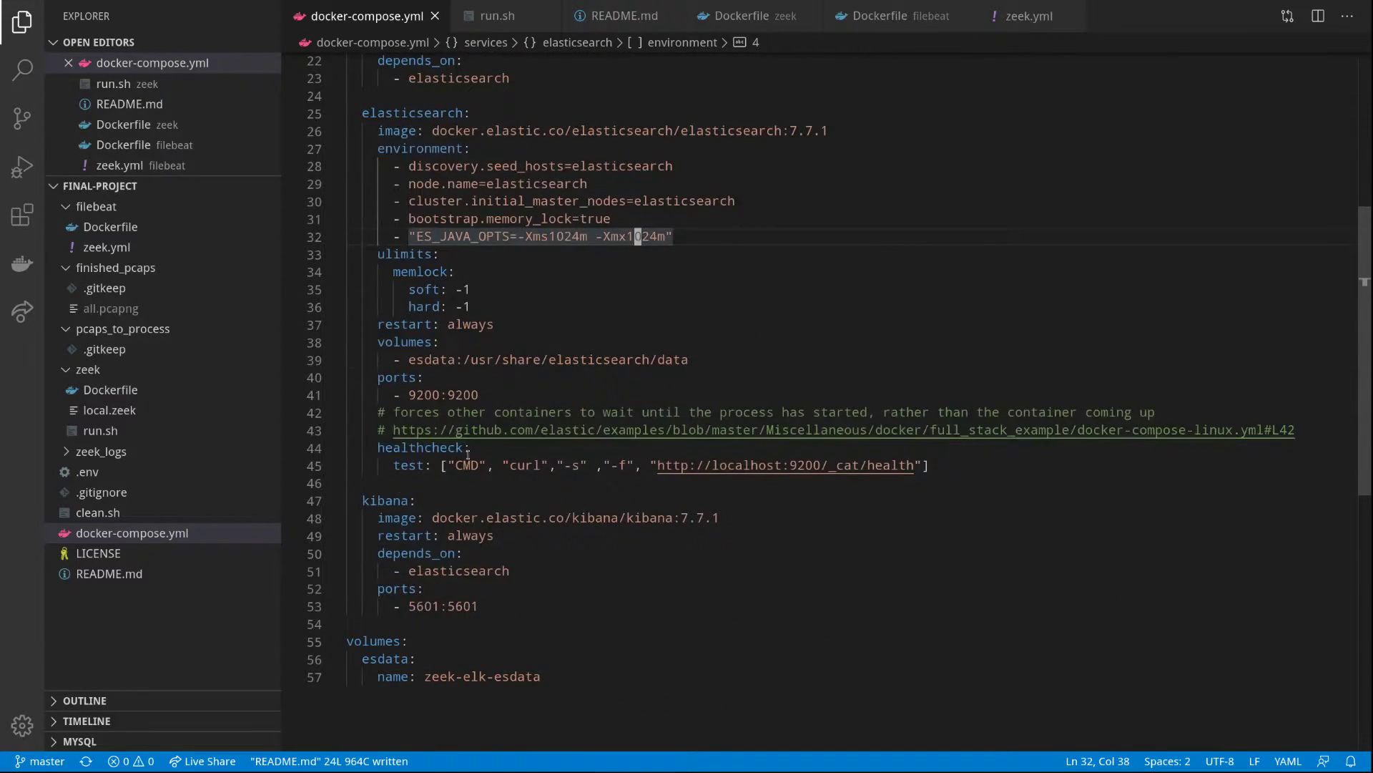
mouse_move(427, 516)
mouse_move(371, 664)
left_click_drag(424, 676, 549, 674)
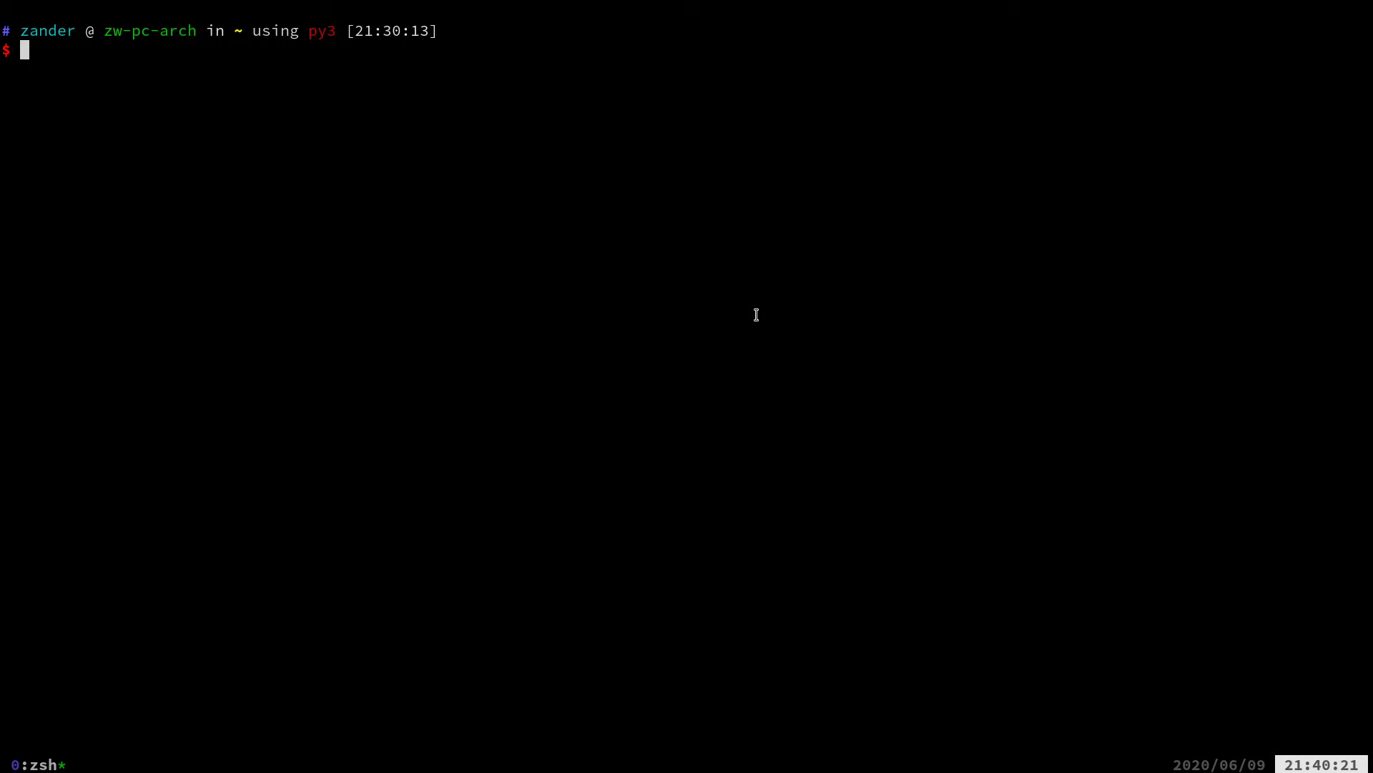
On a fresh prompt, change into school/cs312/final-project
key("ctrl+c")
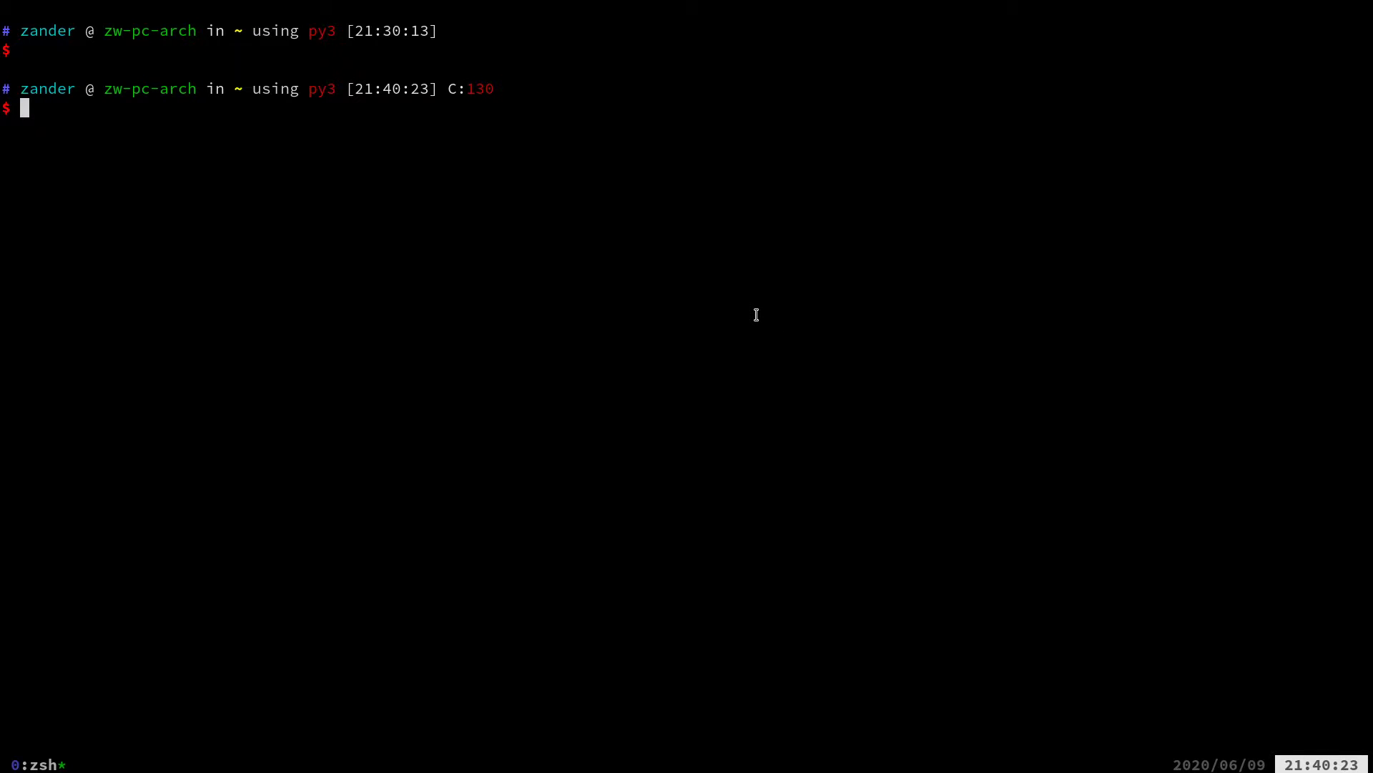
type("cd school/cs31")
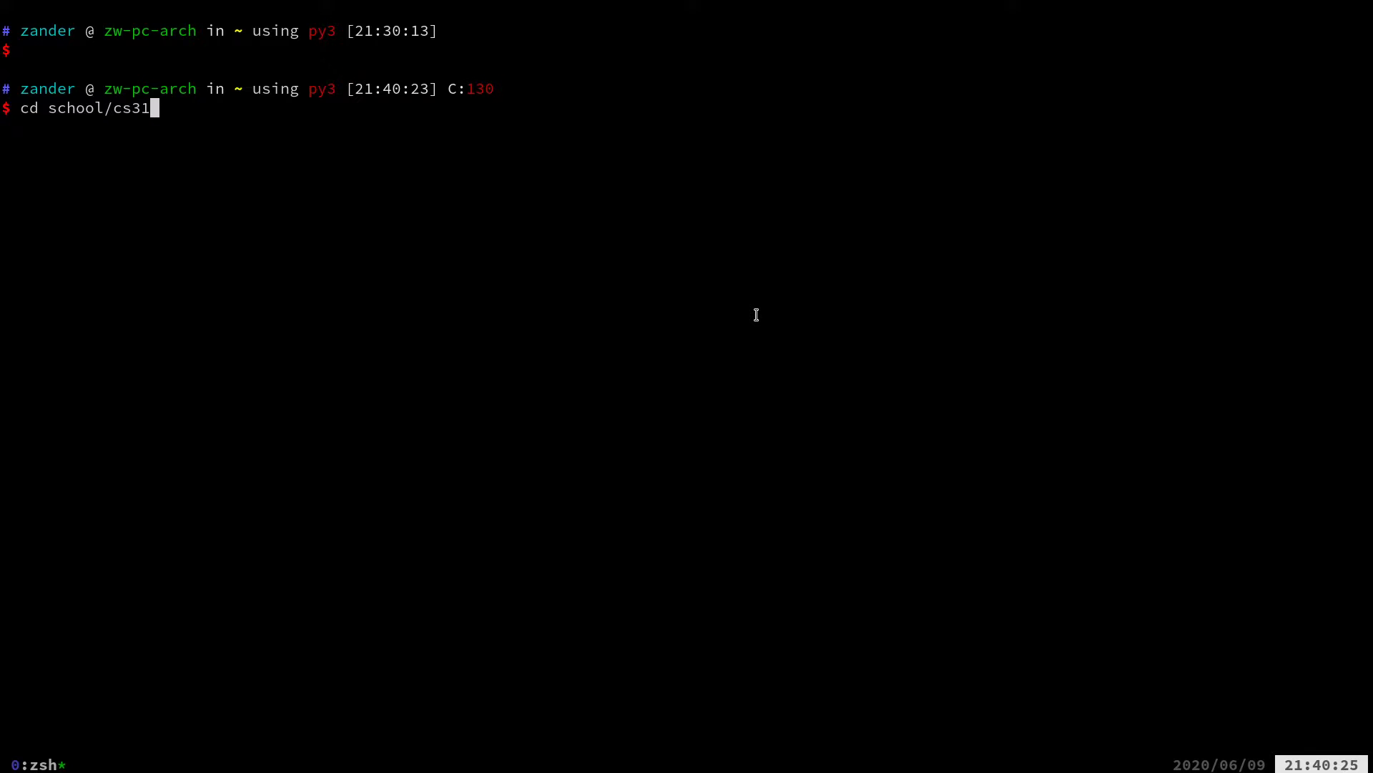
type("2/fin")
key("Tab")
key("Return")
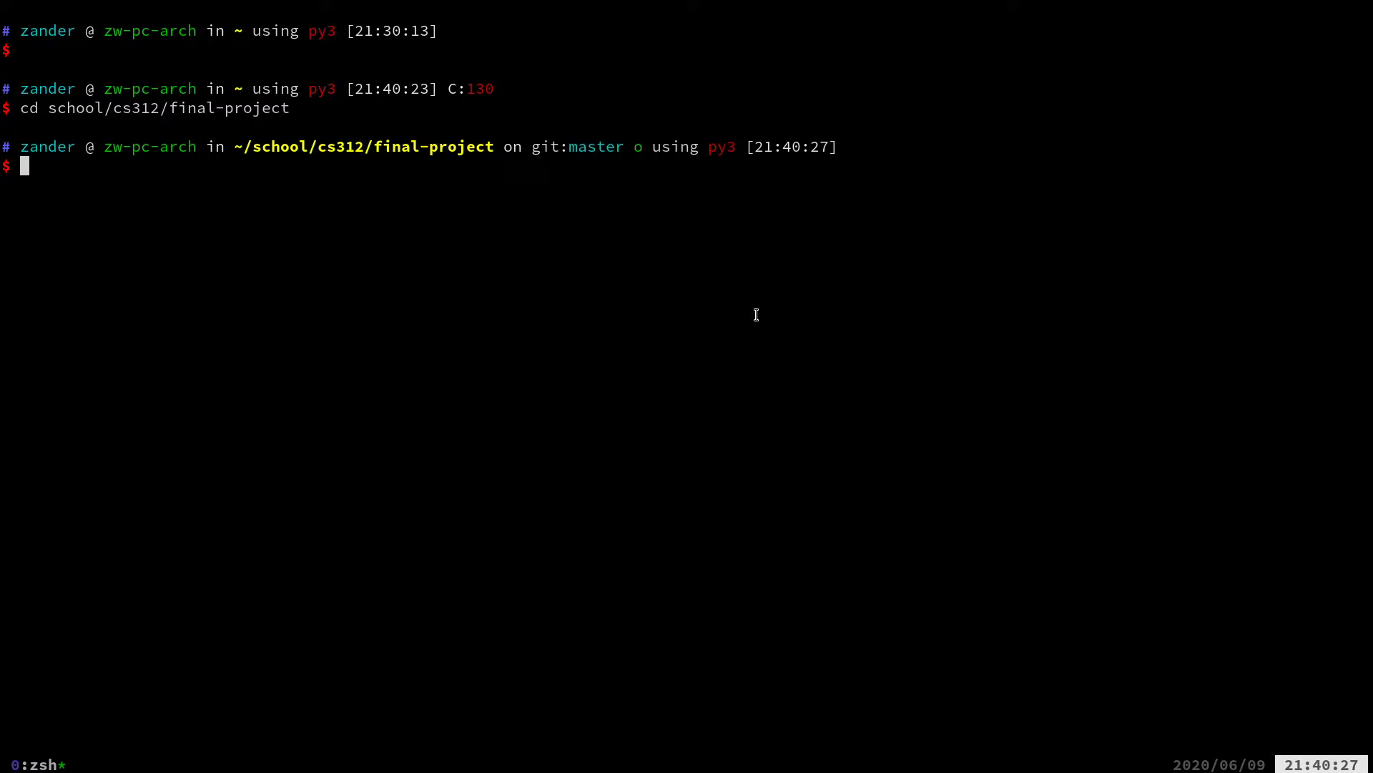
Run sudo docker-compose build and enter the sudo password
type("docker-compose build")
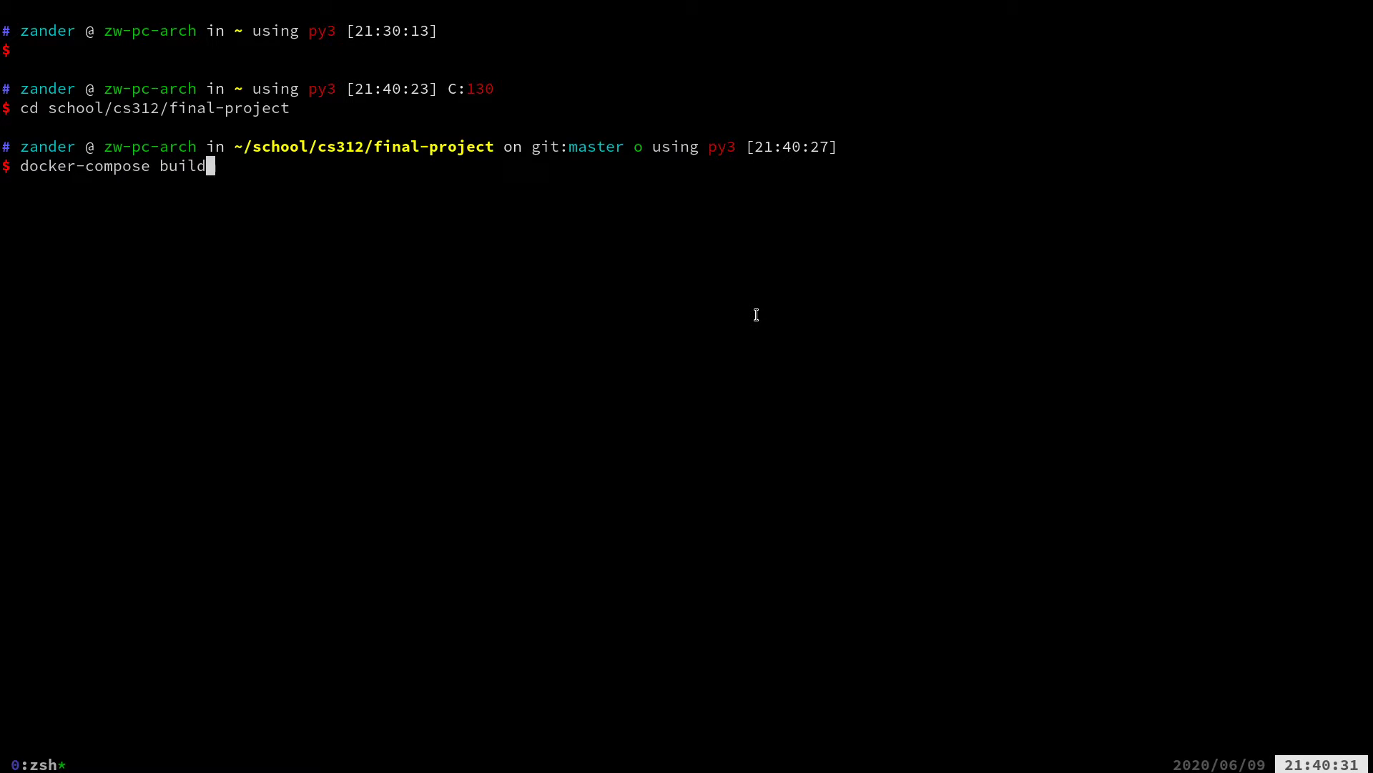
key("Return")
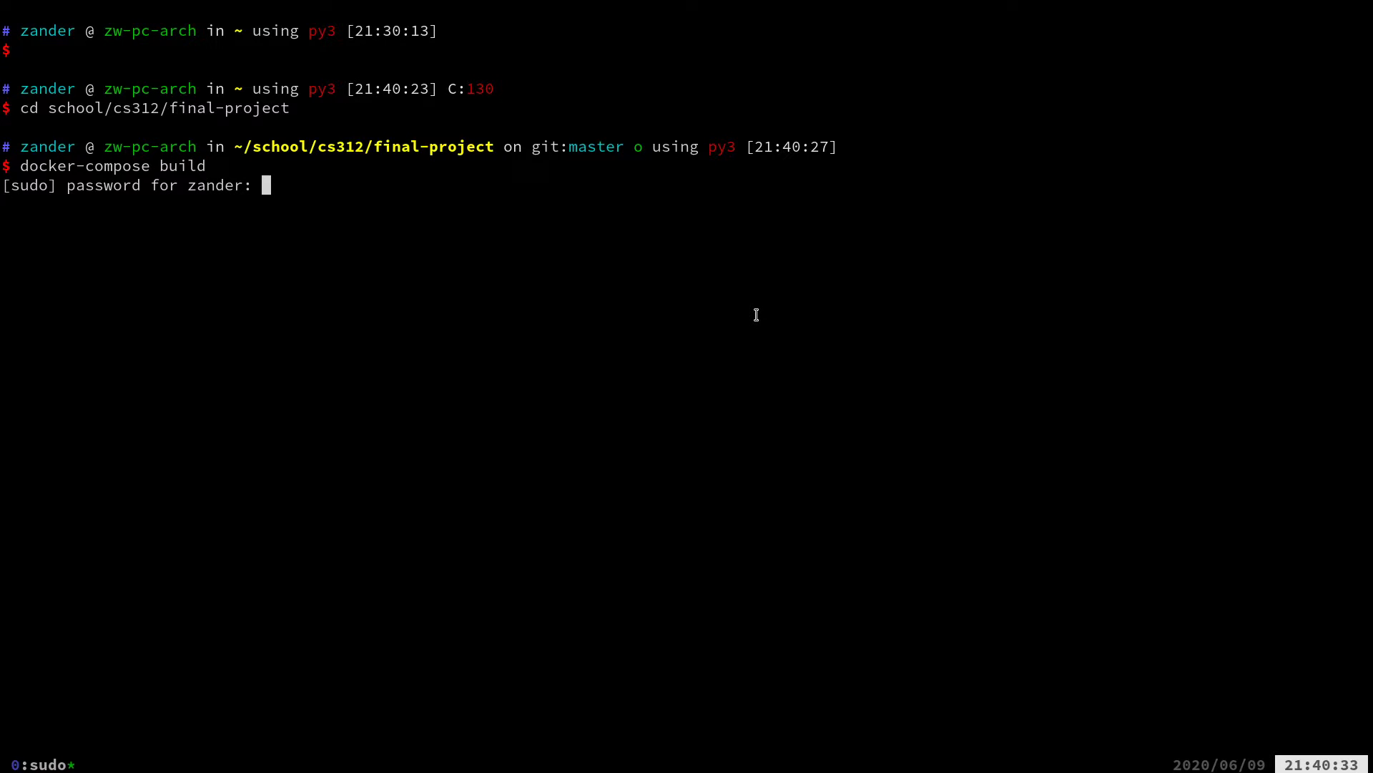
key("Return")
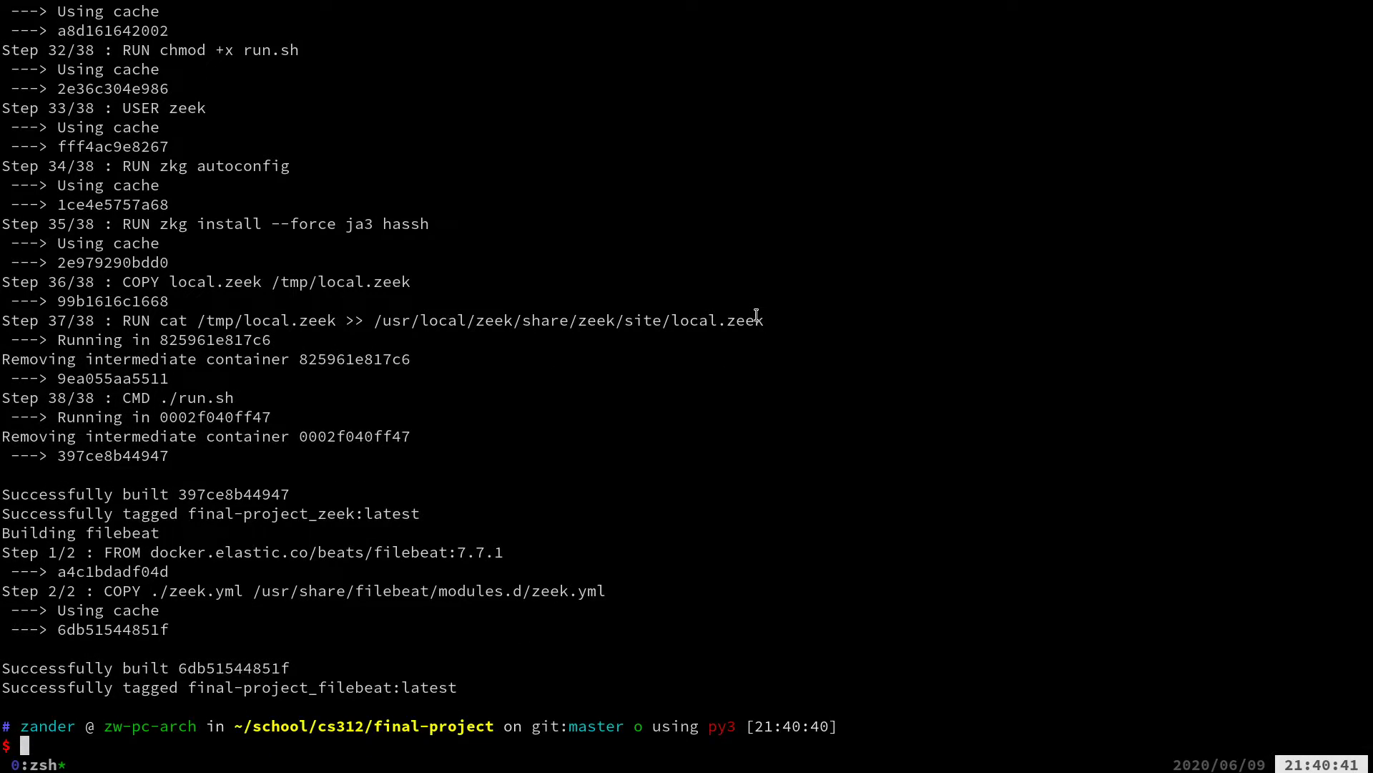
type("docker-compose up")
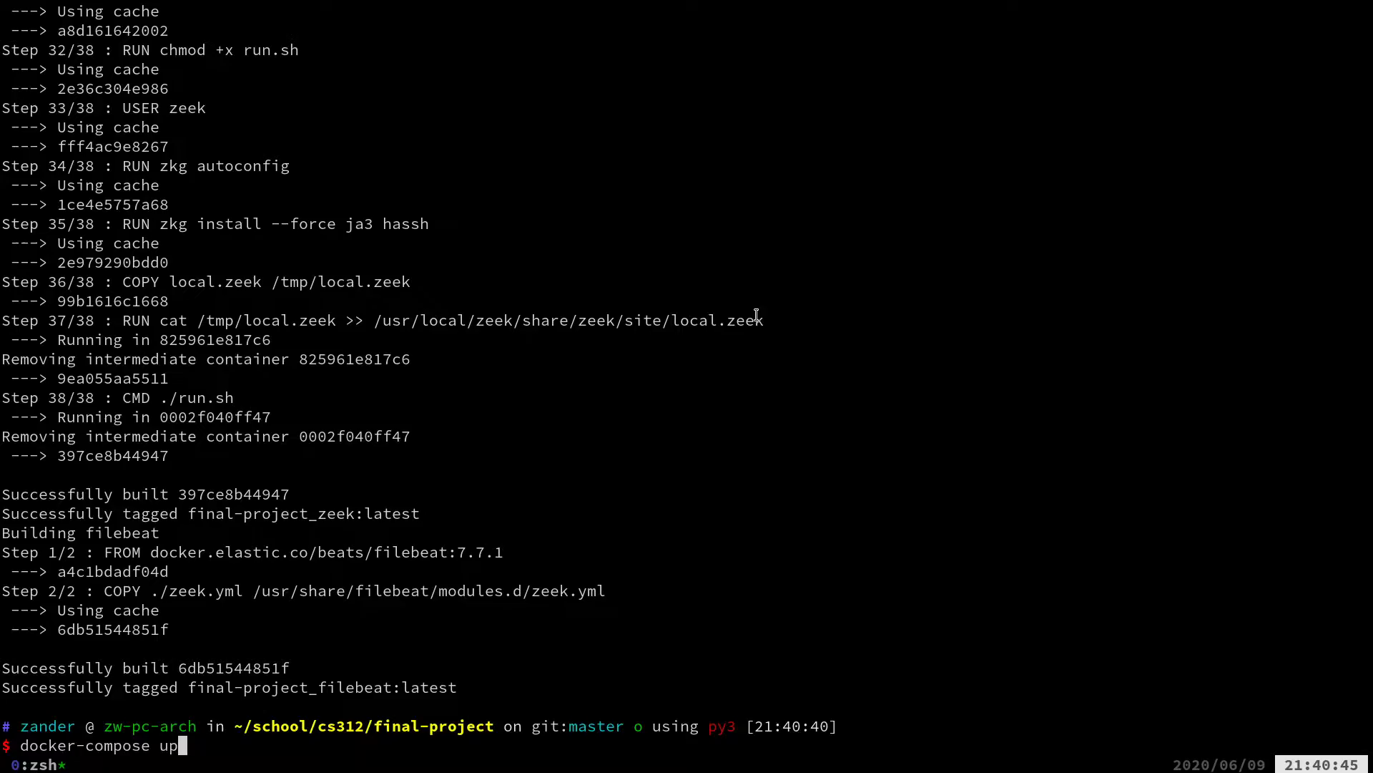
key("Return")
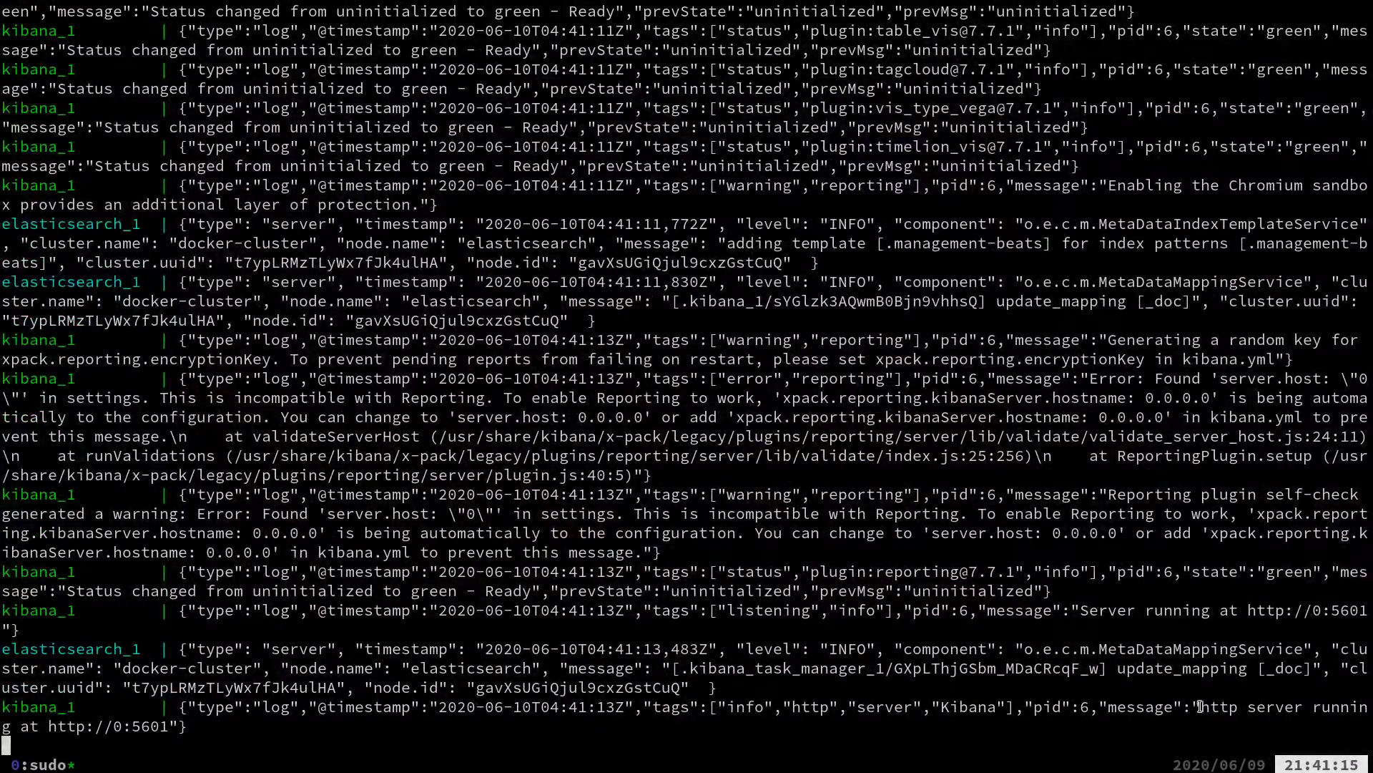
left_click_drag(1201, 707, 1213, 725)
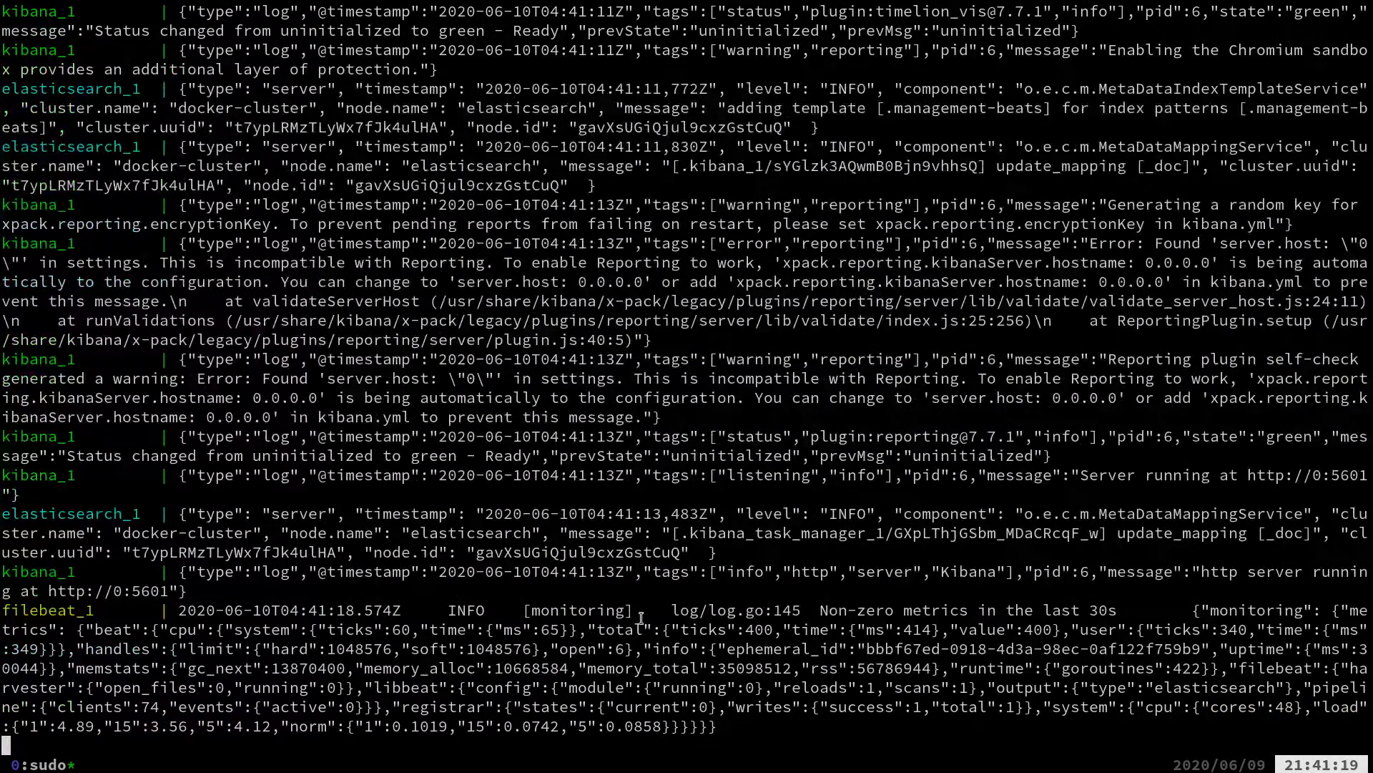
key("ctrl+b")
key("bracketleft")
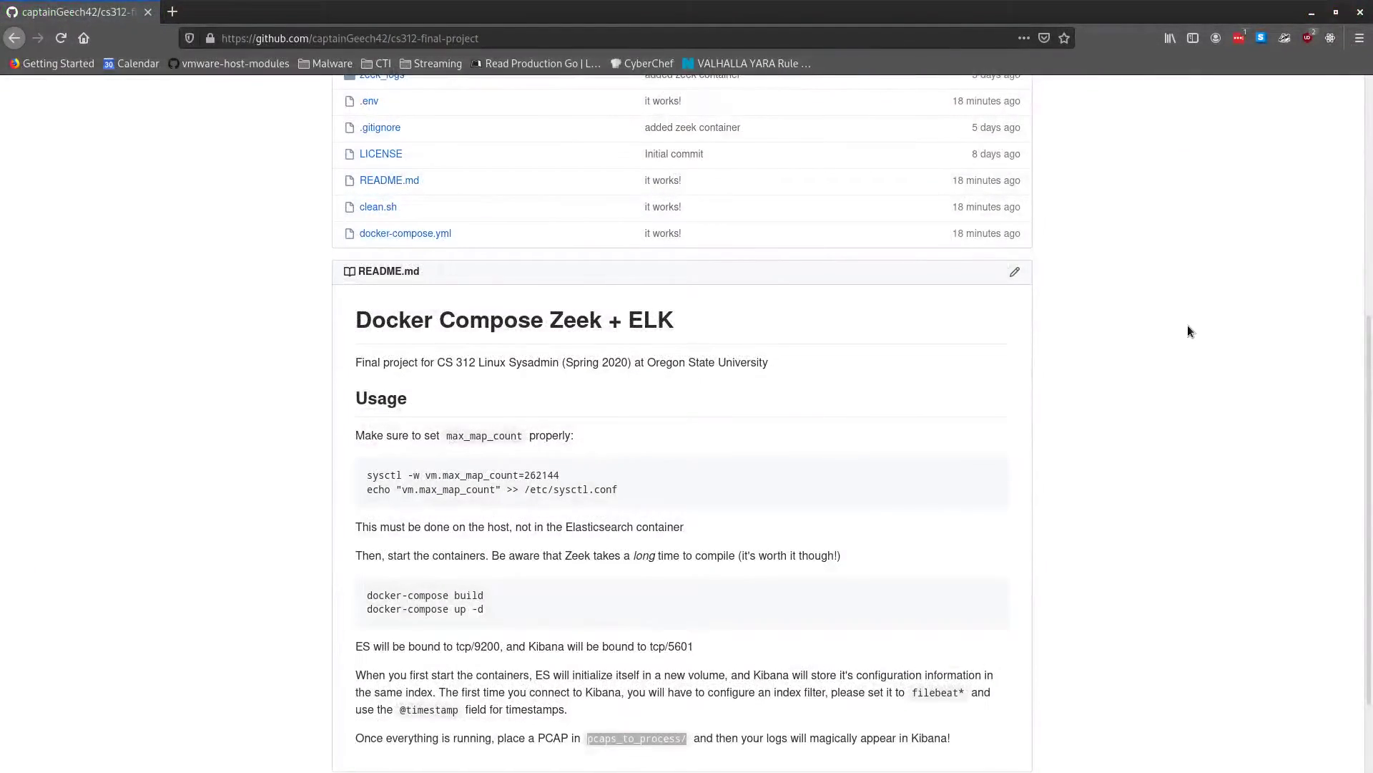
Load Kibana at localhost:5601 in a new browser tab and open Discover
key("ctrl+t")
type("localhost:")
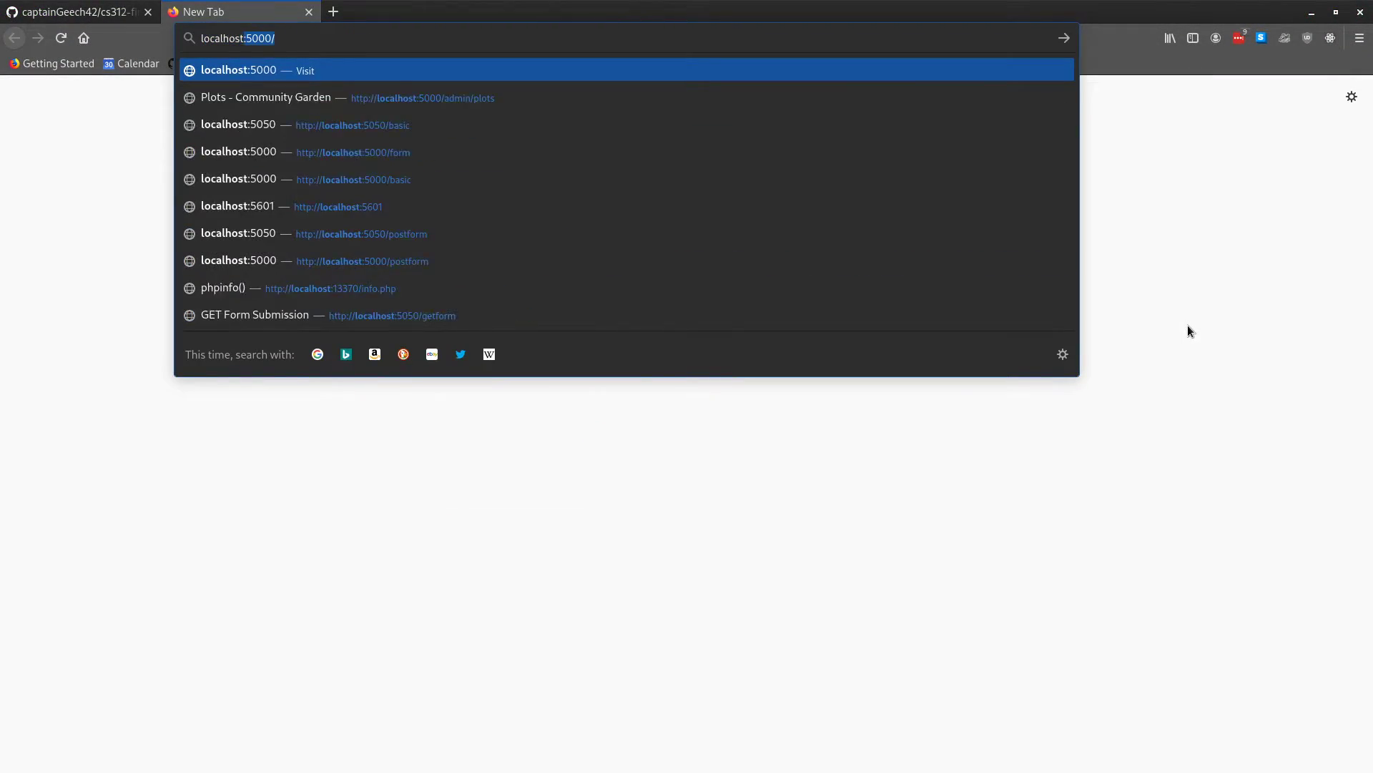
type("5601")
key("Return")
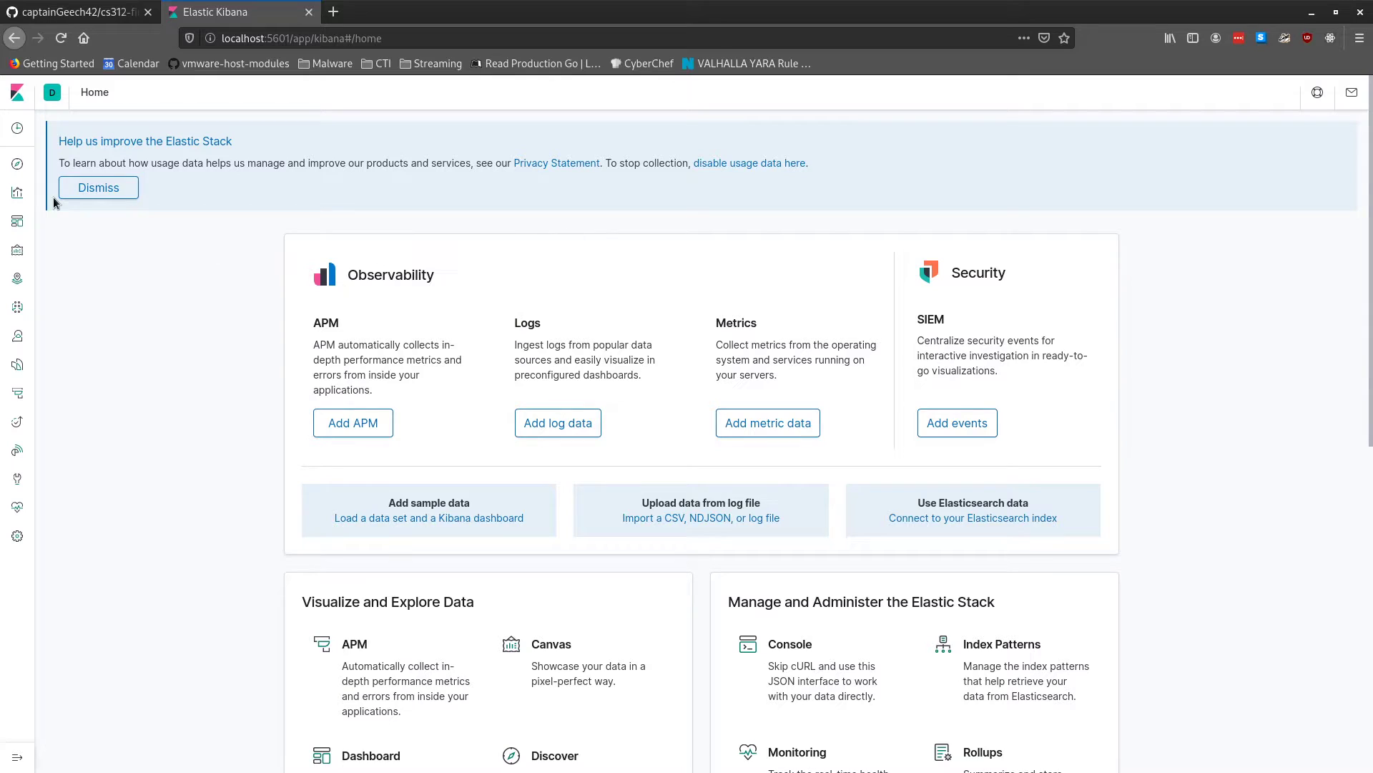
left_click(10, 169)
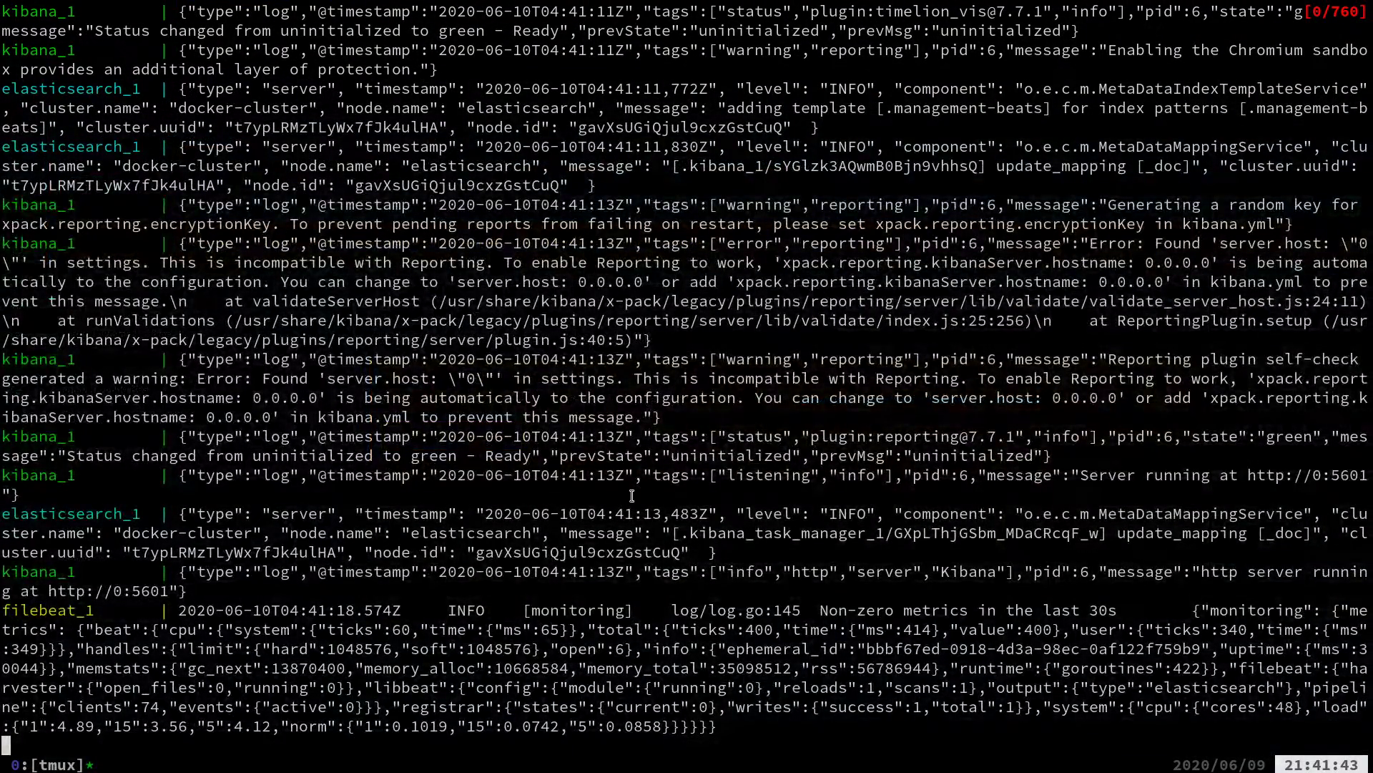
In a new tmux window, enter the final-project folder and list its contents
key("ctrl+b")
type("c")
type("cd scho")
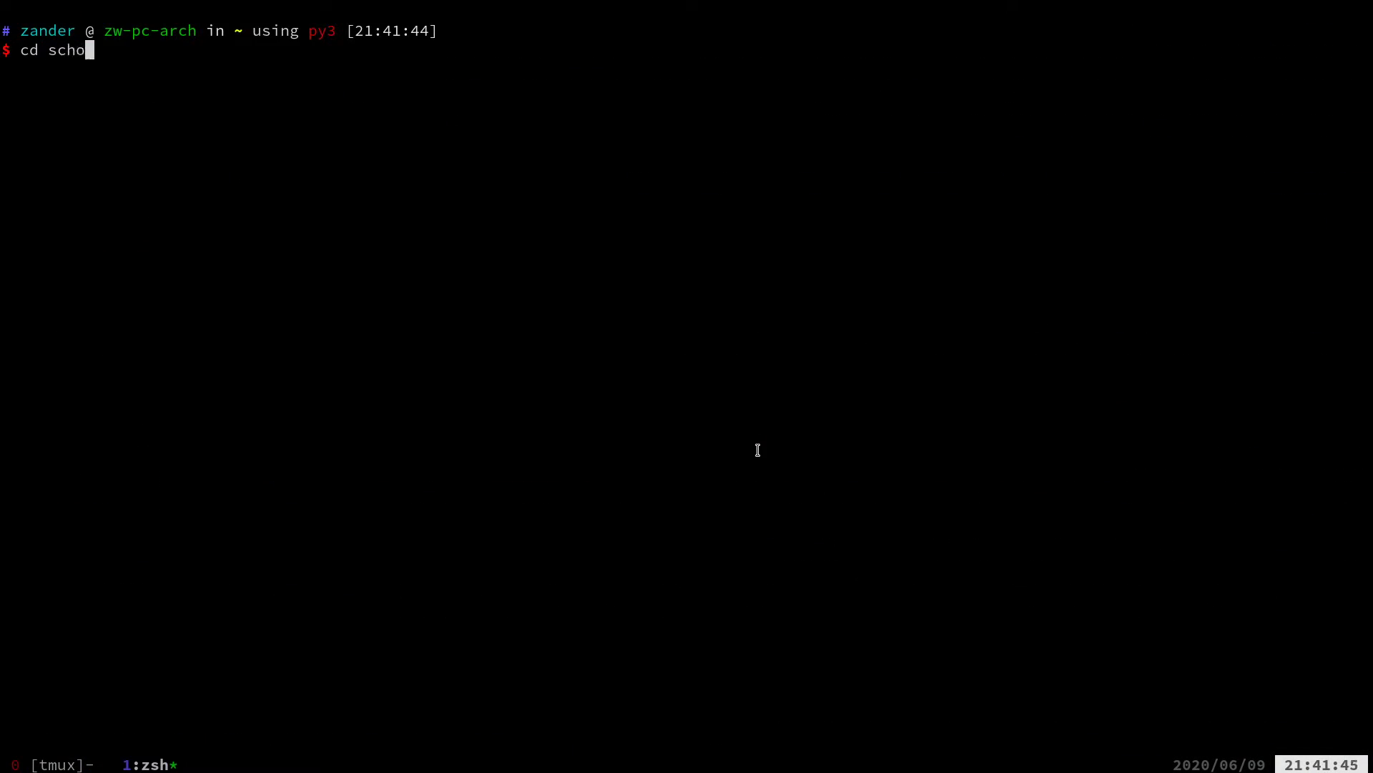
type("ol/cs312/fi")
key("Tab")
key("Return")
type("ls")
key("Return")
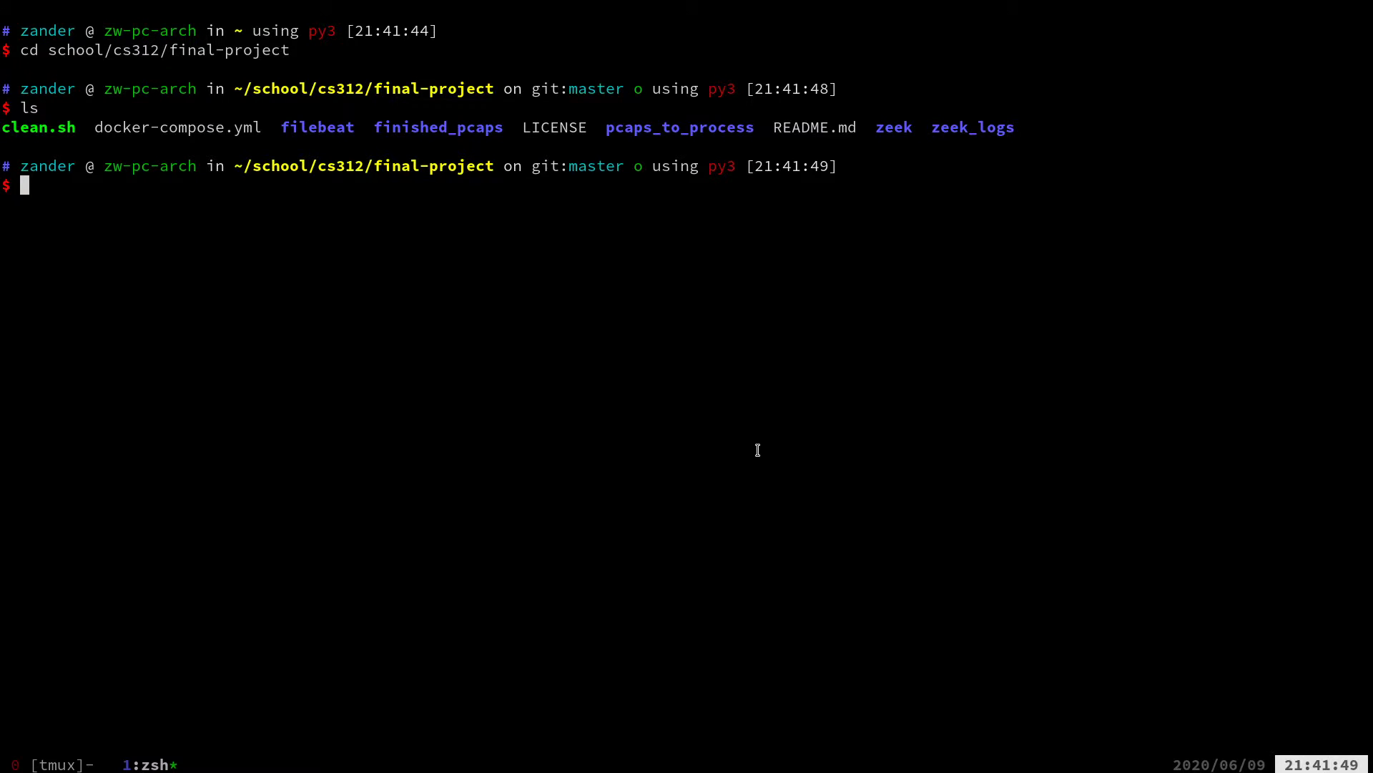
List the contents of the finished_pcaps folder
type("ls fi")
key("Return")
key("Up")
type("n")
key("Tab")
key("Return")
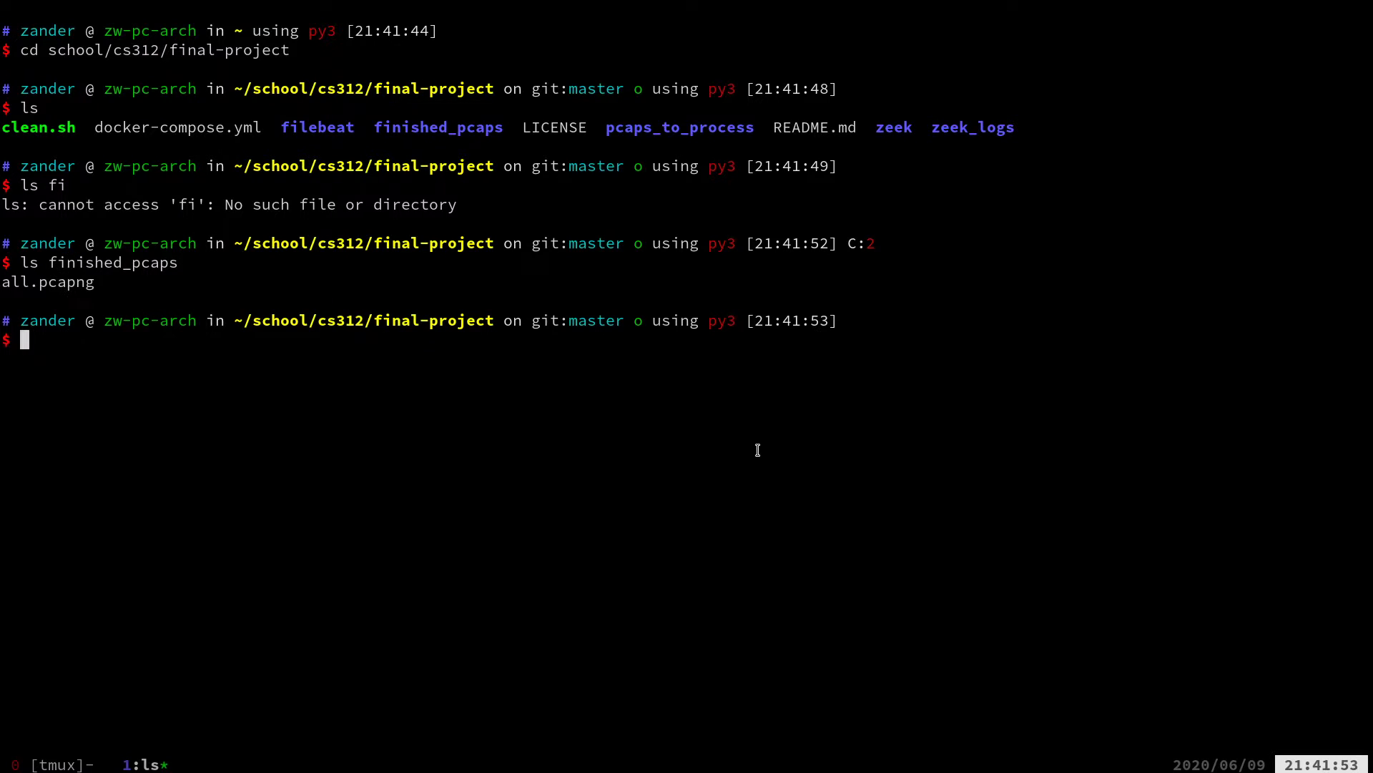
Move finished_pcaps/all.pcapng into pcaps_to_process/ and return to the container log window 0
type("cp")
key("BackSpace")
key("BackSpace")
type("mv al.")
key("BackSpace")
type("l.p")
key("BackSpace")
key("BackSpace")
key("BackSpace")
key("BackSpace")
key("BackSpace")
key("BackSpace")
type("fi")
key("Tab")
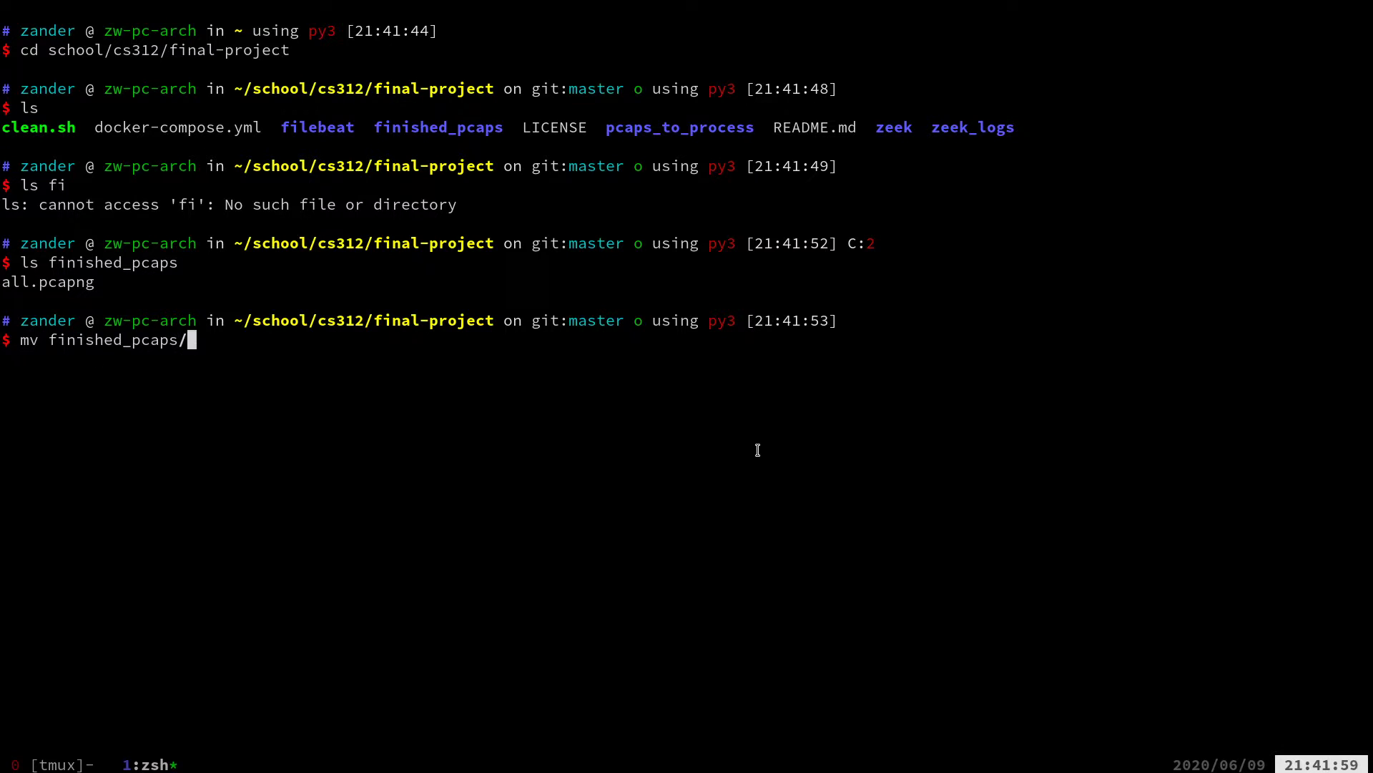
key("Tab")
type("p")
key("Tab")
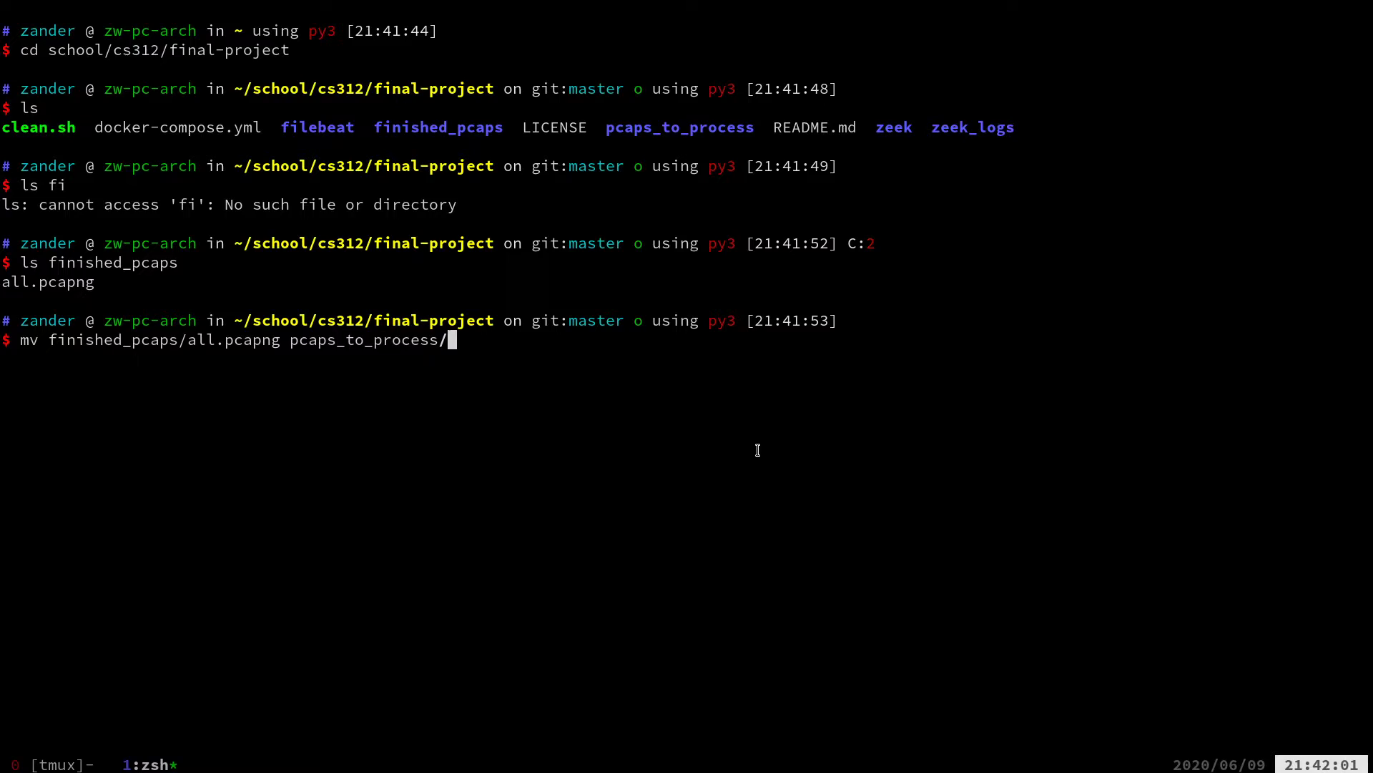
key("Return")
key("ctrl+b")
key("0")
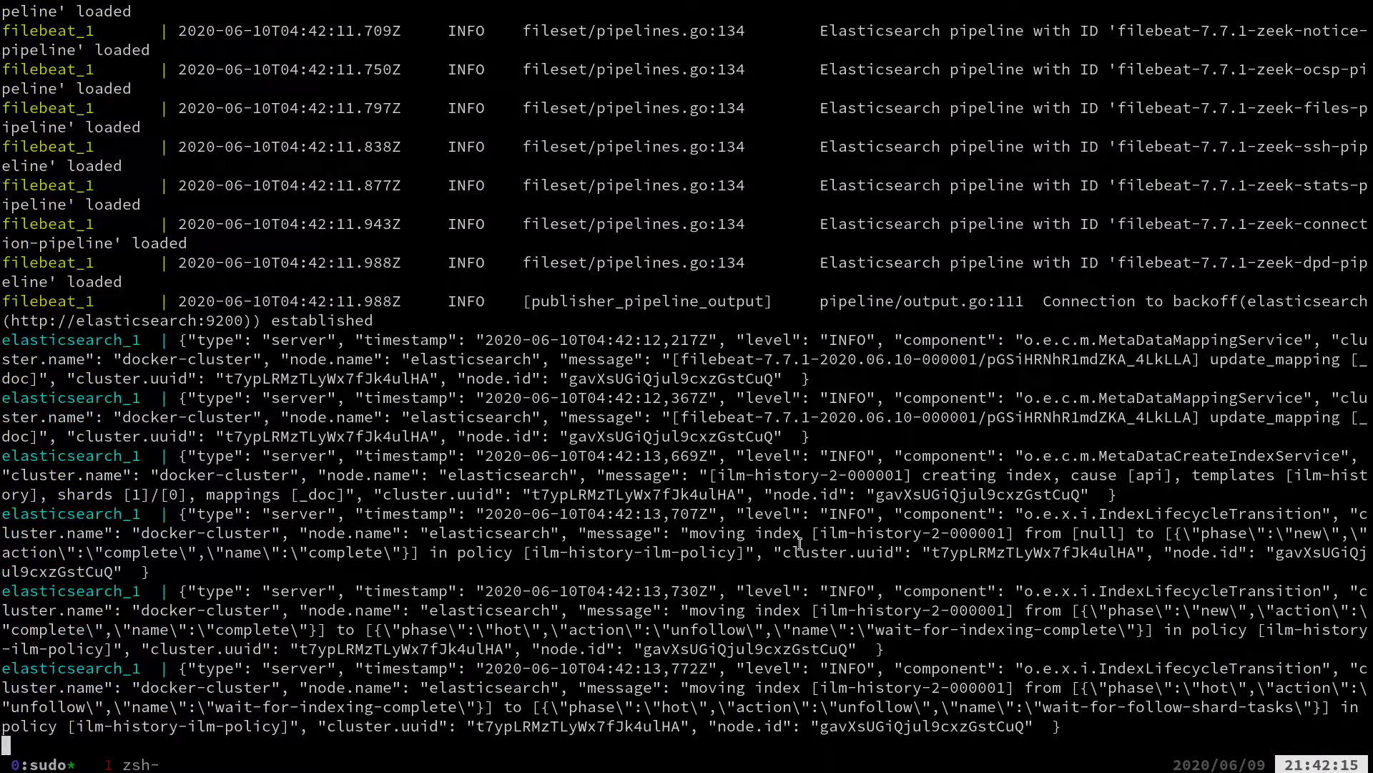
key("alt+Tab")
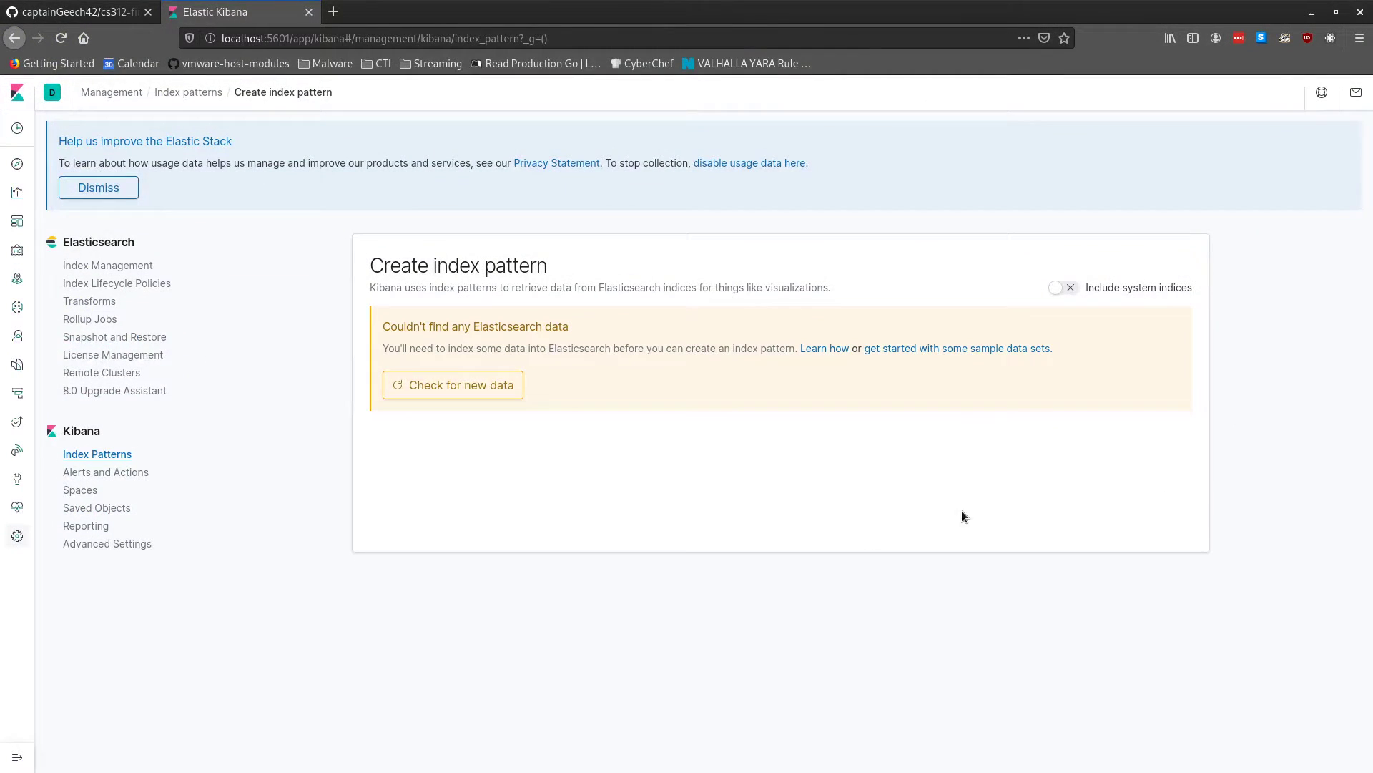
left_click(484, 387)
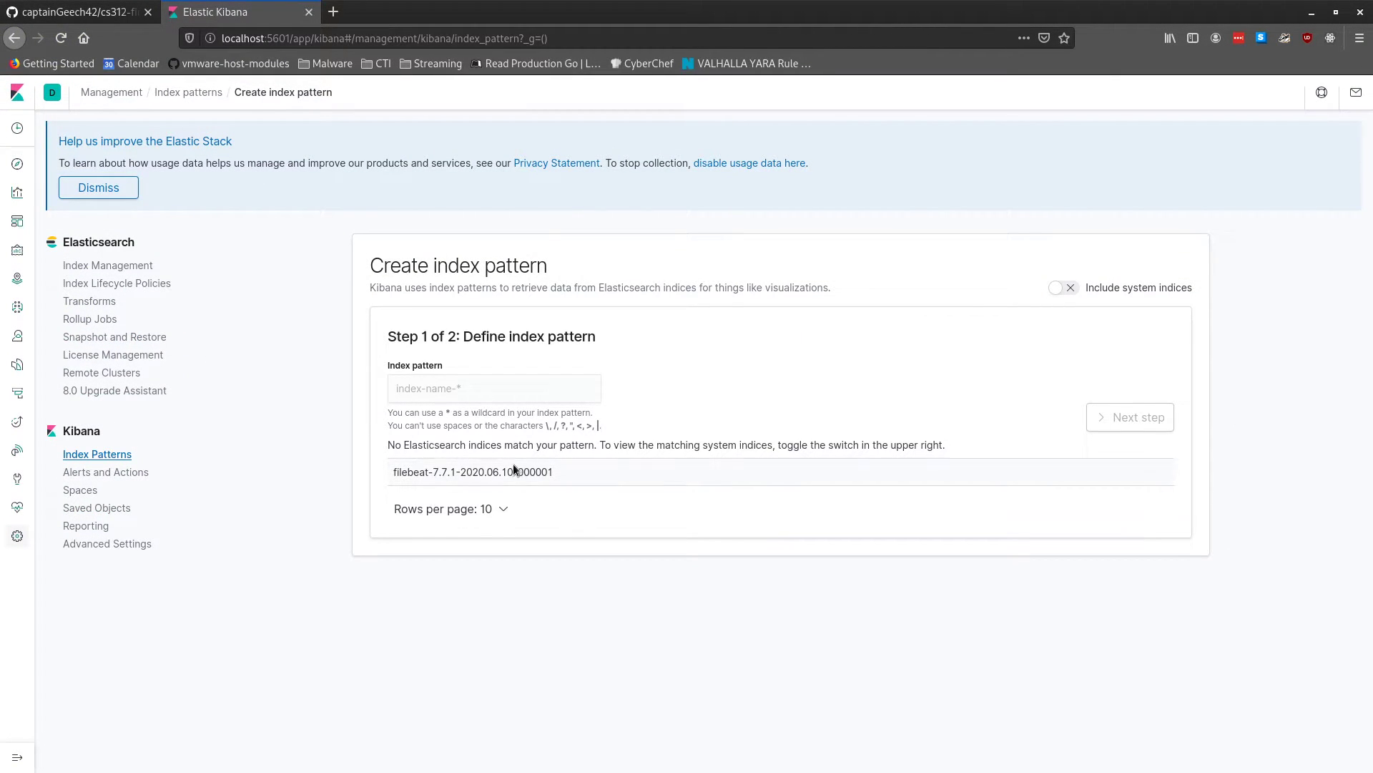
type("filebeat*")
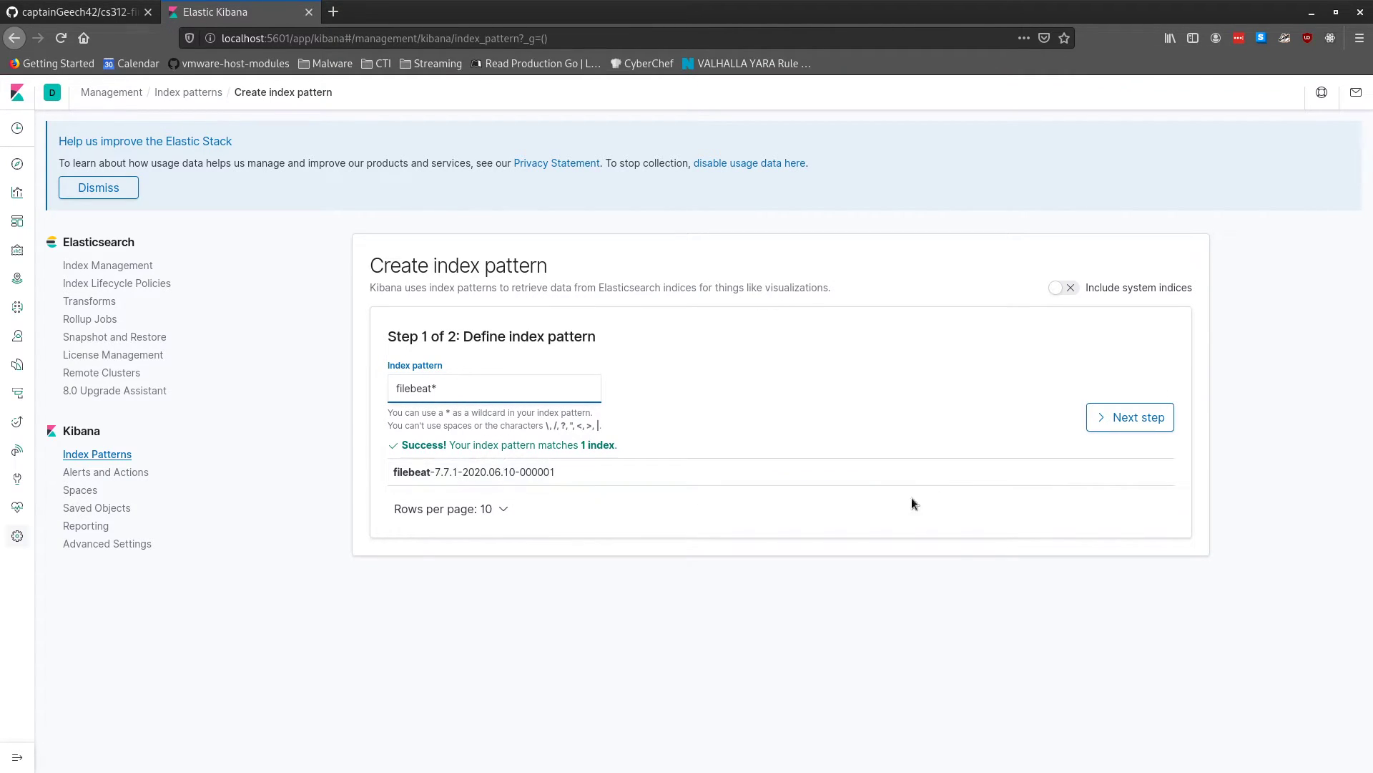
left_click(1127, 427)
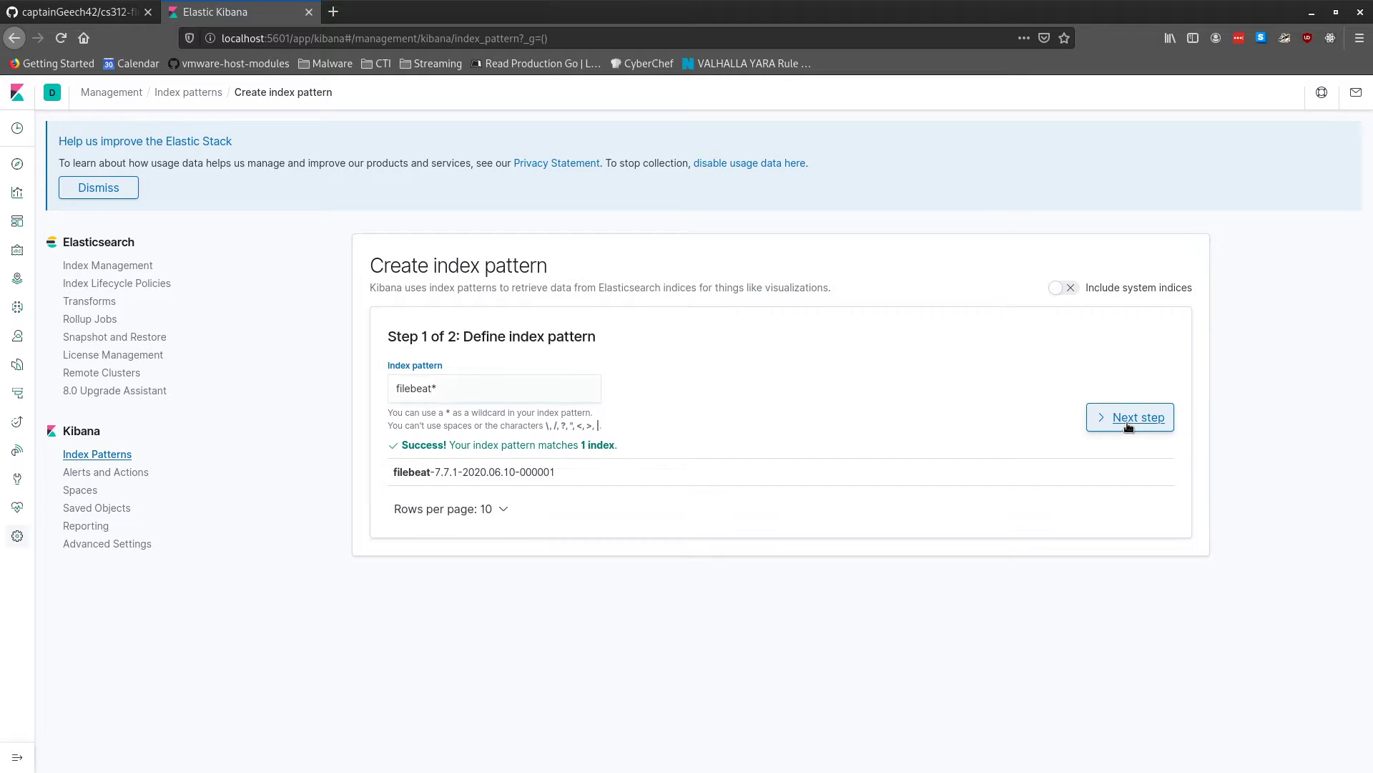
left_click(480, 428)
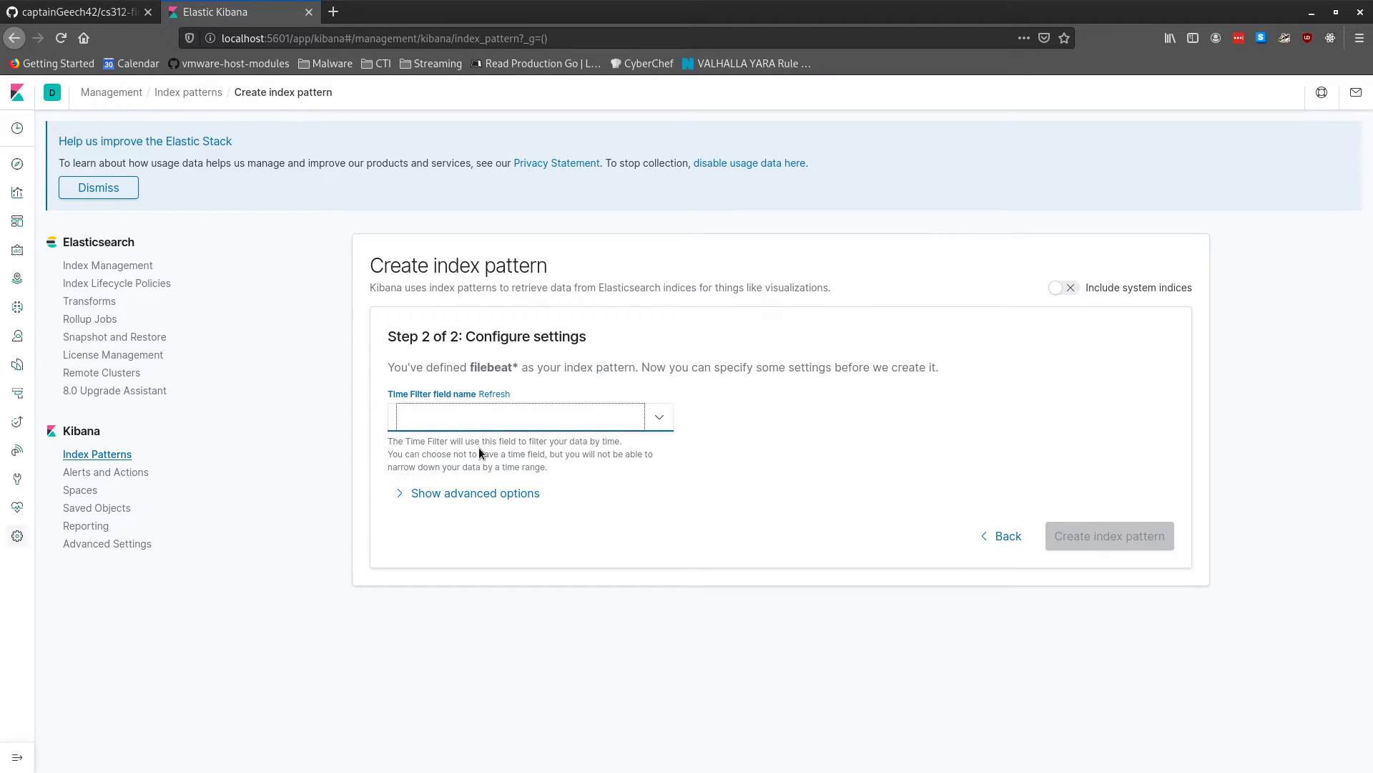
left_click(479, 458)
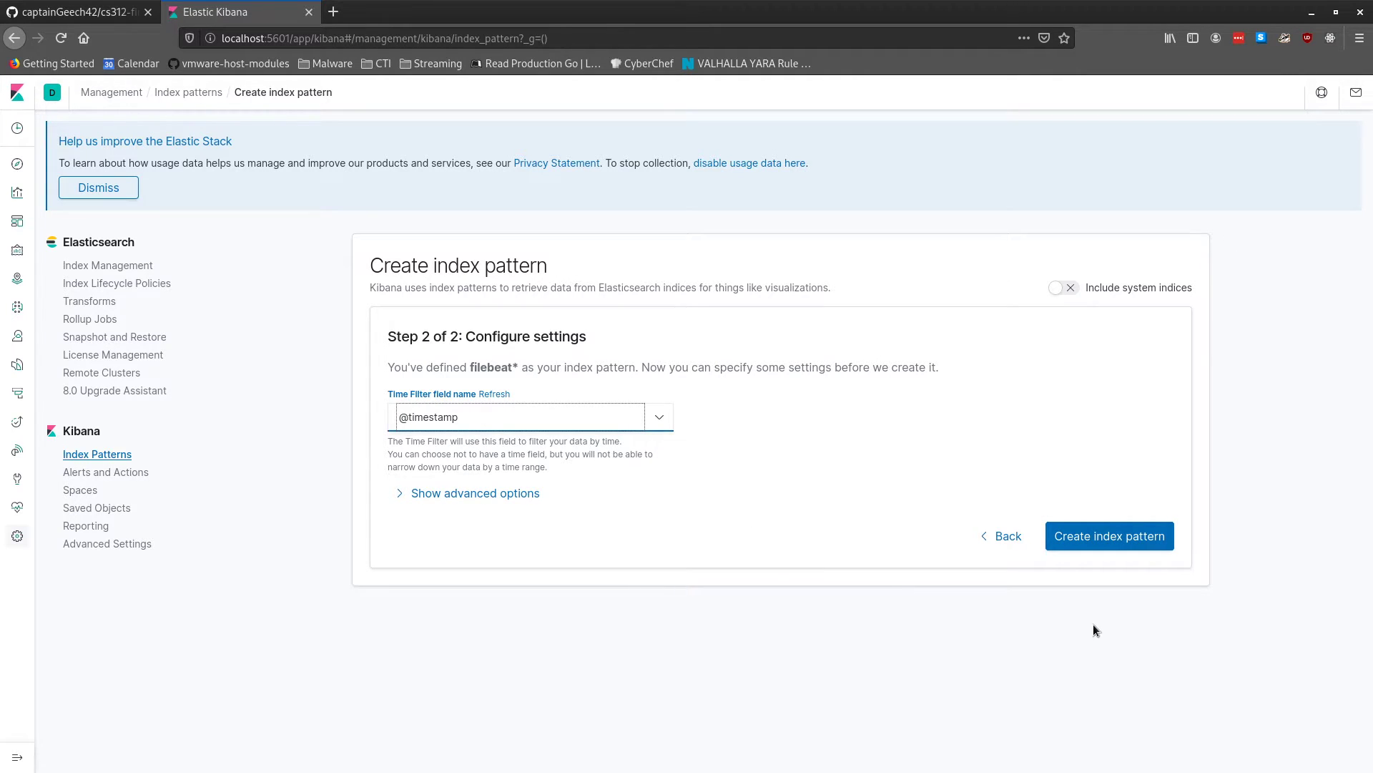
left_click(1100, 538)
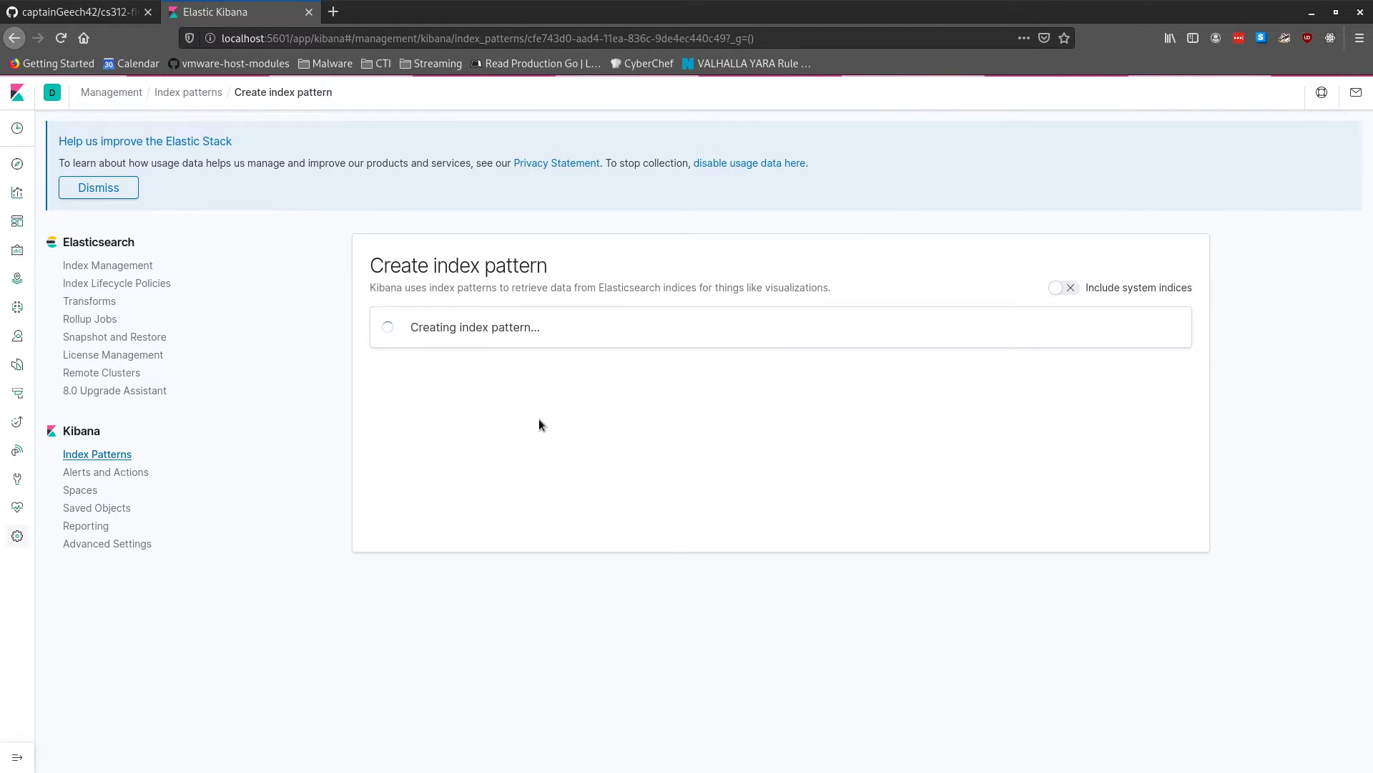
Open Discover and set the time range quick select to Today
left_click(18, 167)
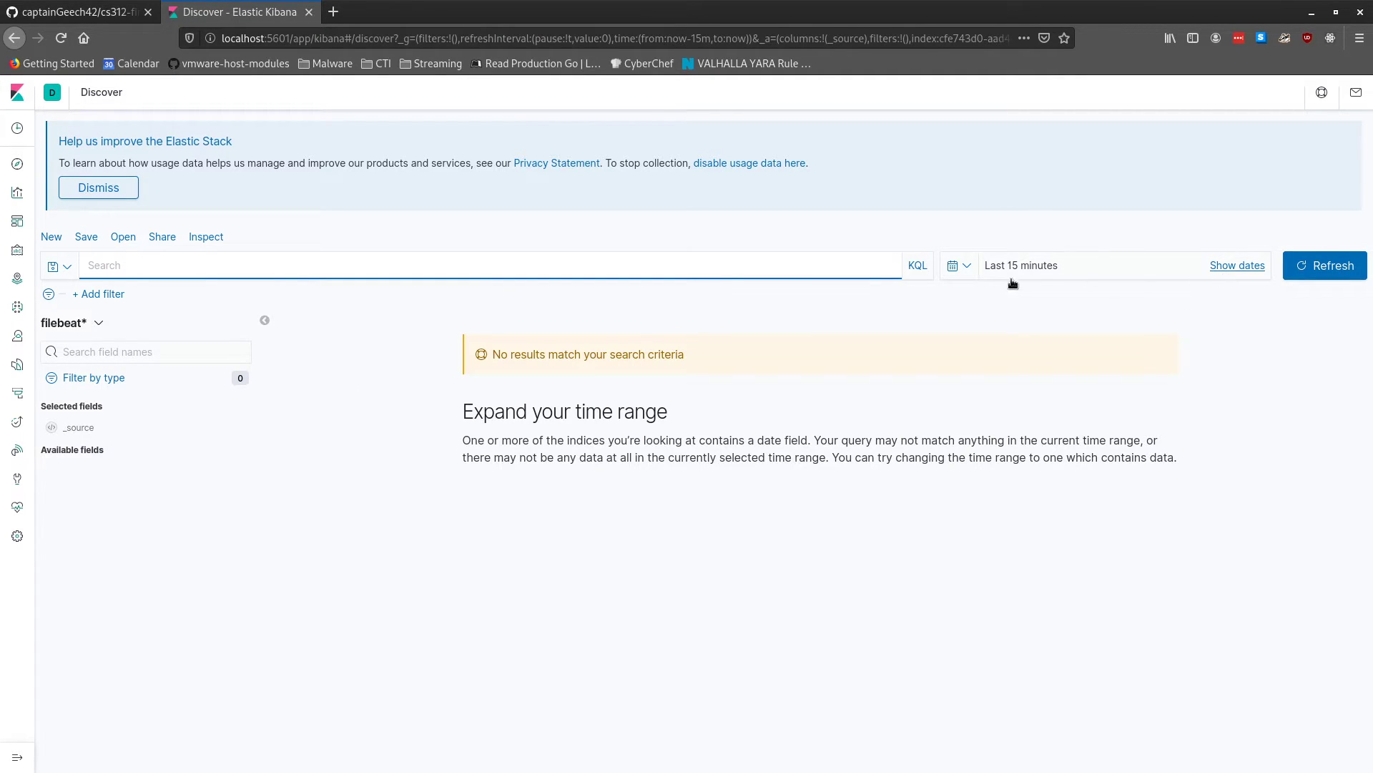
left_click(955, 268)
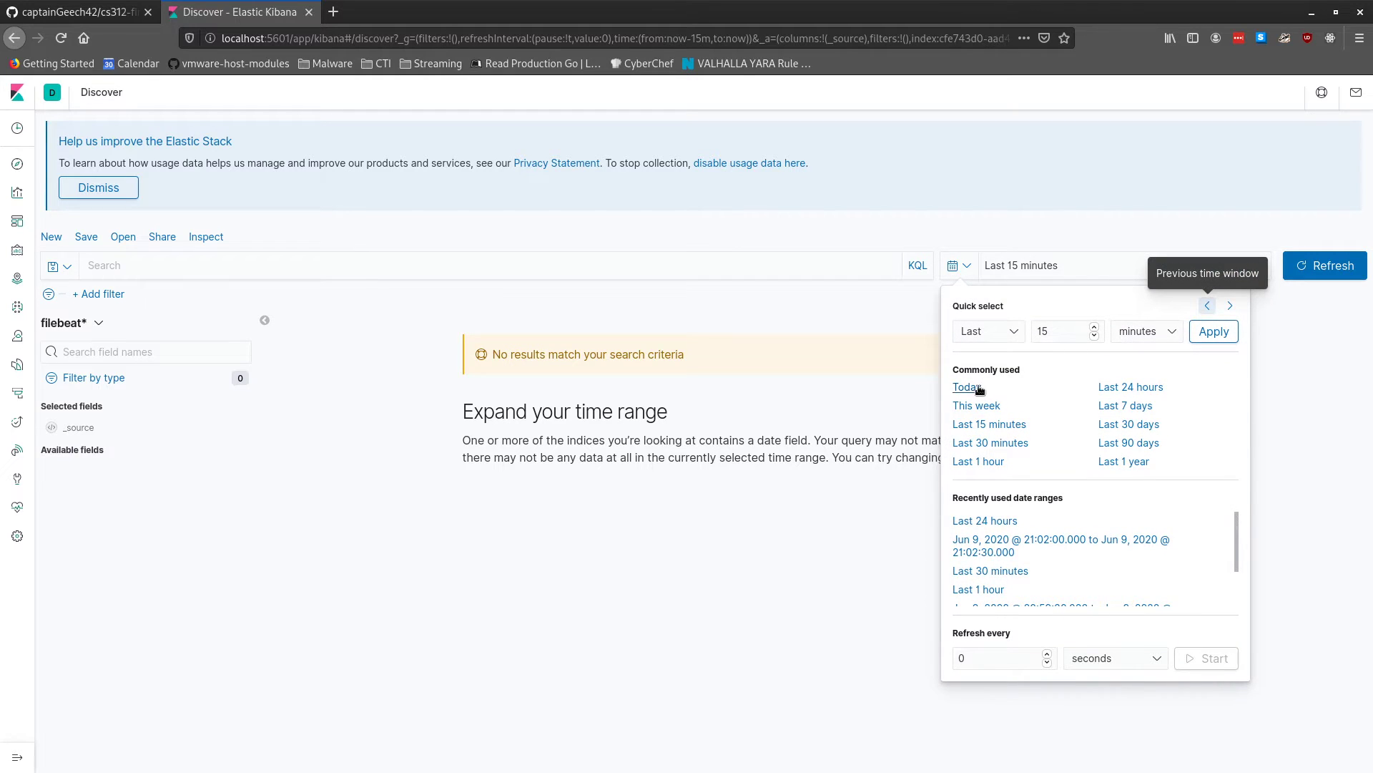
left_click(961, 386)
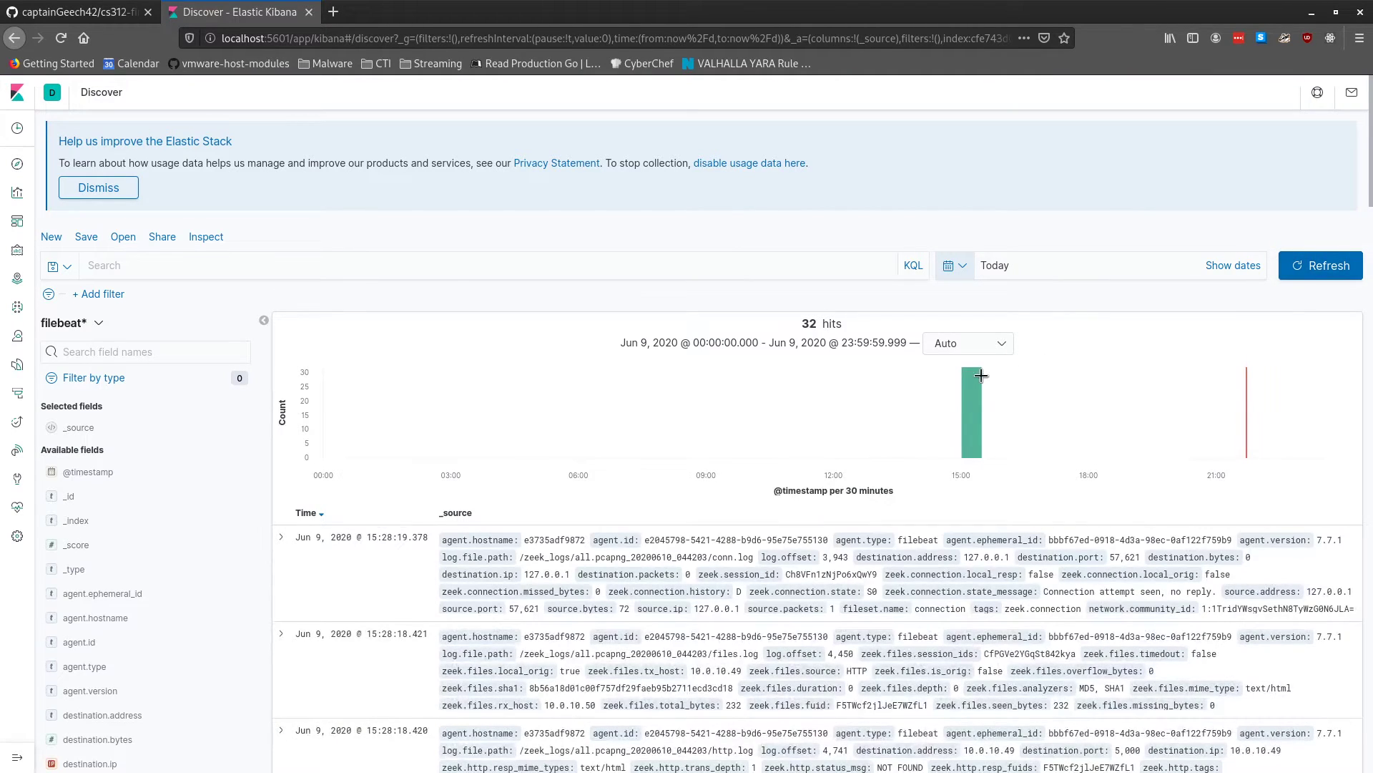
mouse_move(974, 407)
Expand the first log entry and inspect its fields, including fileset.name connection and destination.ip 127.0.0.1
scroll(858, 476, "down", 3)
left_click(281, 318)
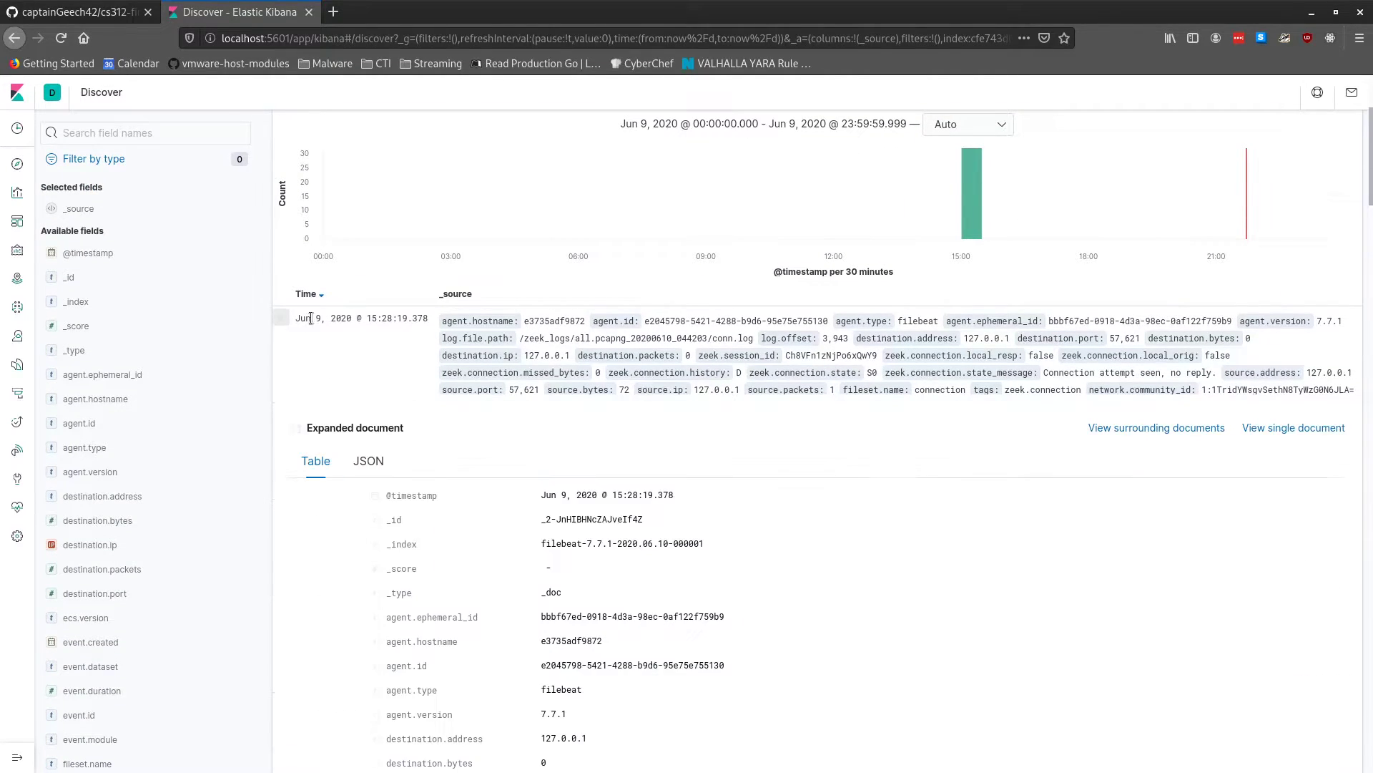
scroll(806, 517, "down", 4)
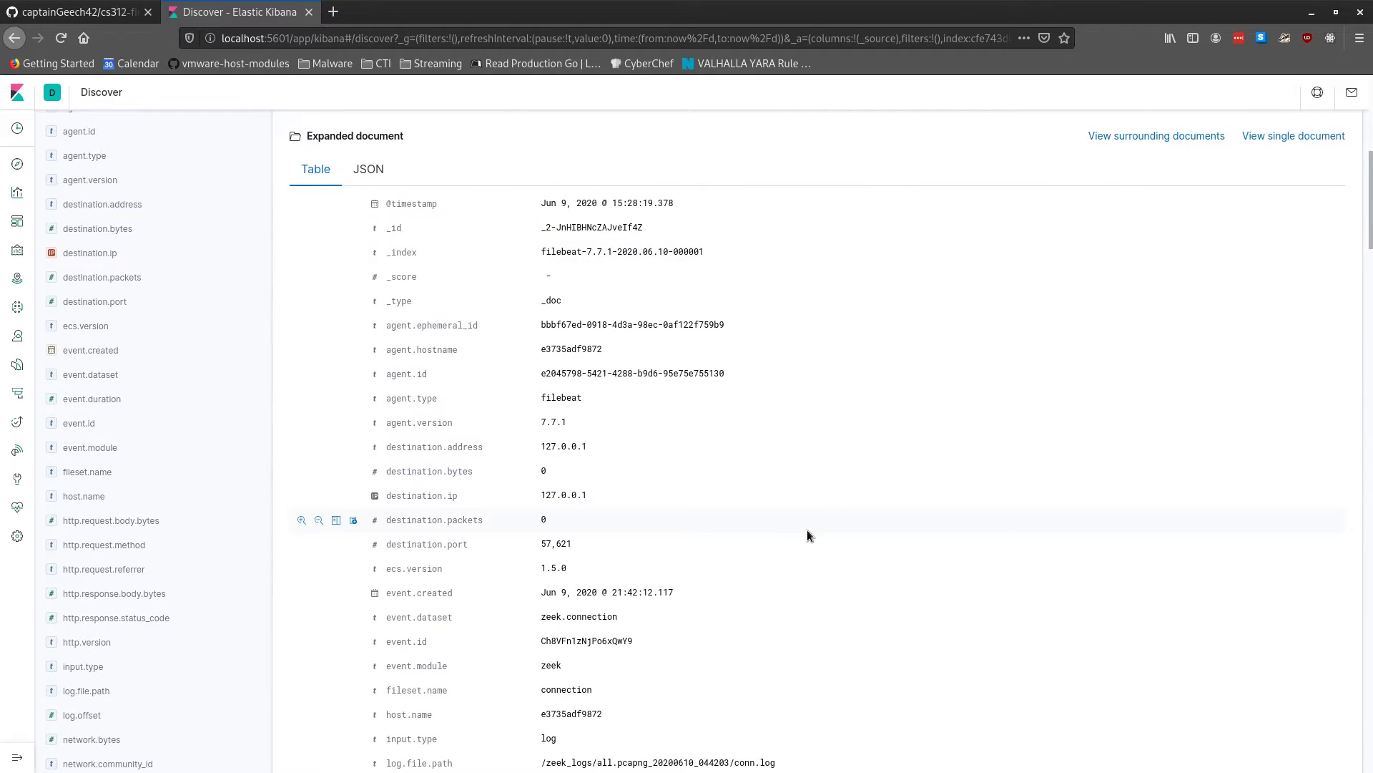
scroll(807, 535, "down", 2)
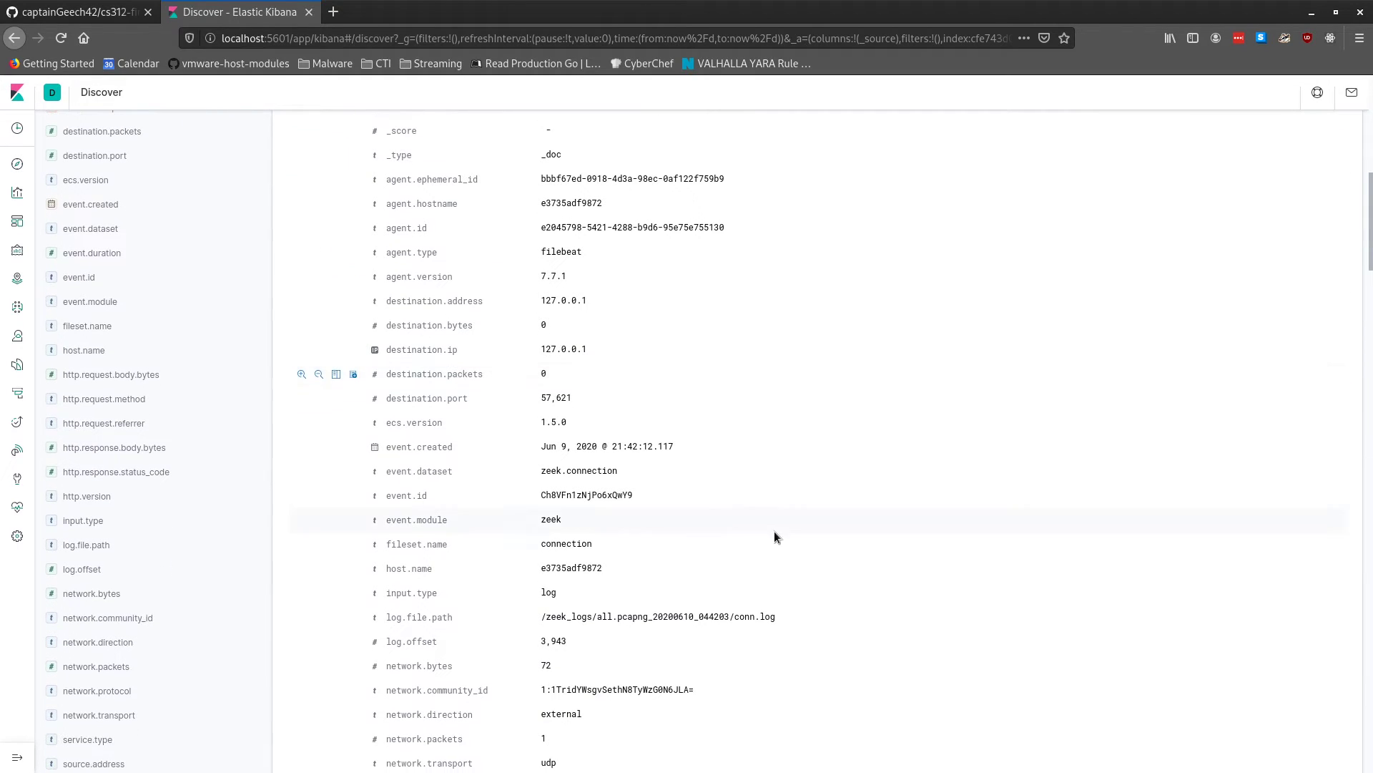
double_click(549, 542)
scroll(550, 541, "down", 4)
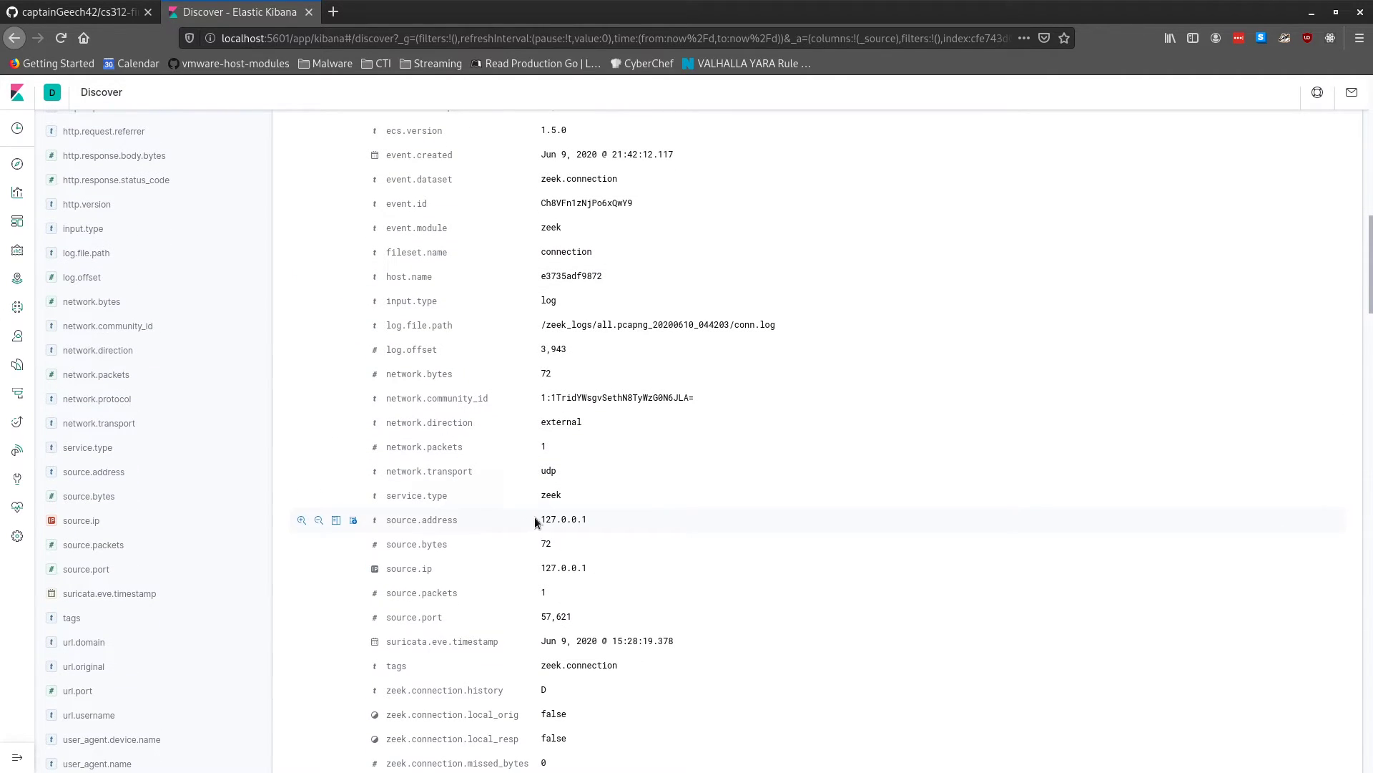
scroll(559, 532, "down", 3)
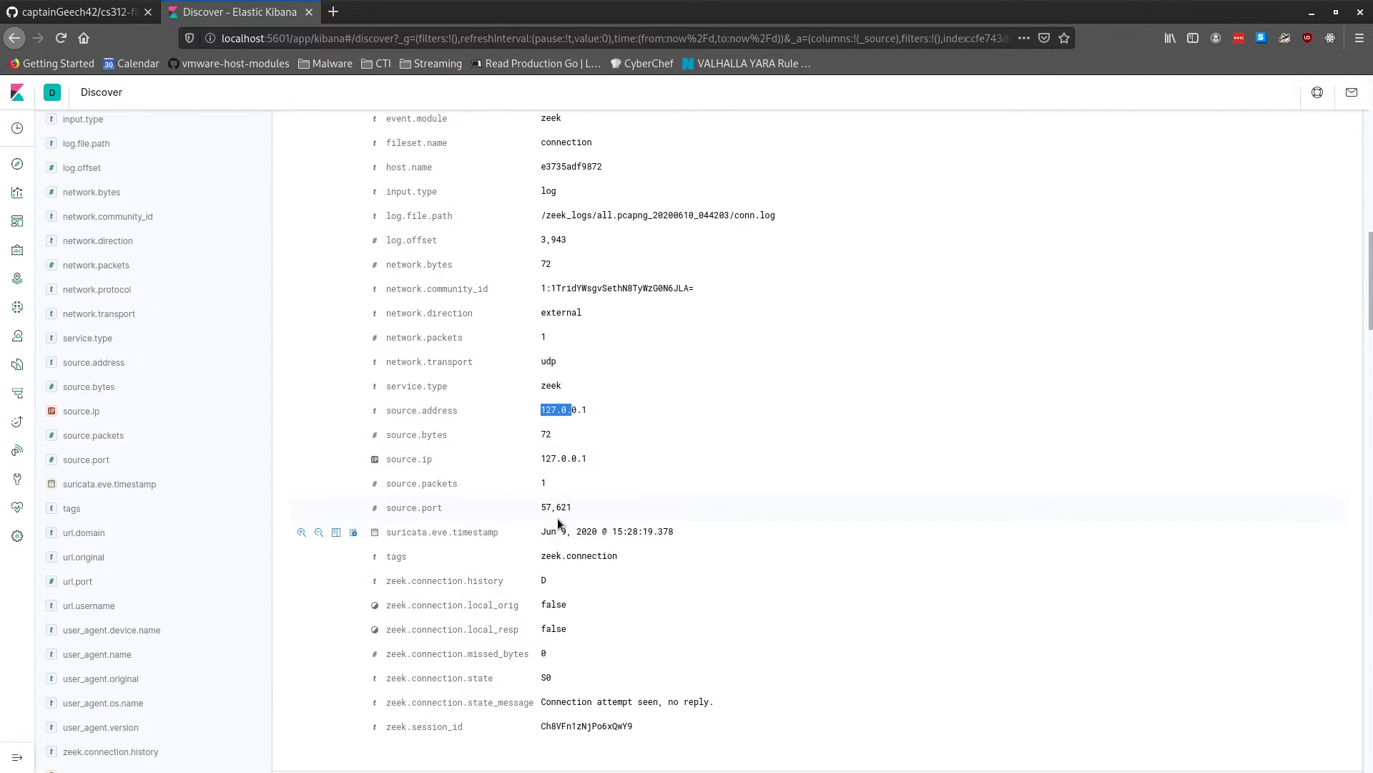
scroll(549, 476, "up", 5)
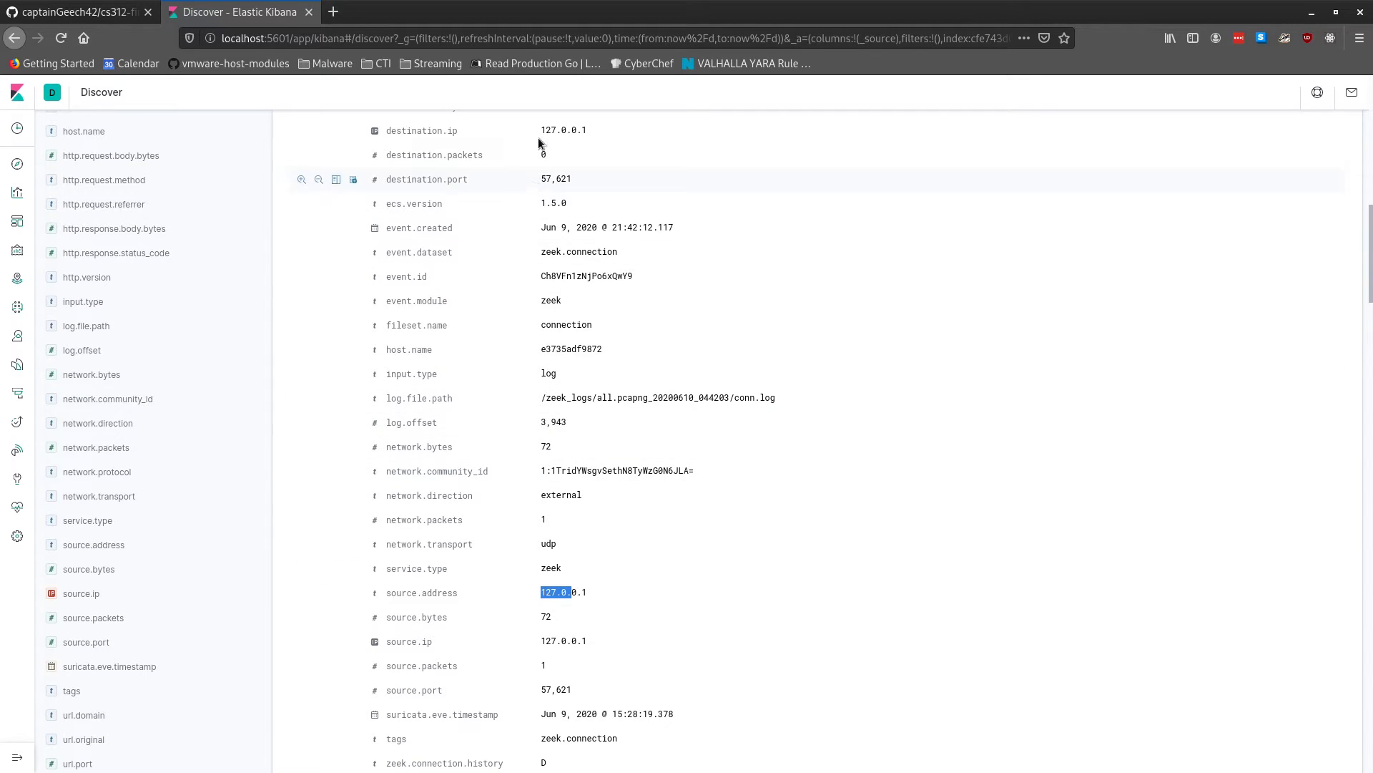
left_click_drag(541, 131, 587, 131)
left_click_drag(541, 179, 541, 180)
scroll(557, 226, "down", 6)
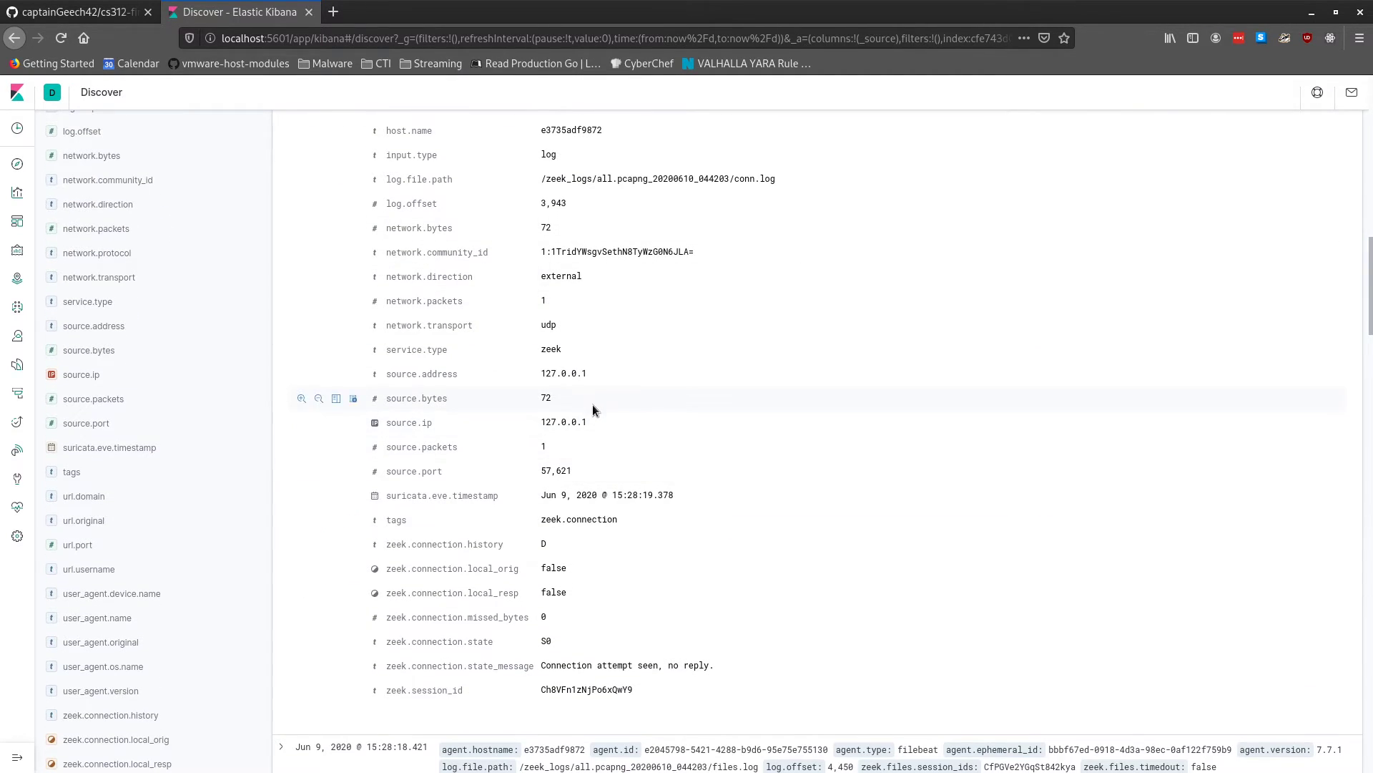
scroll(570, 570, "up", 15)
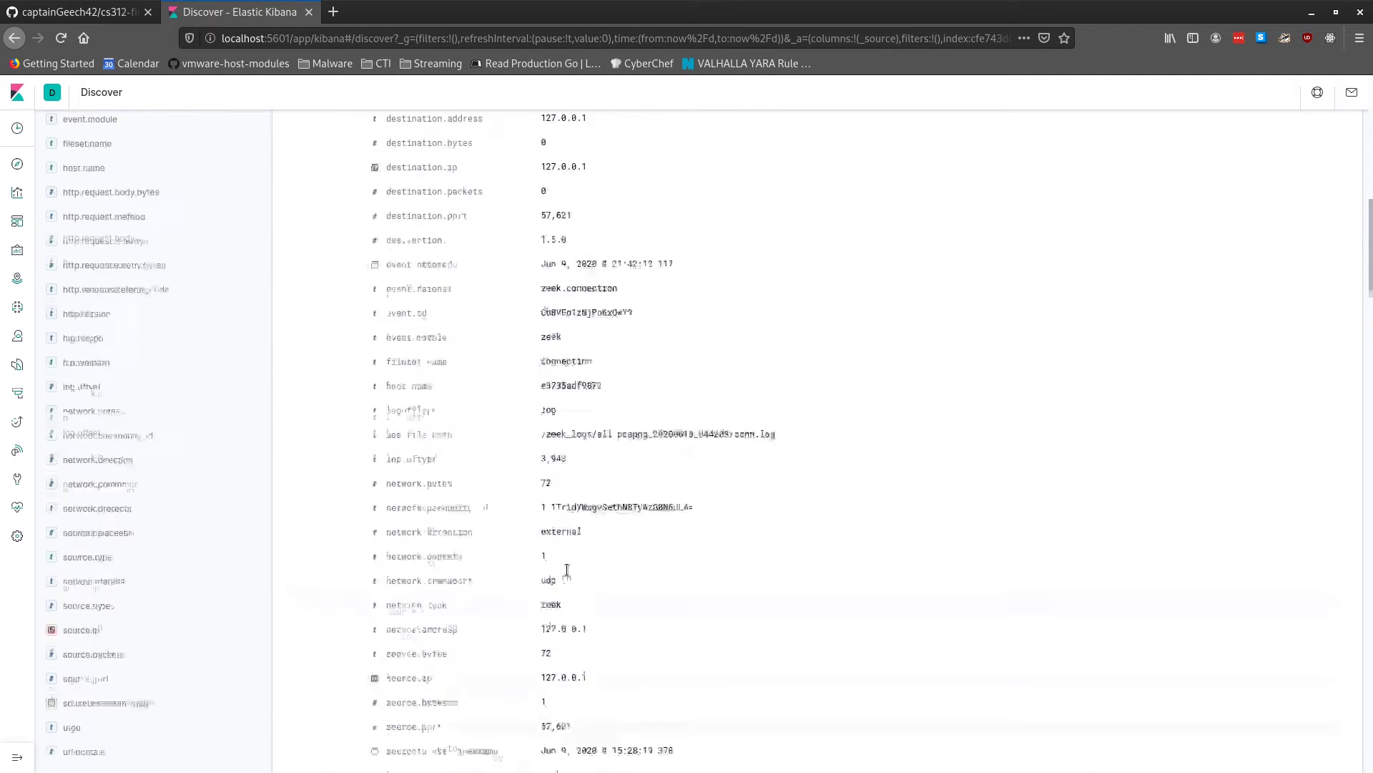
Filter Discover with the KQL query log.file.path:*http* and expand the first http.log entry
left_click(165, 267)
type("lo")
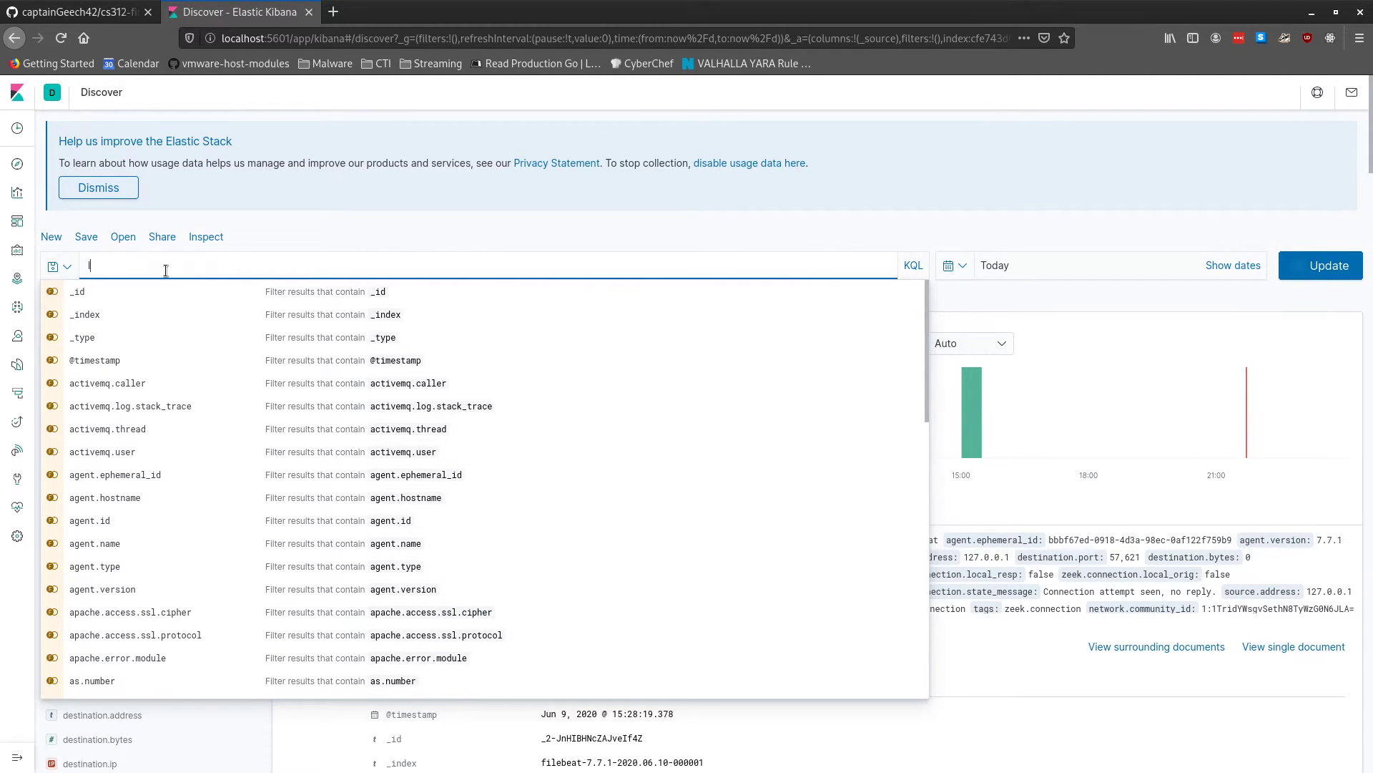
type("g.file.pa")
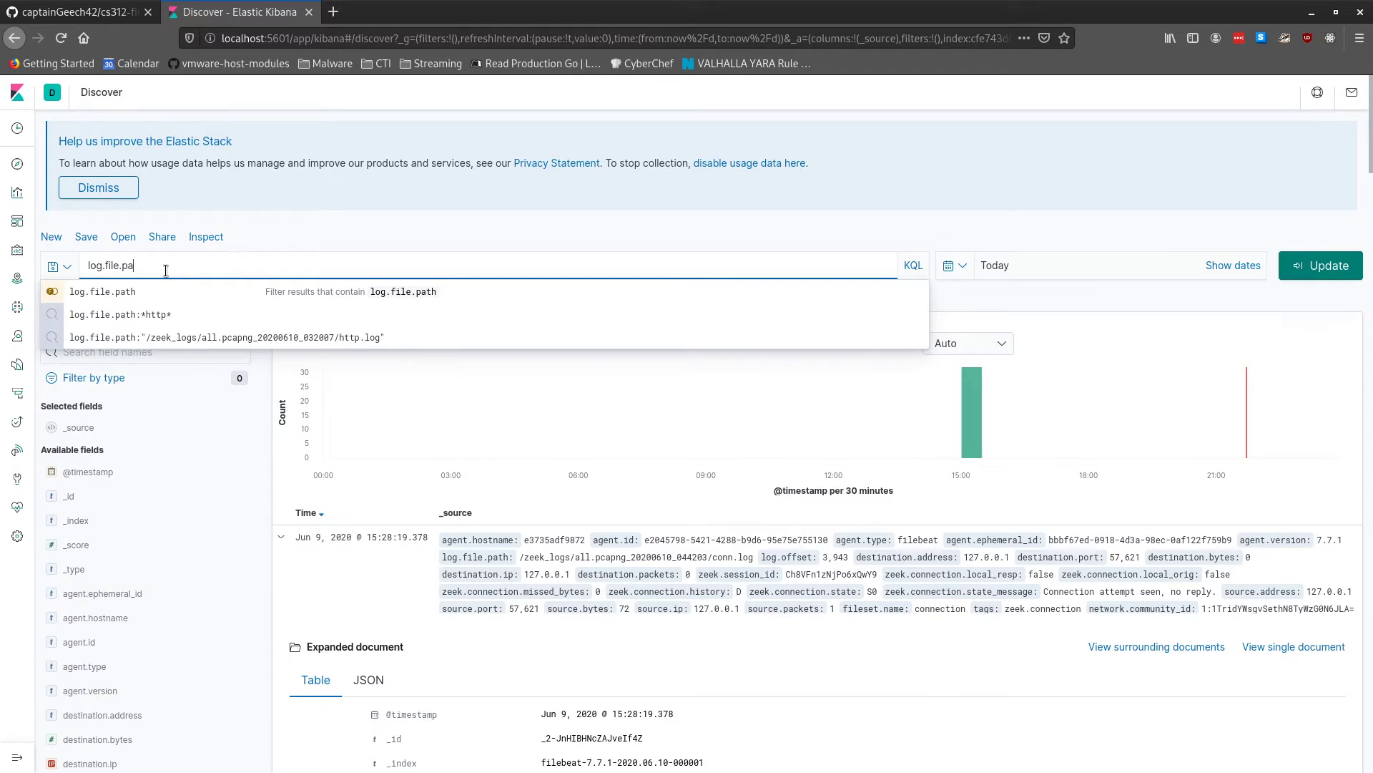
type("th:*http*")
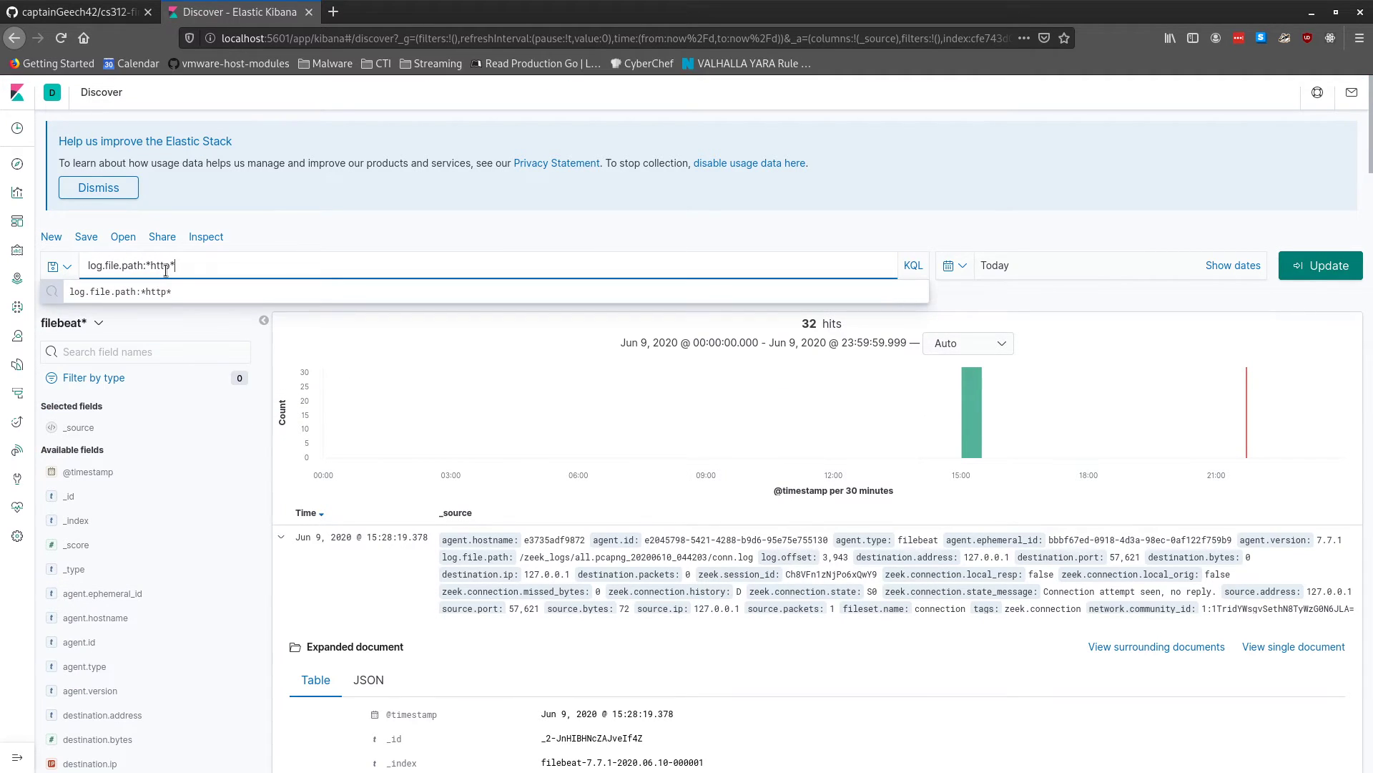
key("Return")
scroll(677, 311, "down", 2)
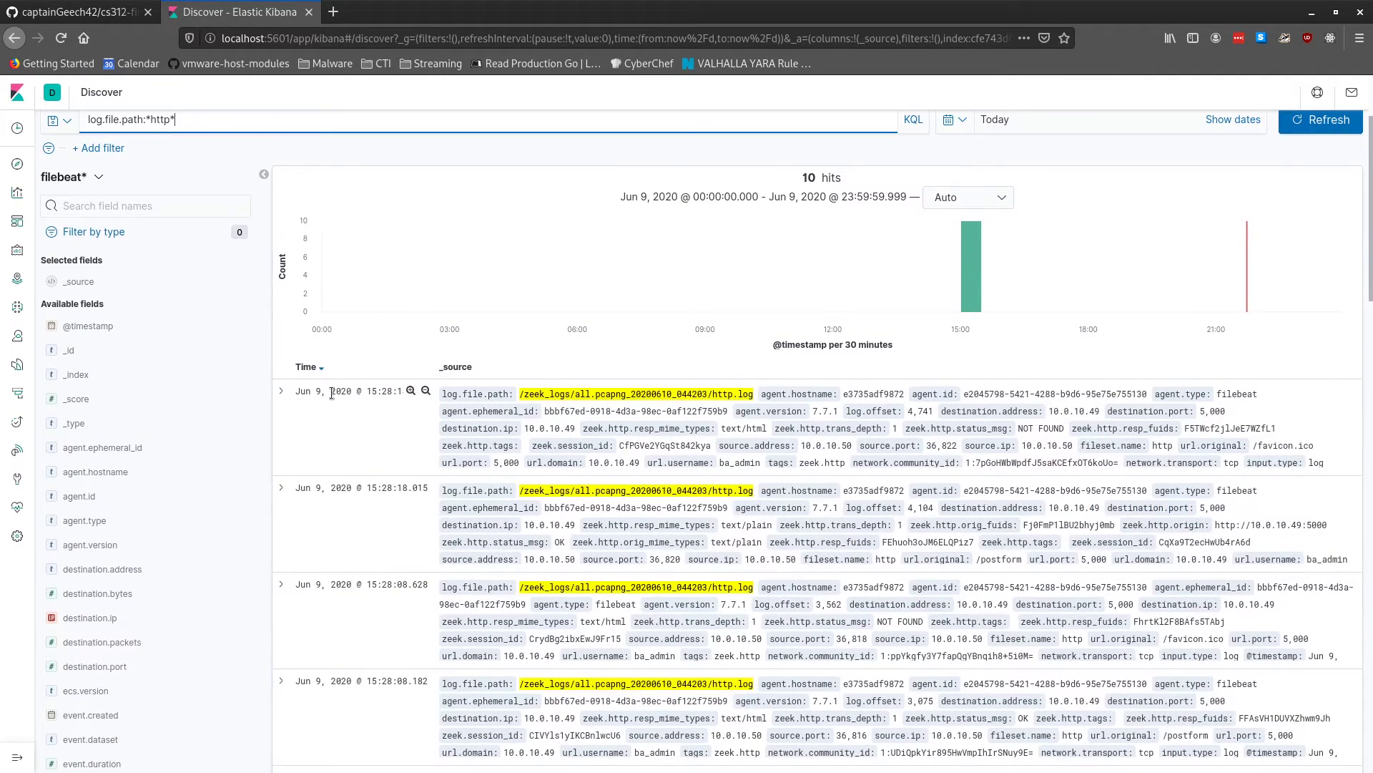
left_click(286, 395)
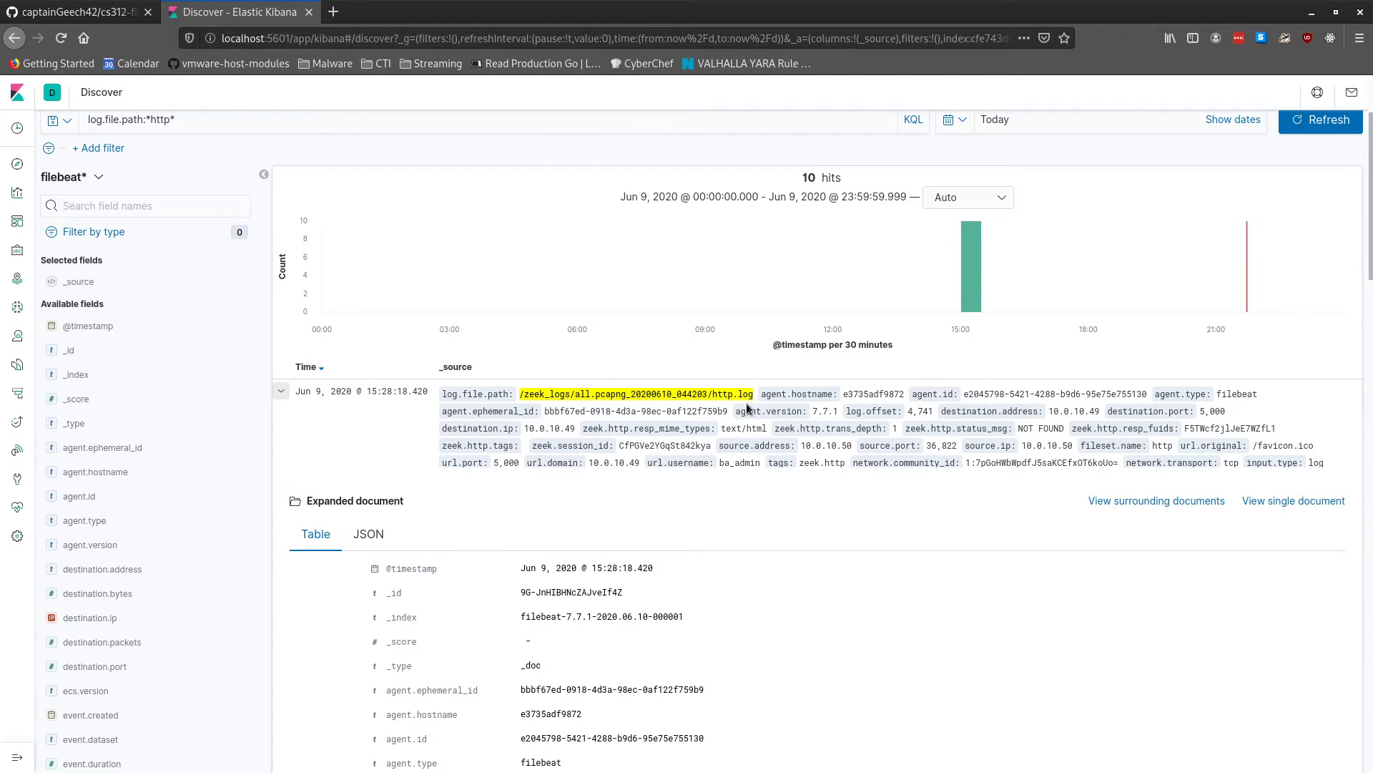
scroll(595, 395, "up", 2)
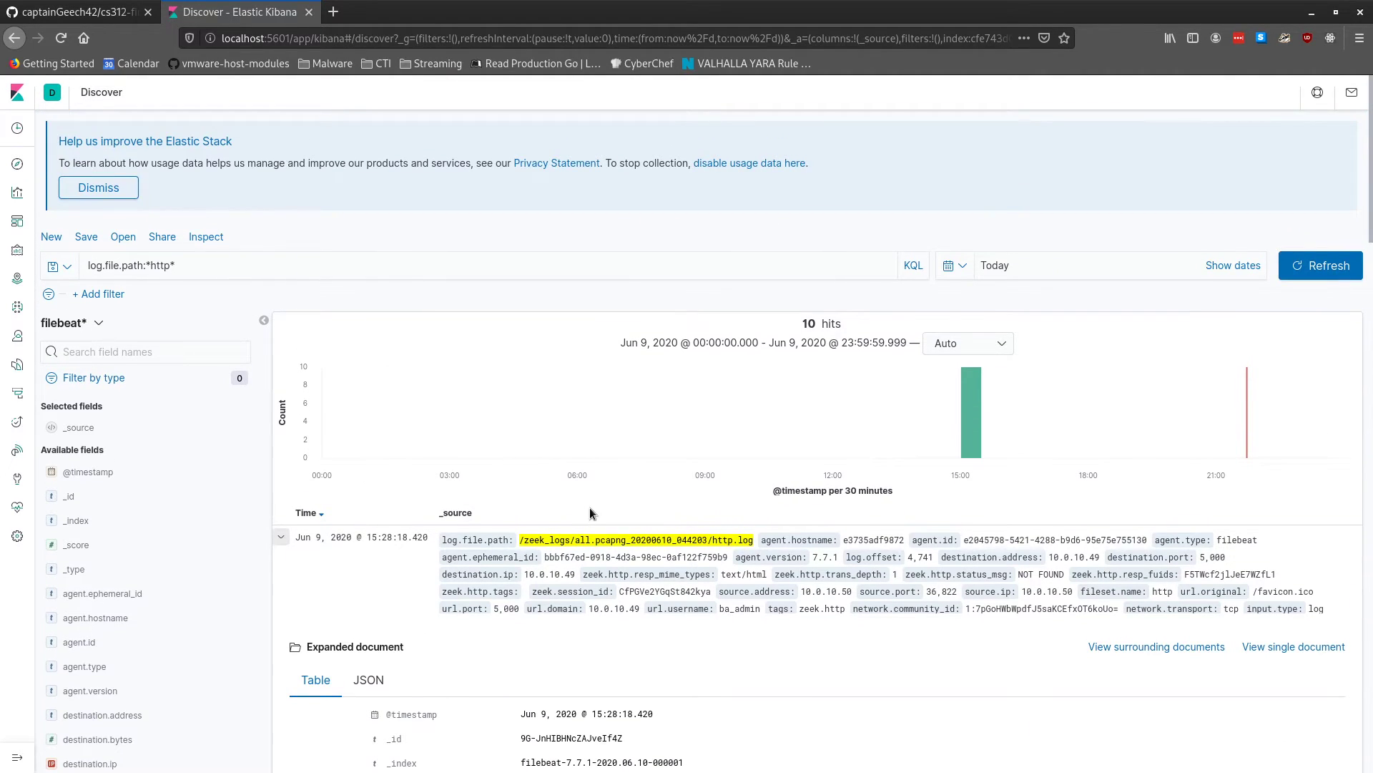
Inspect the entry's log file path with its date stamp and the referrer value
left_click_drag(590, 541, 704, 541)
left_click(622, 541)
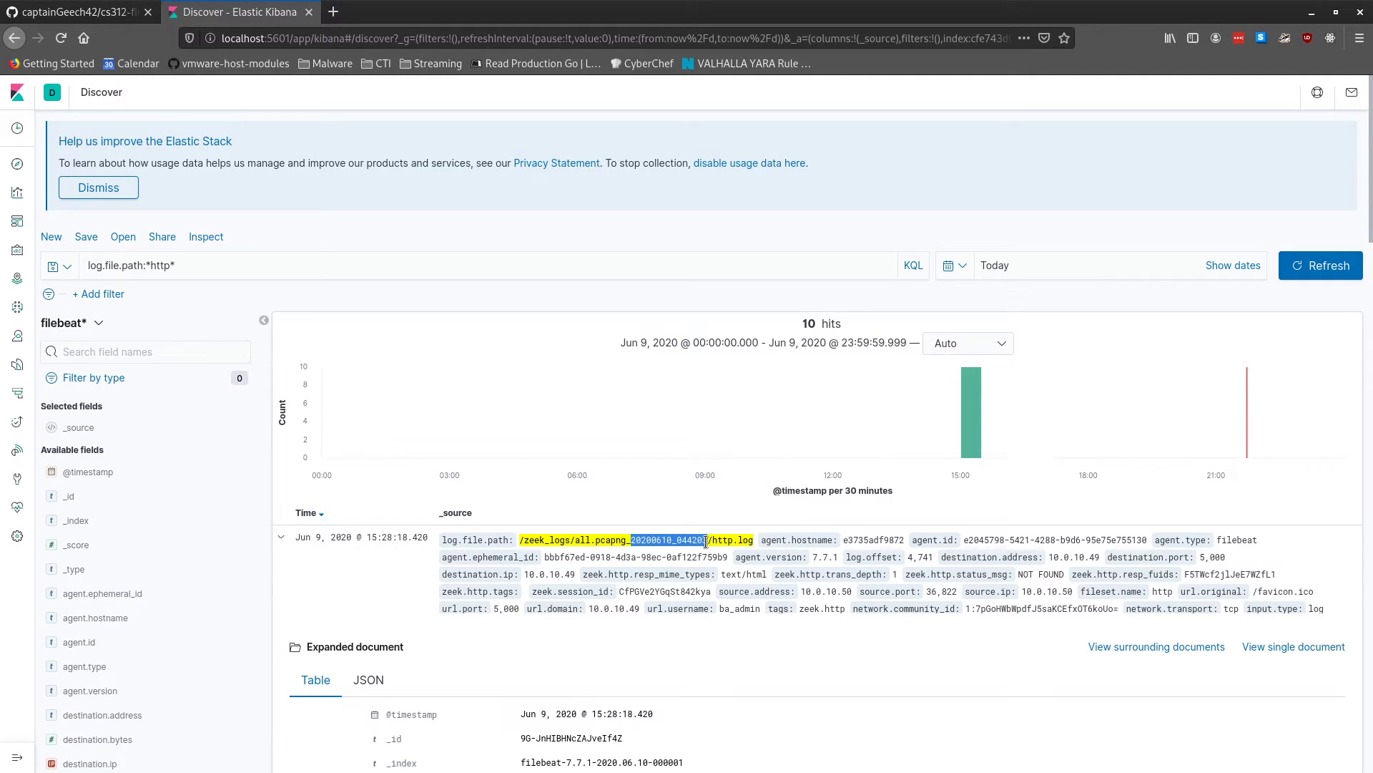
left_click(705, 541)
scroll(692, 538, "down", 3)
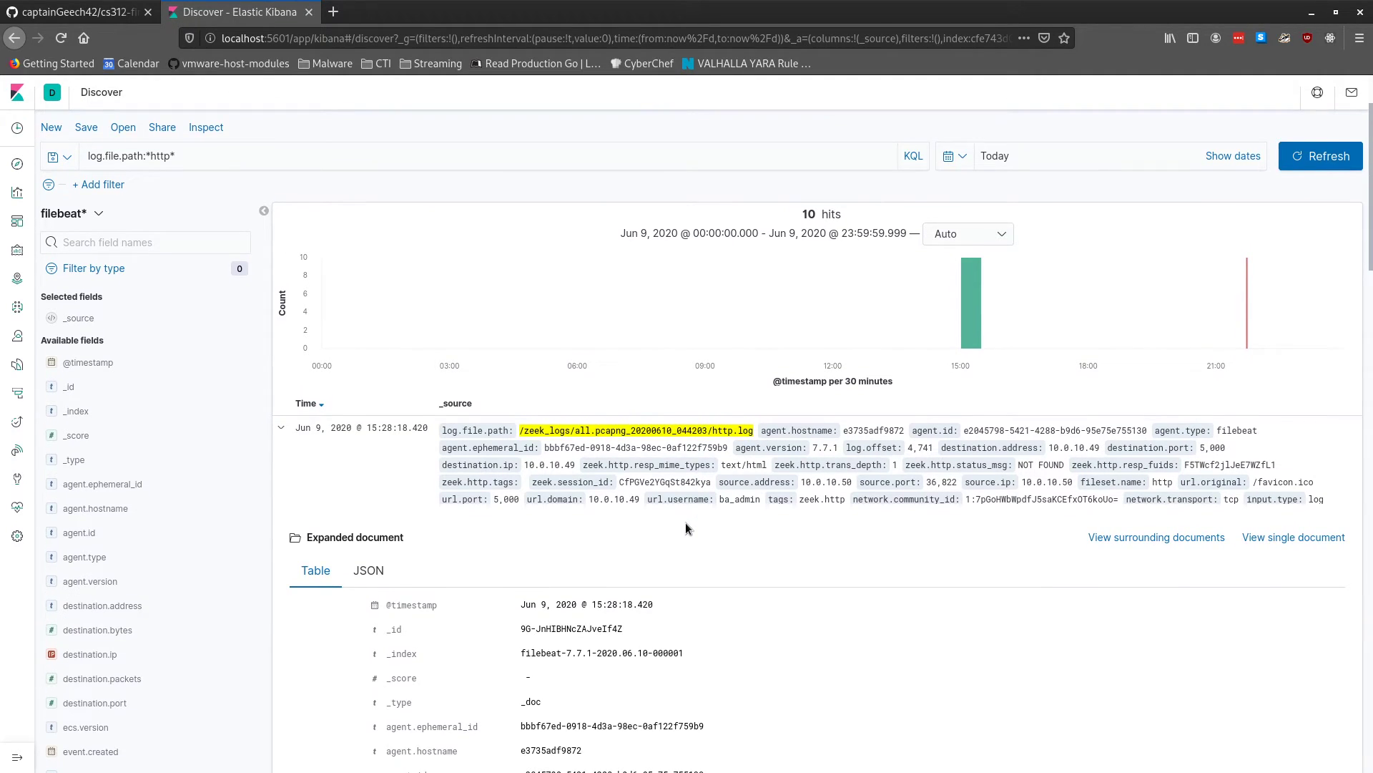
scroll(684, 525, "down", 10)
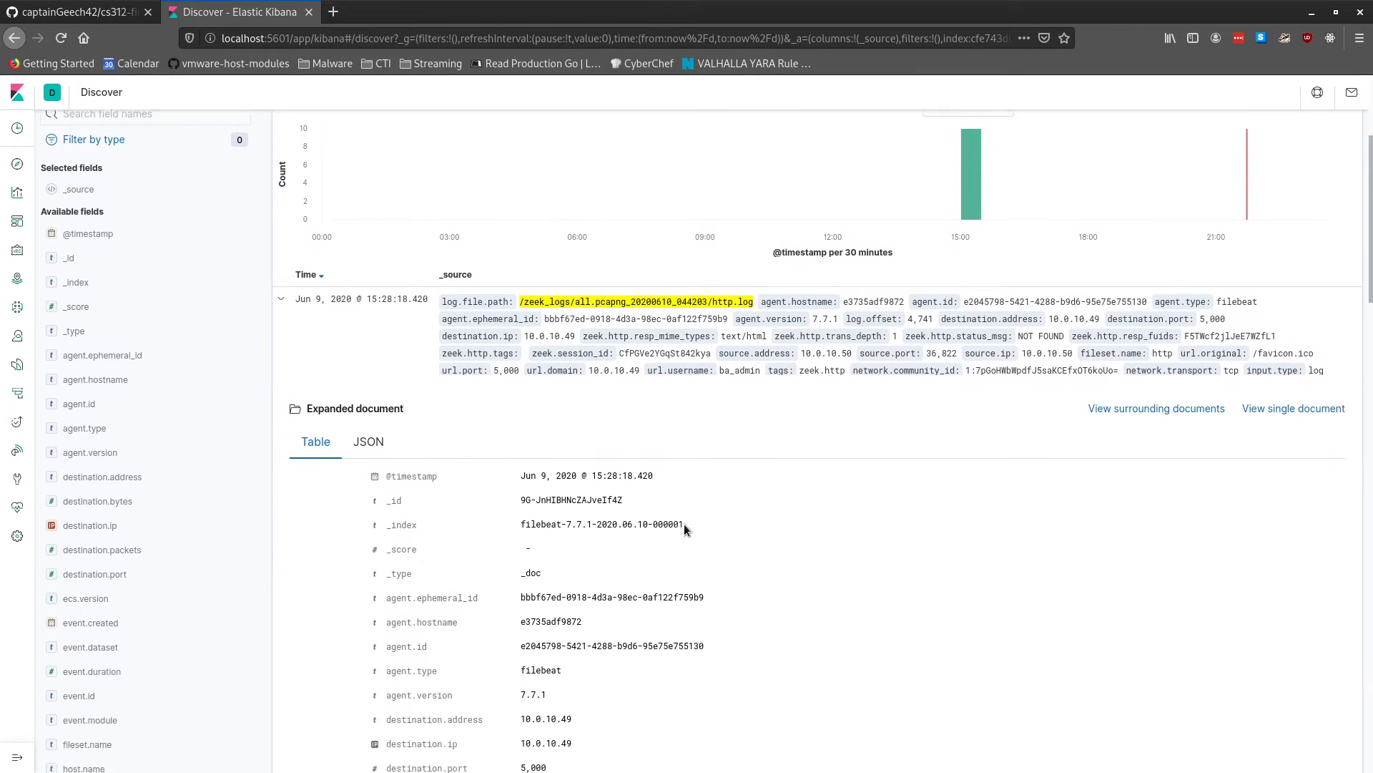
scroll(678, 528, "down", 7)
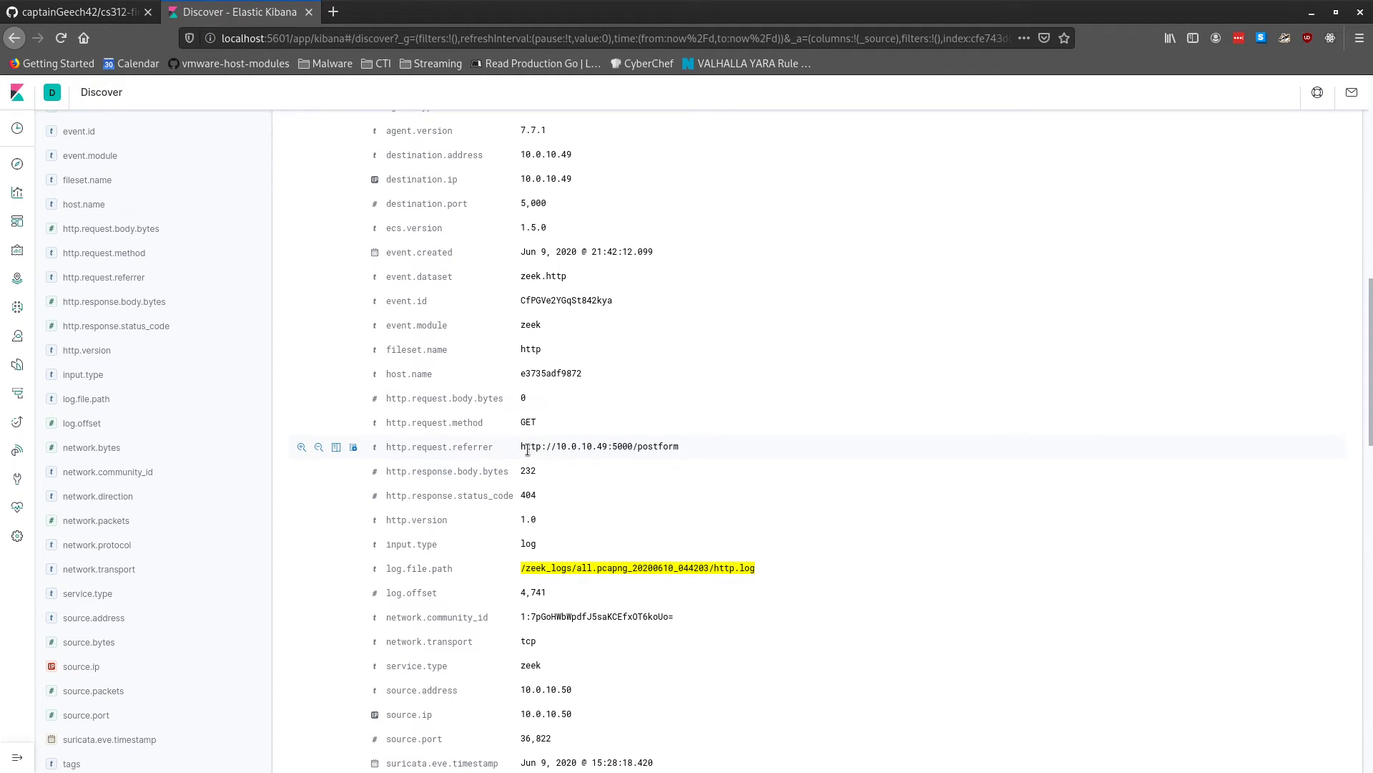
left_click_drag(528, 449, 679, 449)
left_click(680, 449)
scroll(679, 449, "down", 4)
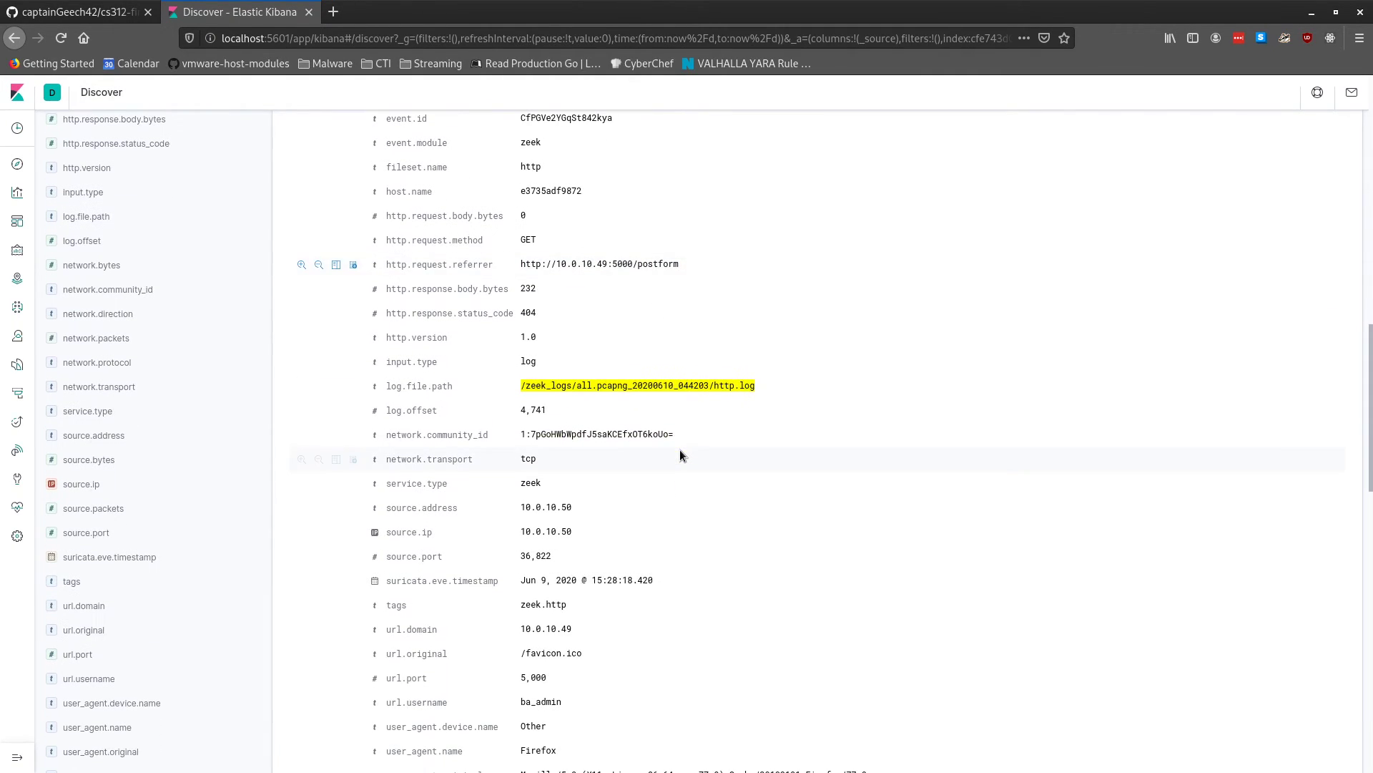
scroll(680, 449, "down", 4)
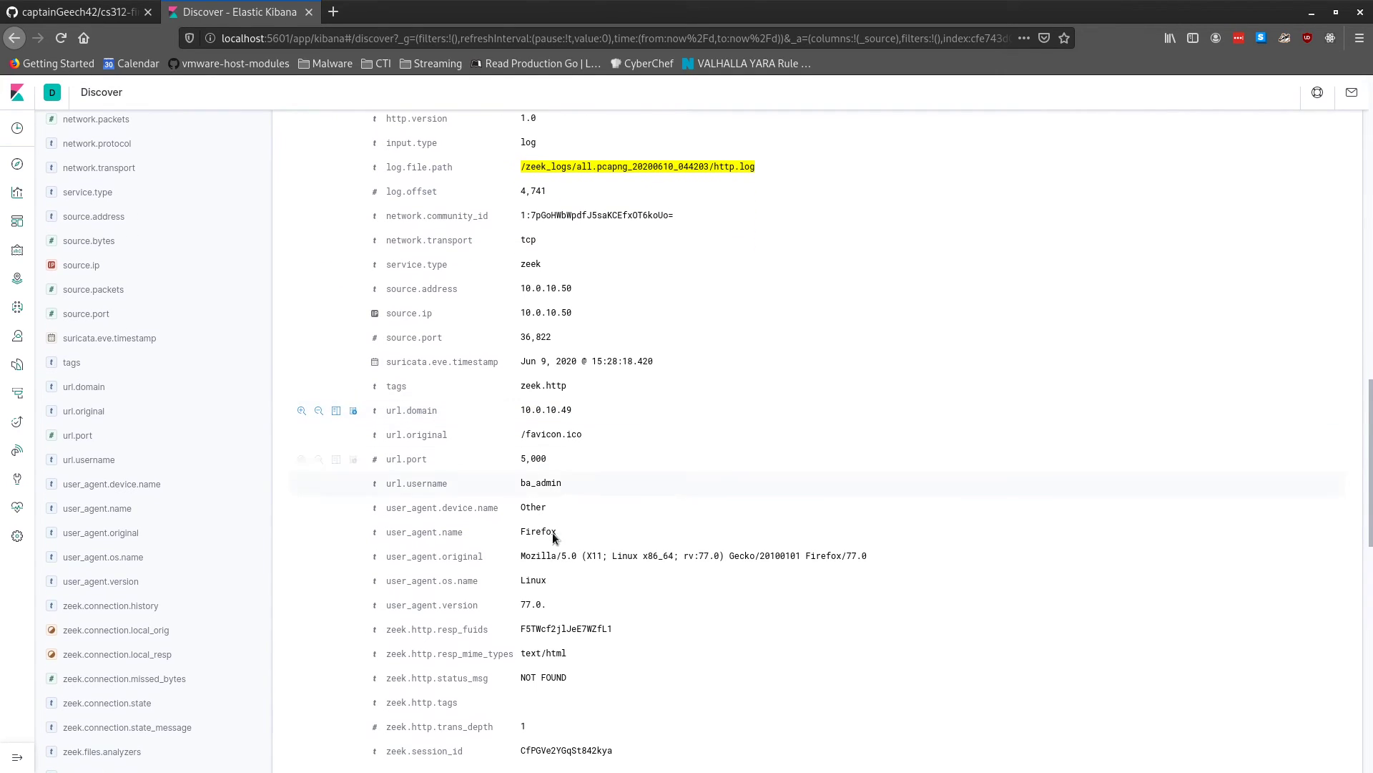
Review the browser user agent string, OS name and version, and url.username fields
left_click_drag(520, 556, 784, 555)
left_click(784, 554)
left_click_drag(555, 600, 519, 563)
left_click(519, 564)
left_click_drag(520, 484, 549, 487)
scroll(565, 484, "down", 3)
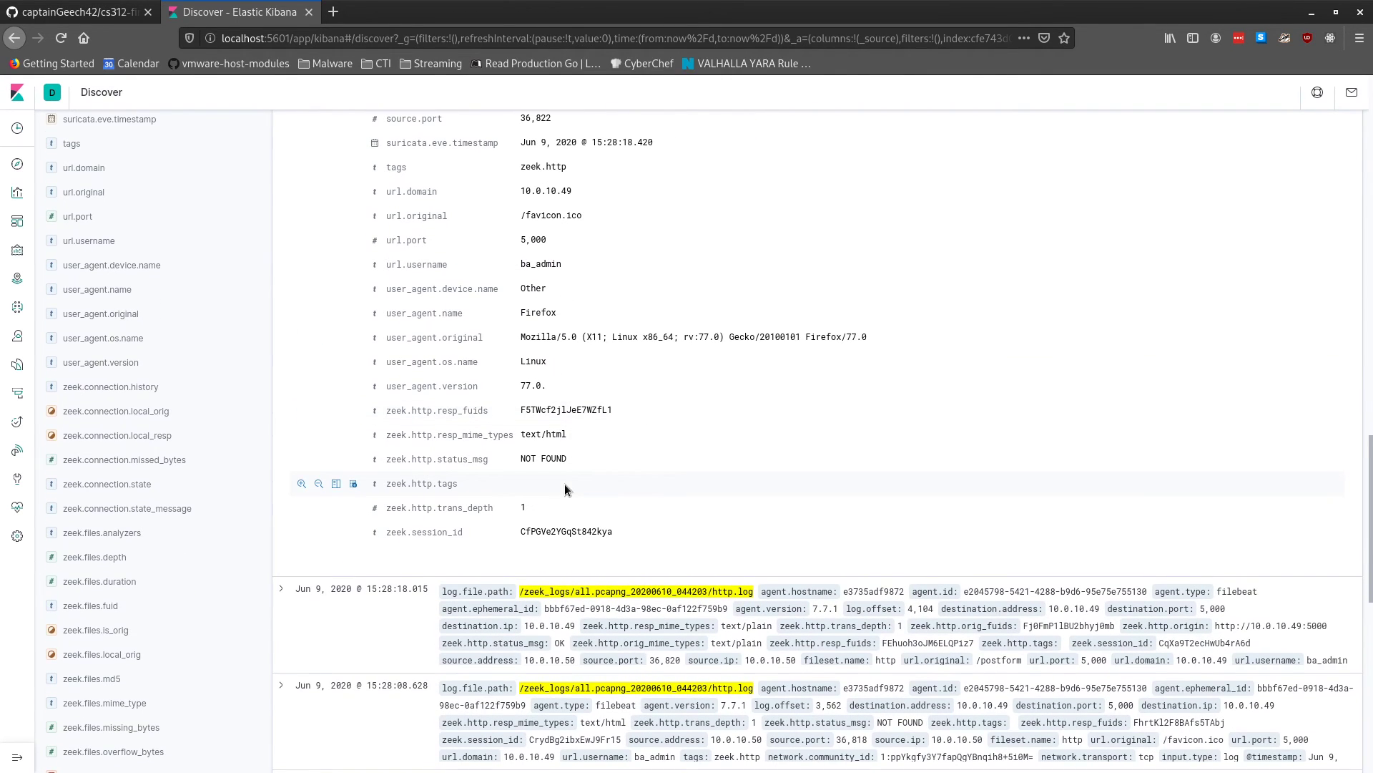
scroll(564, 483, "down", 1)
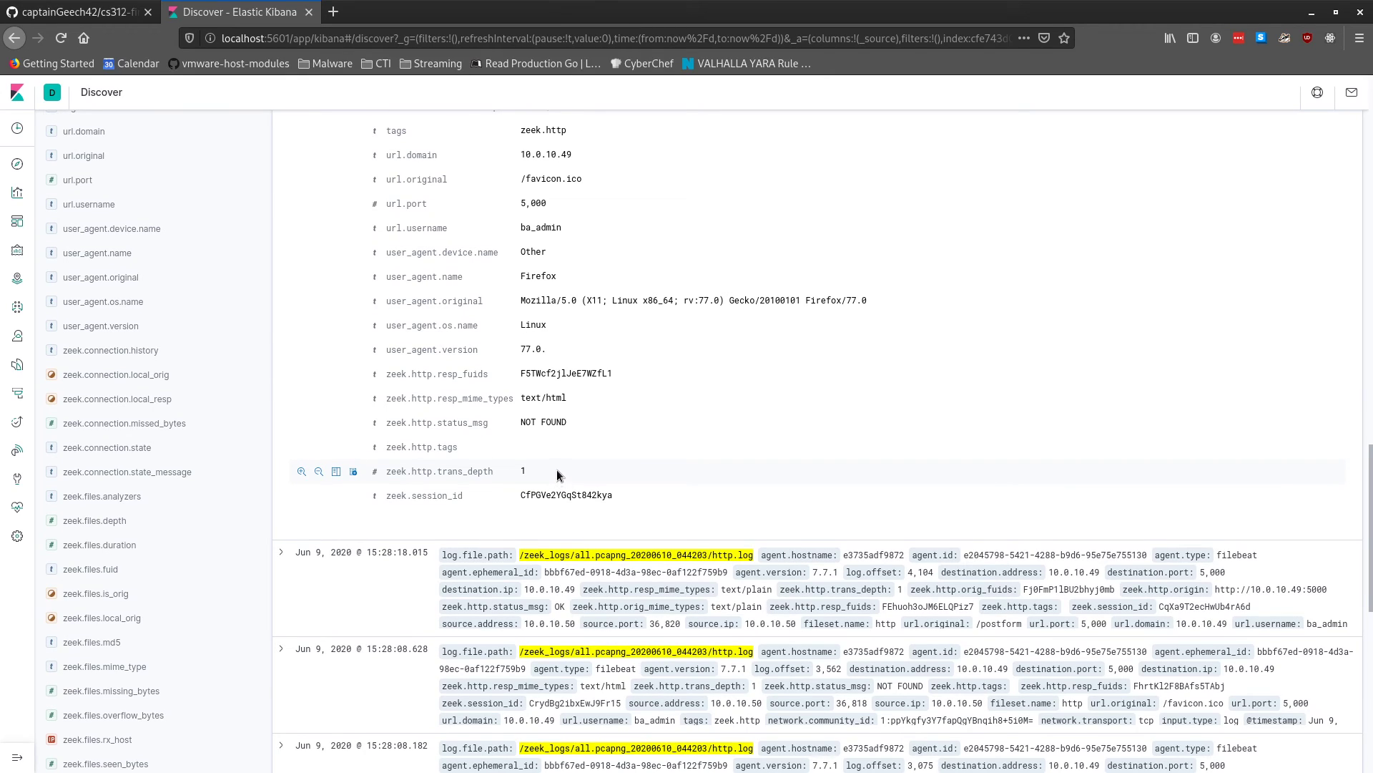